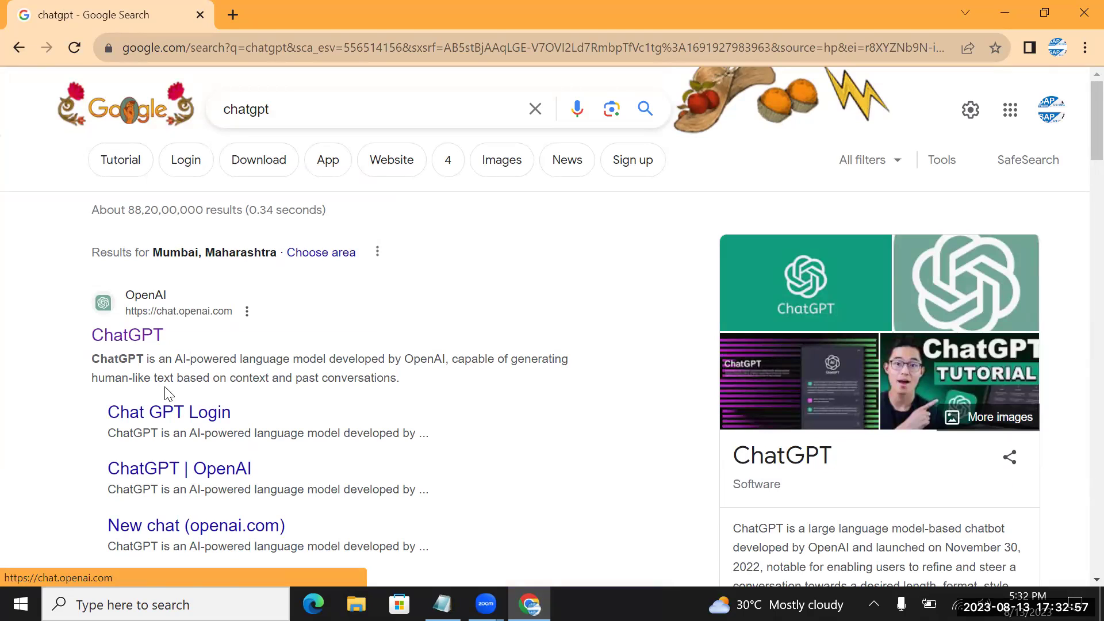
Open the ChatGPT site from the search results and start signing up for a new account.
click(224, 422)
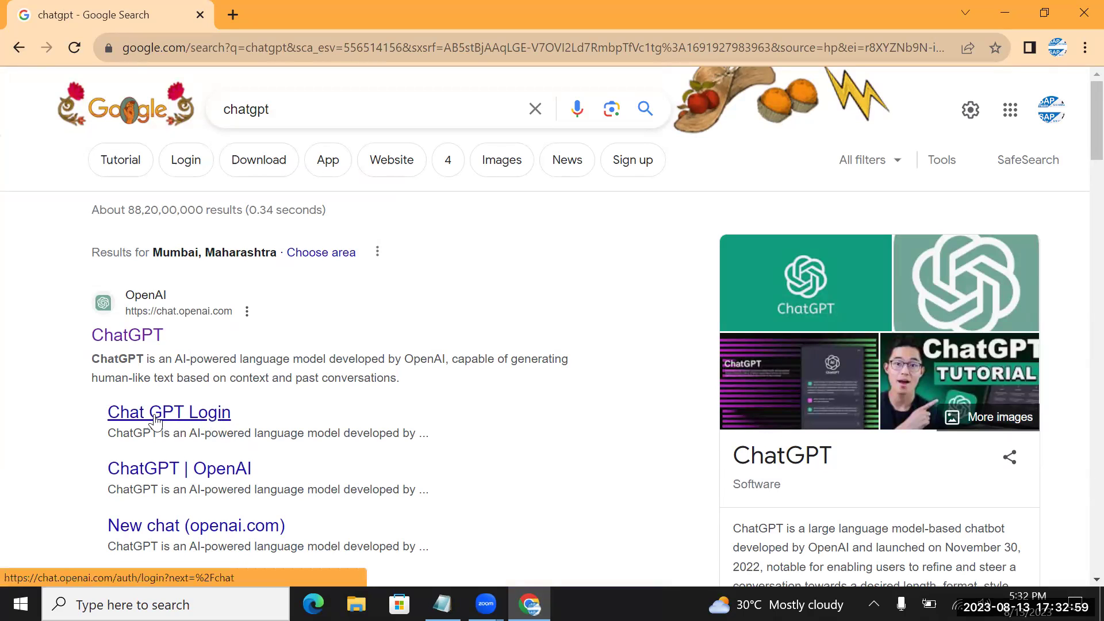
click(136, 338)
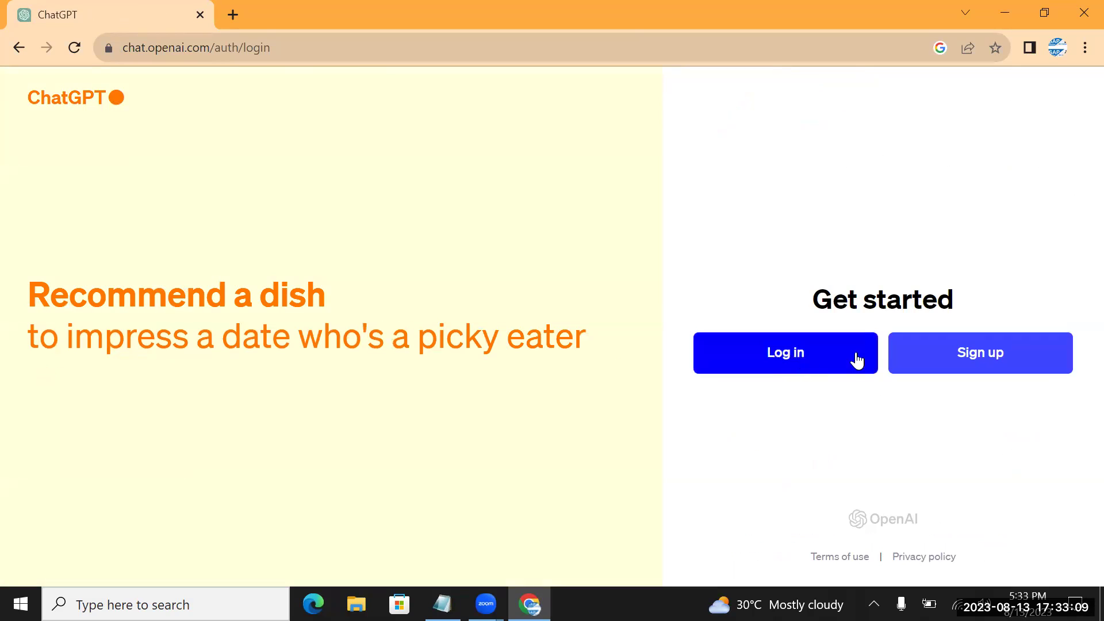
click(977, 365)
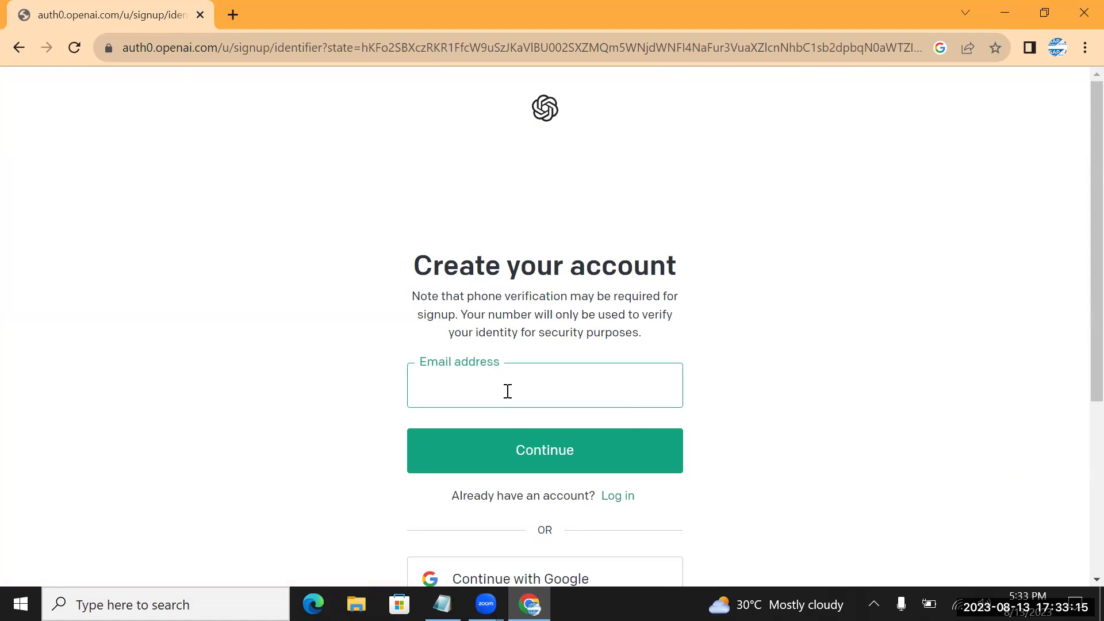
Copy the e-mail address from the Notepad notes and submit it as the new account's e-mail.
key(alt+Tab)
key(alt+Tab)
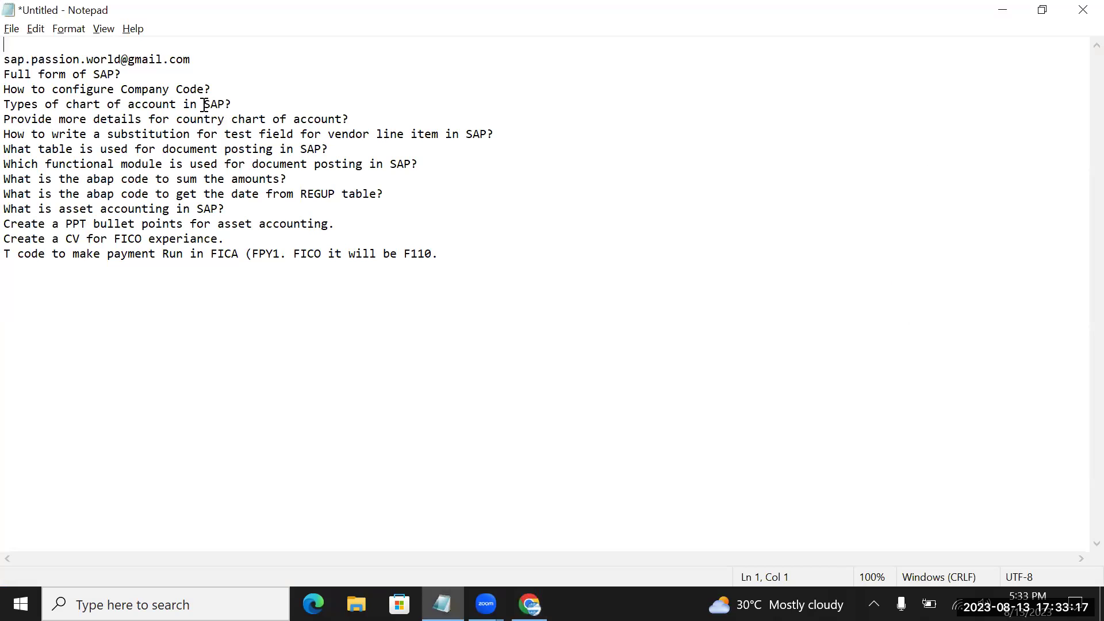
key(Down)
key(shift+End)
key(ctrl+c)
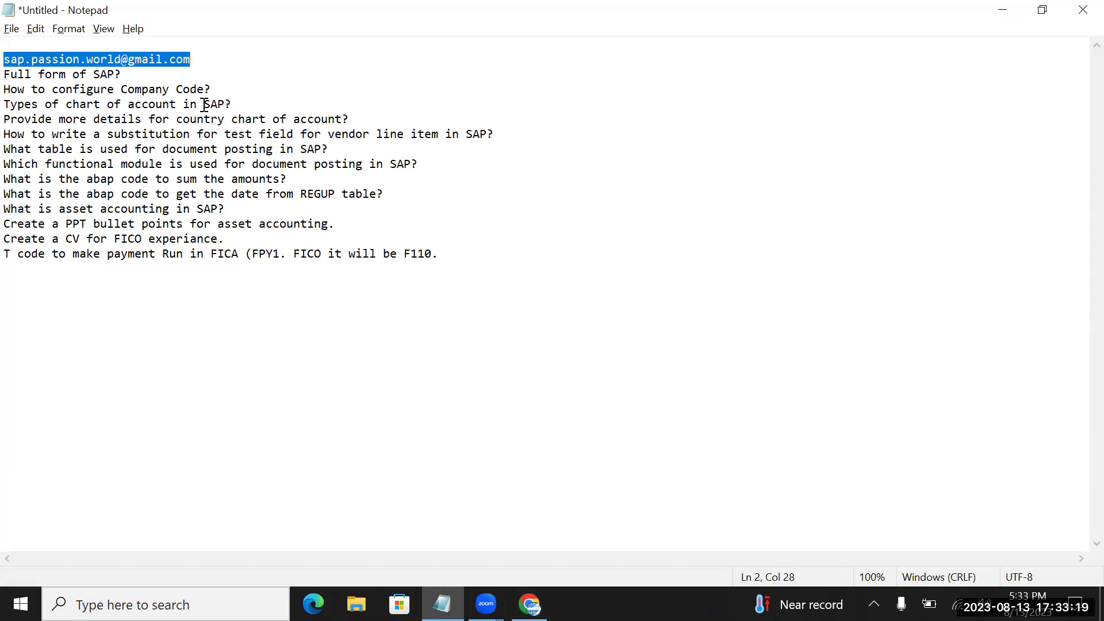
key(alt+Tab)
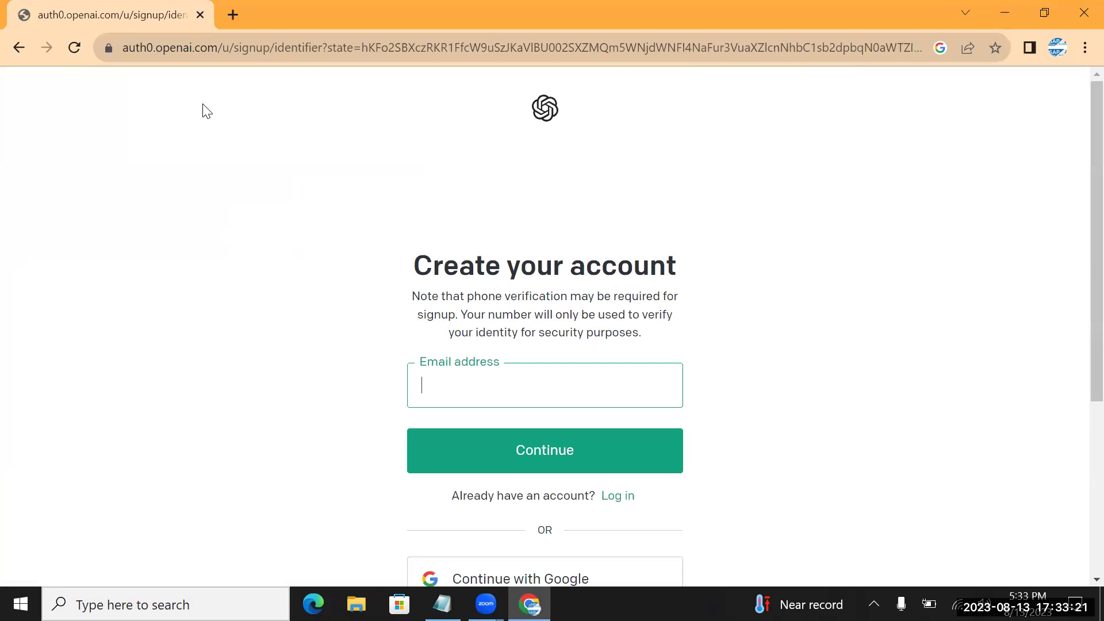
key(ctrl+v)
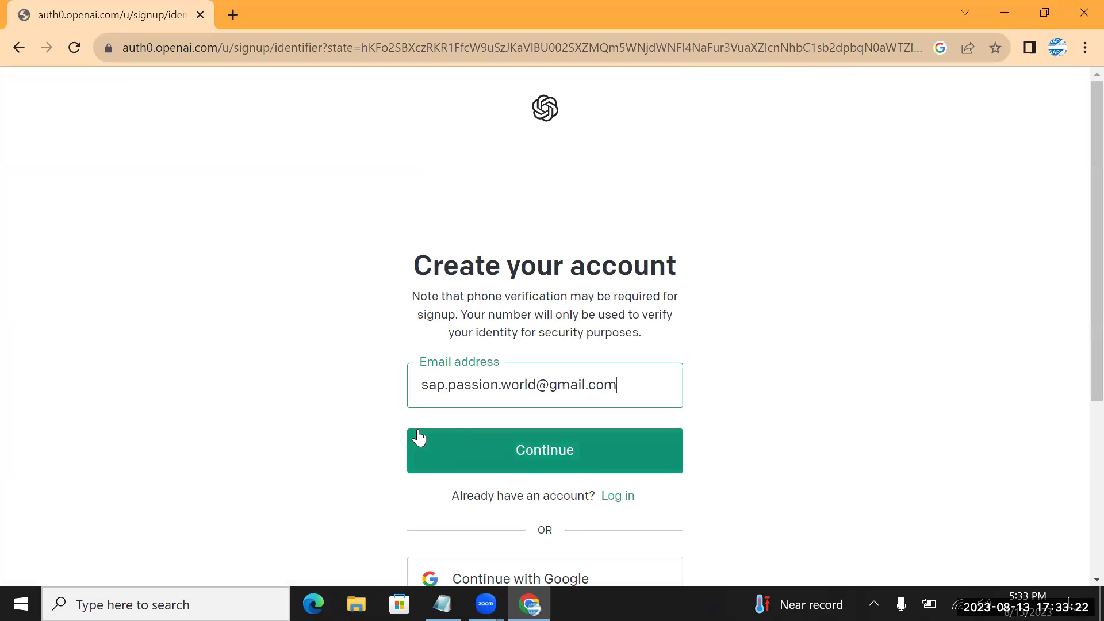
click(540, 459)
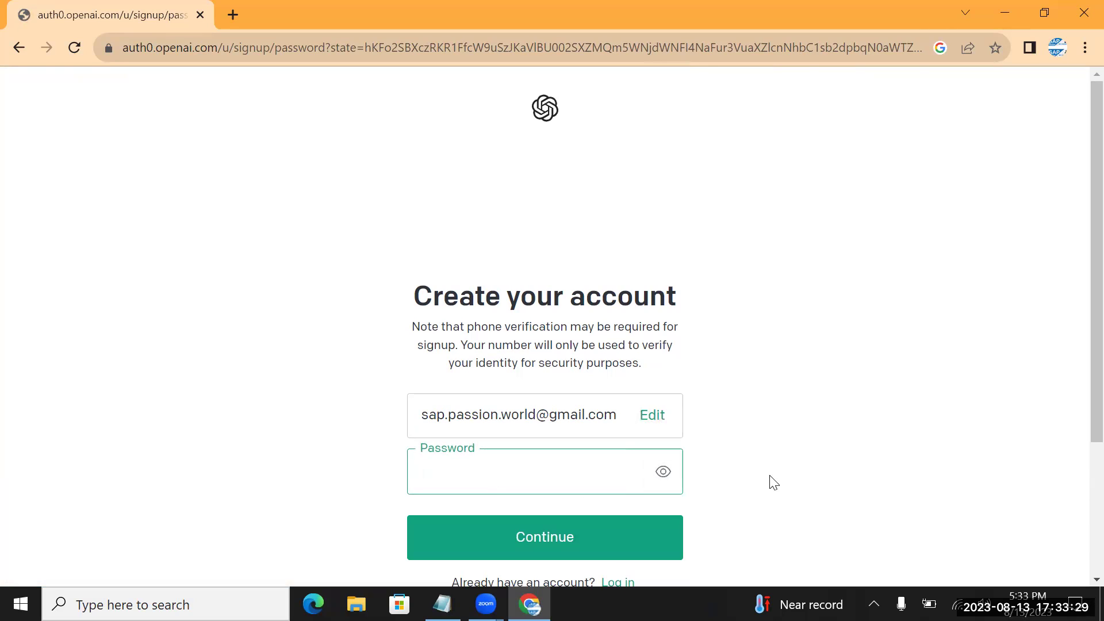
Enter and submit the new account's password, and save it in the browser.
text(••••)
key(BackSpace)
key(BackSpace)
text(••••••••)
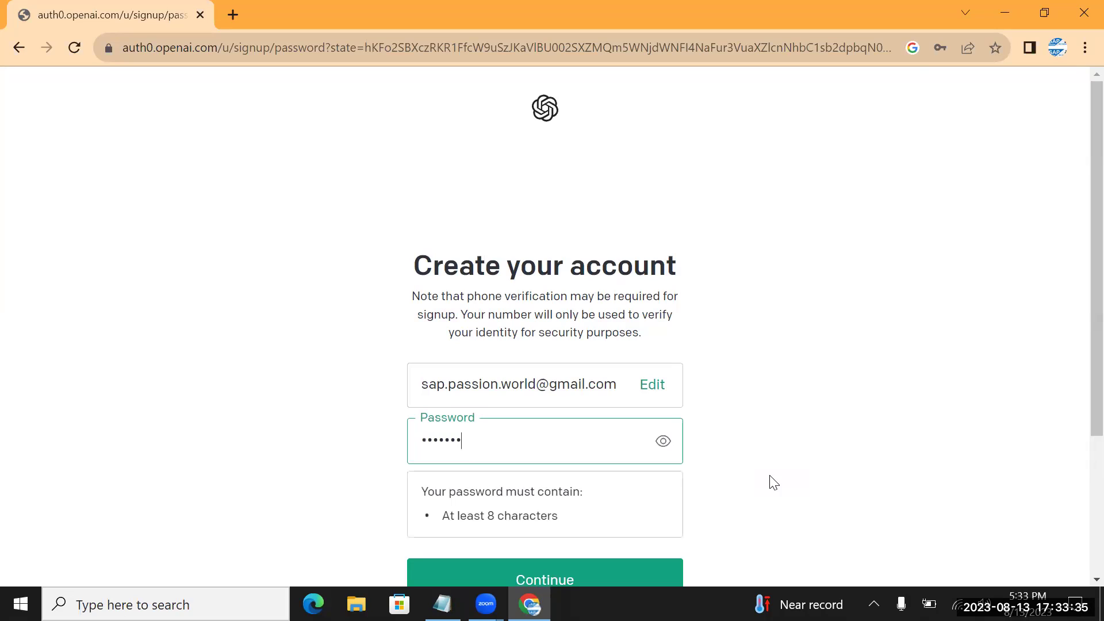
text(•••)
click(548, 583)
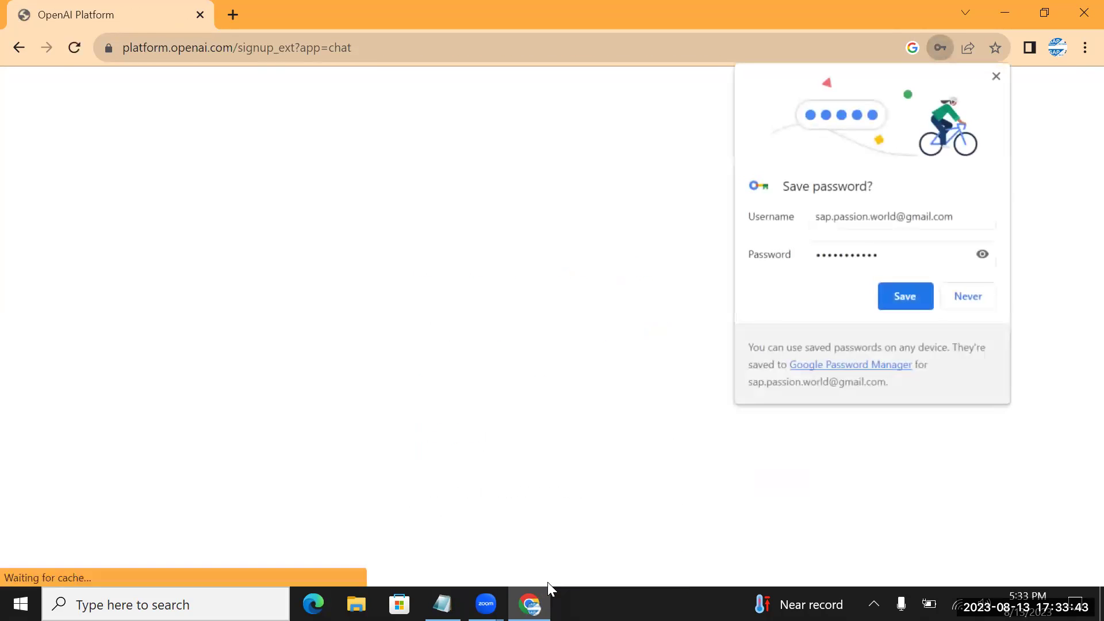
click(919, 300)
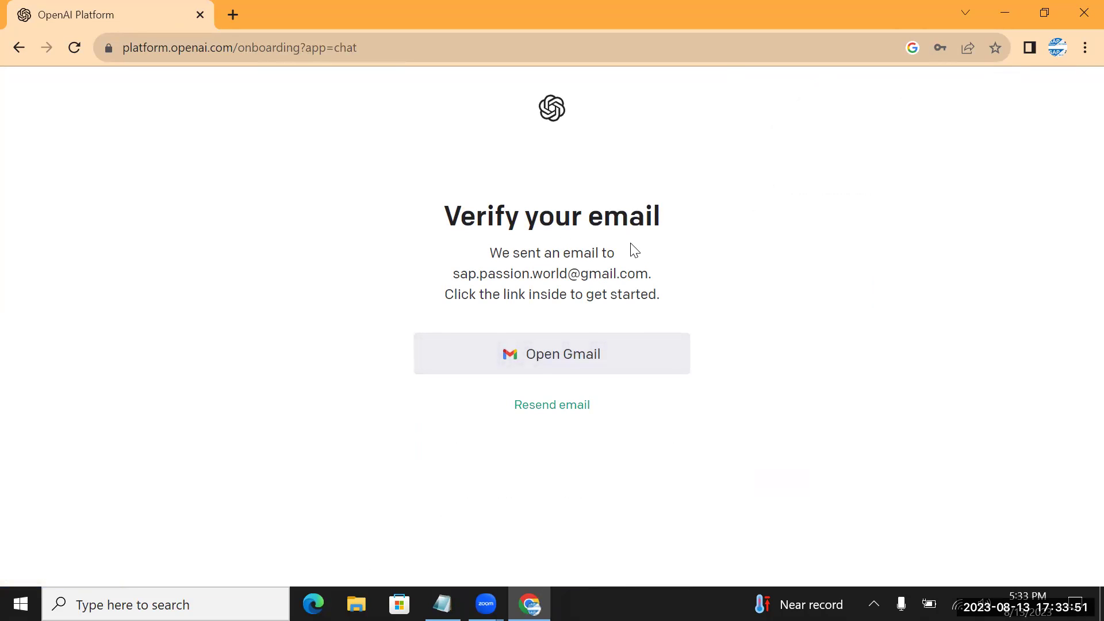
Open Gmail and verify the e-mail address through the message from OpenAI.
click(583, 368)
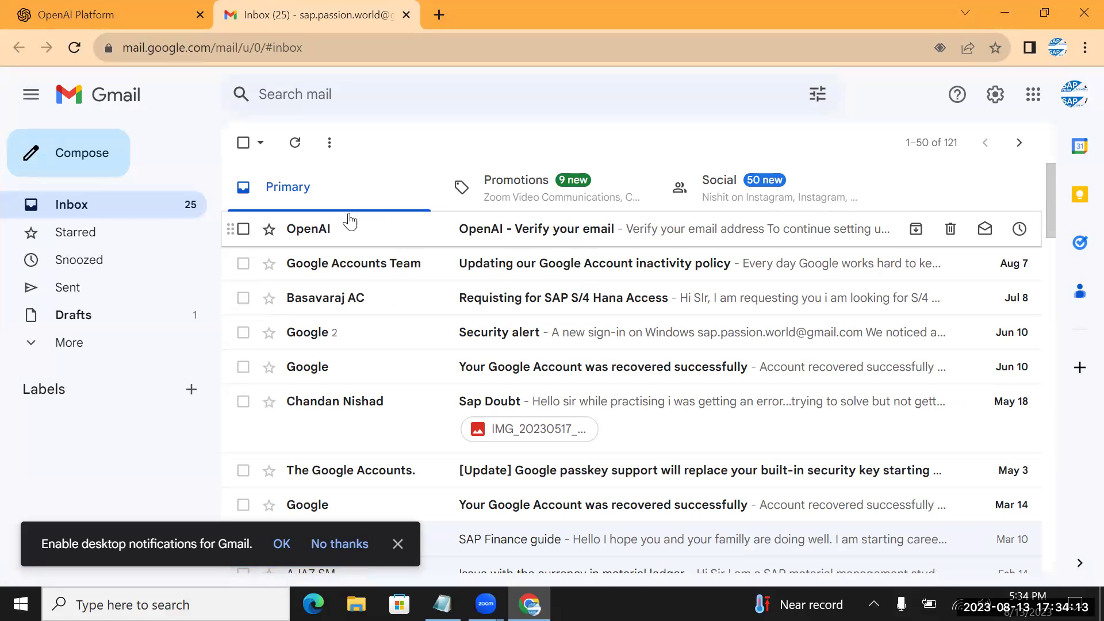
click(325, 235)
click(527, 506)
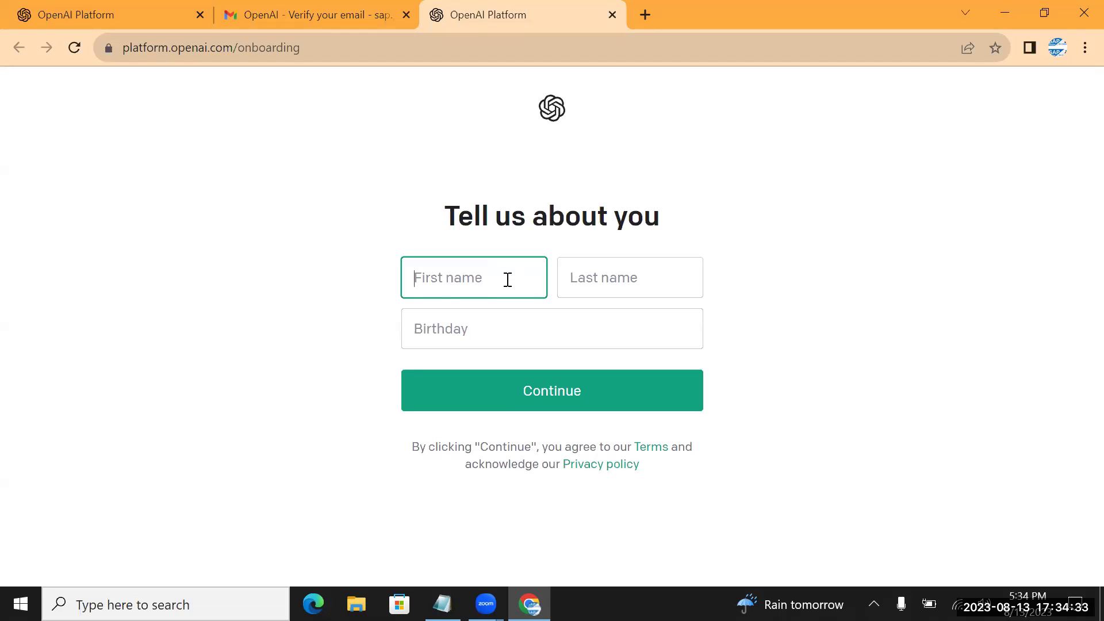
Fill in the account holder's first name, last name and birthday, and submit the details.
text(SAP)
click(602, 281)
text(Passion)
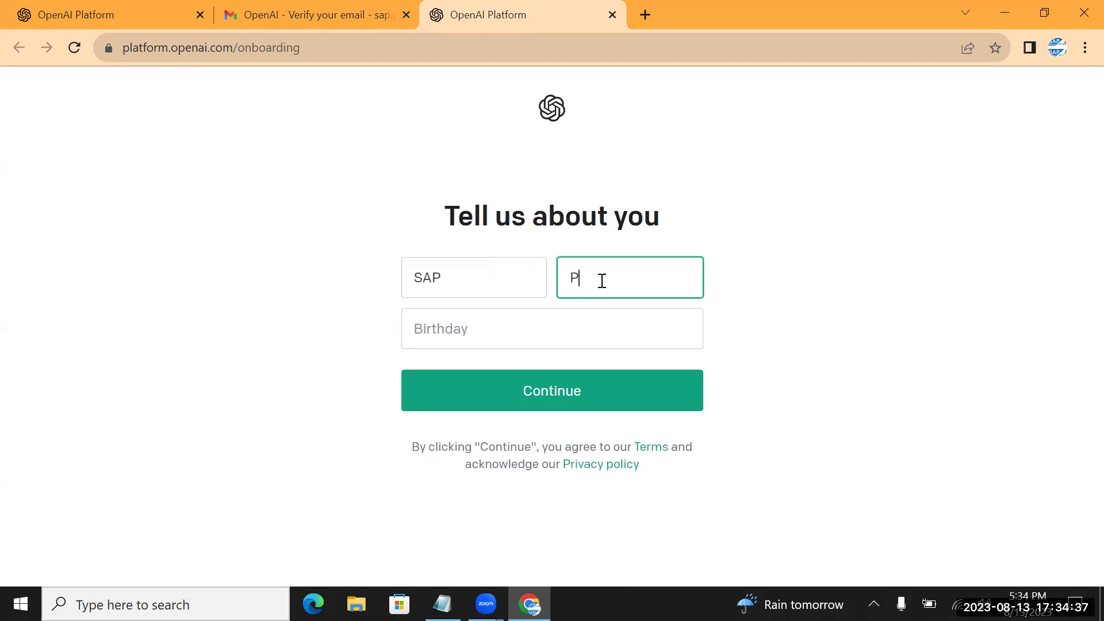
click(506, 332)
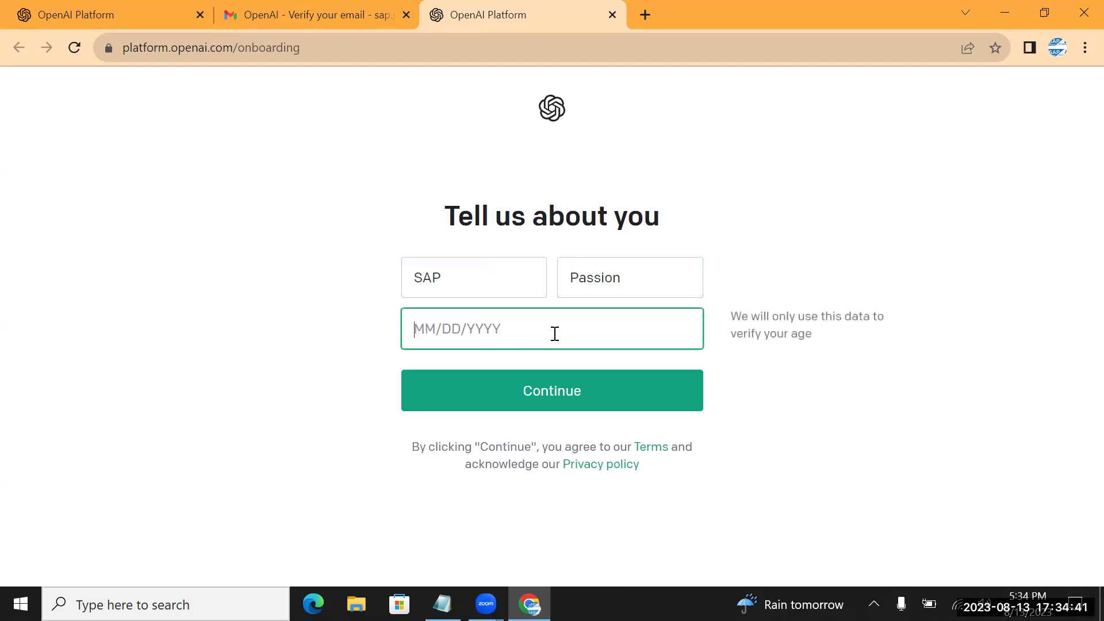
text(01/)
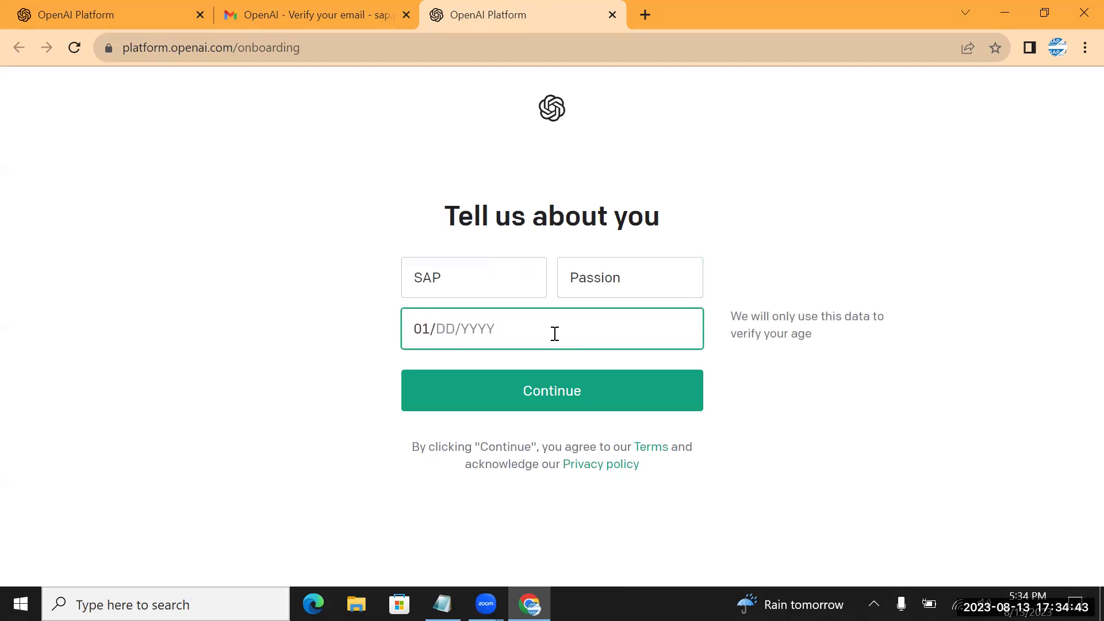
text(01/2000)
click(551, 394)
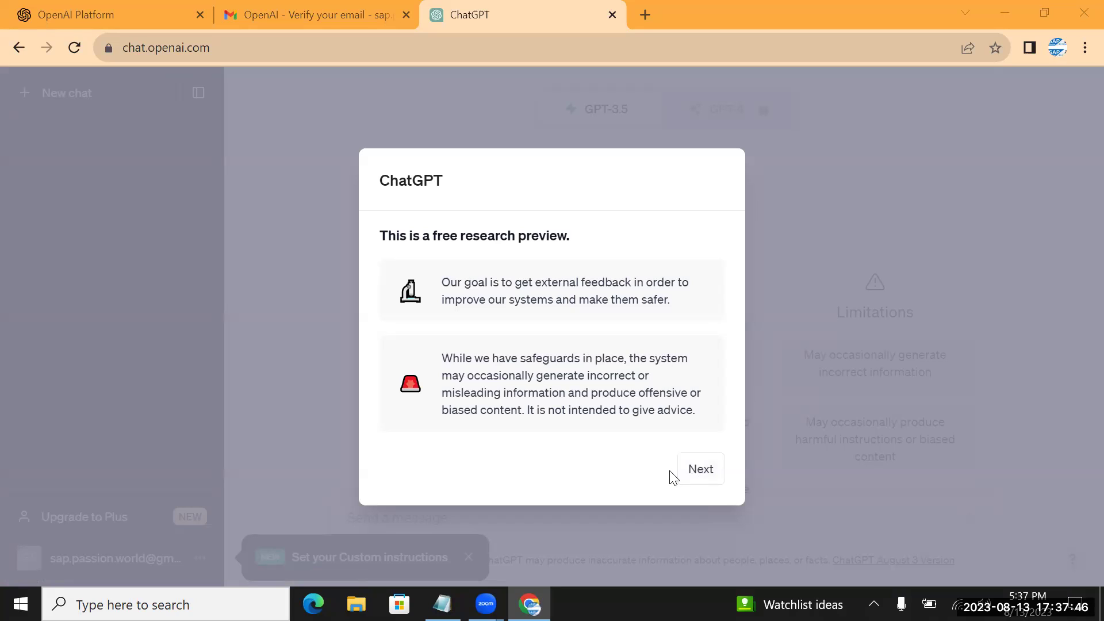
Go through the ChatGPT introduction notices to the end and dismiss the custom instructions hint.
click(698, 474)
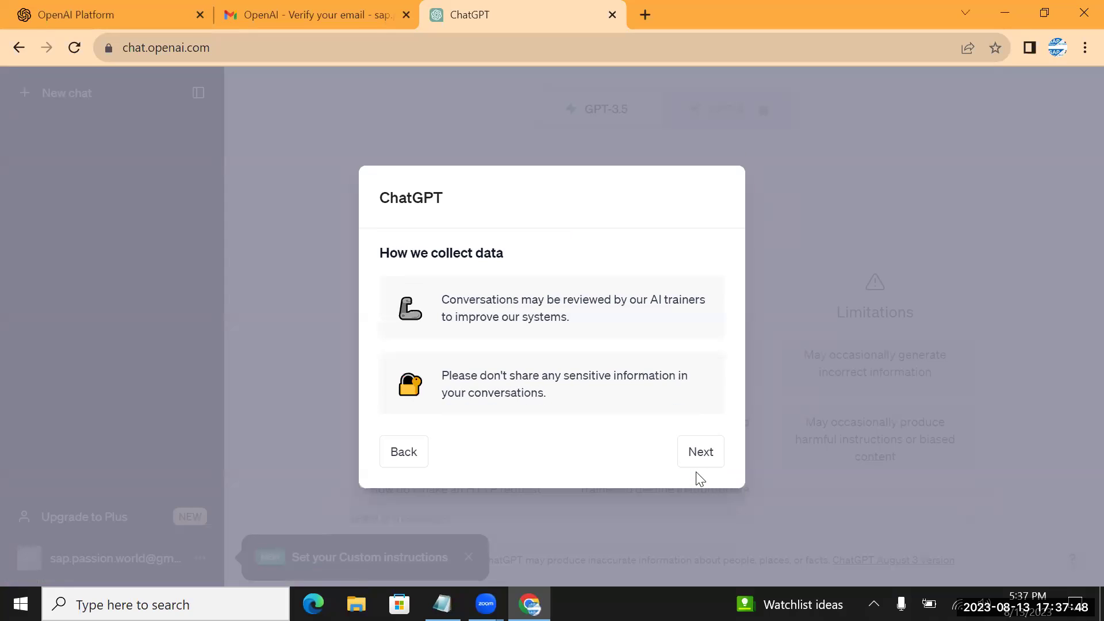
click(698, 462)
click(698, 464)
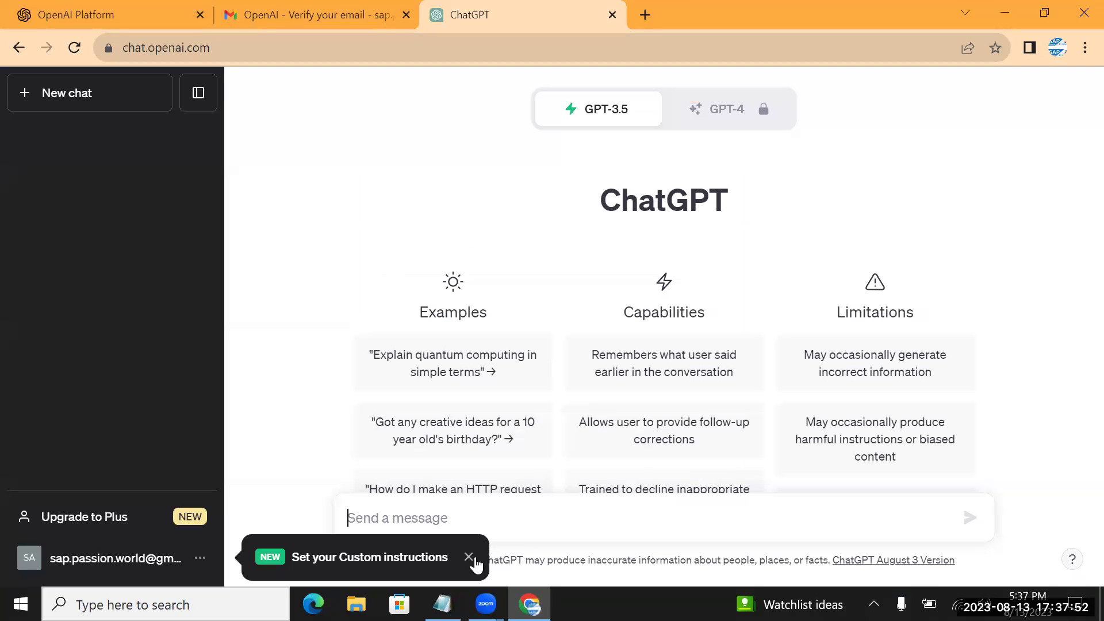
click(470, 557)
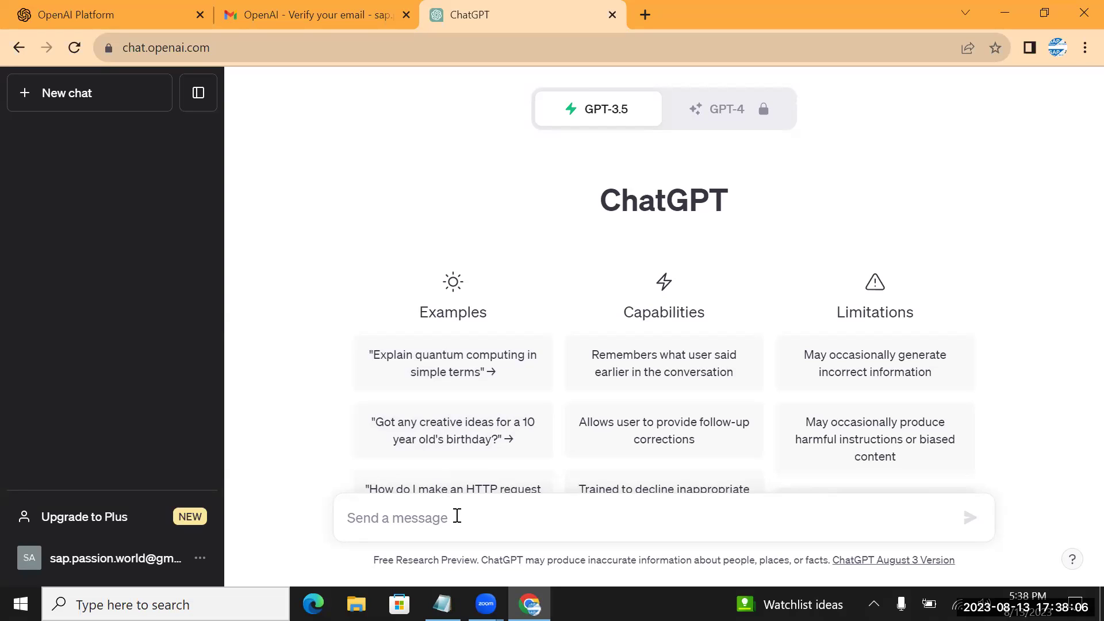
Copy the question "Full form of SAP?" from the Notepad notes and send it to ChatGPT.
mouse_move(443, 604)
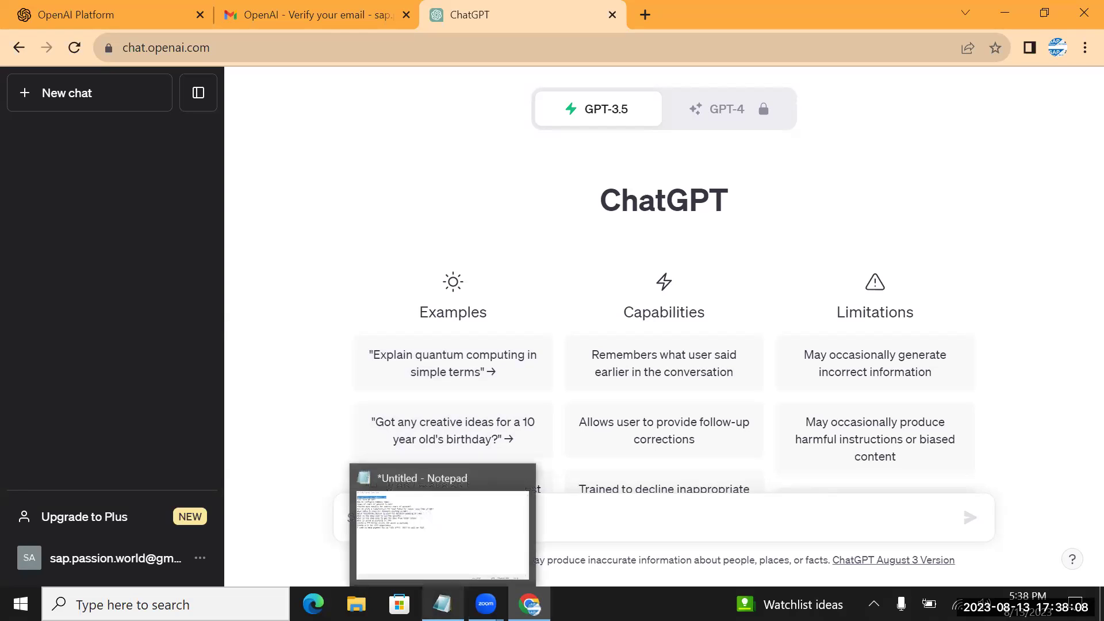
click(454, 547)
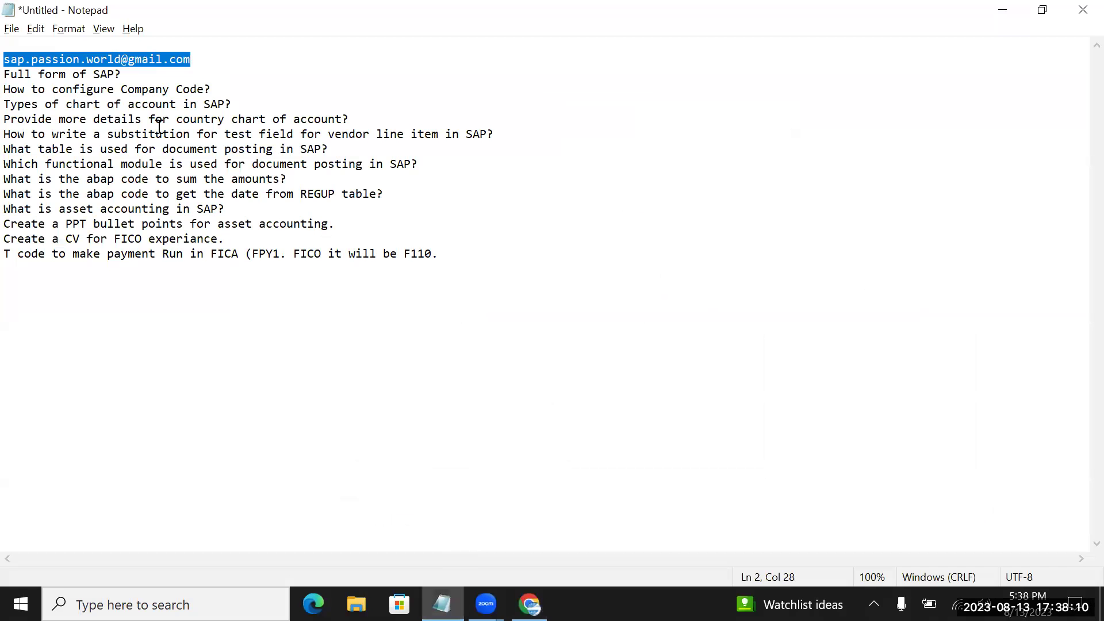
double_click(101, 76)
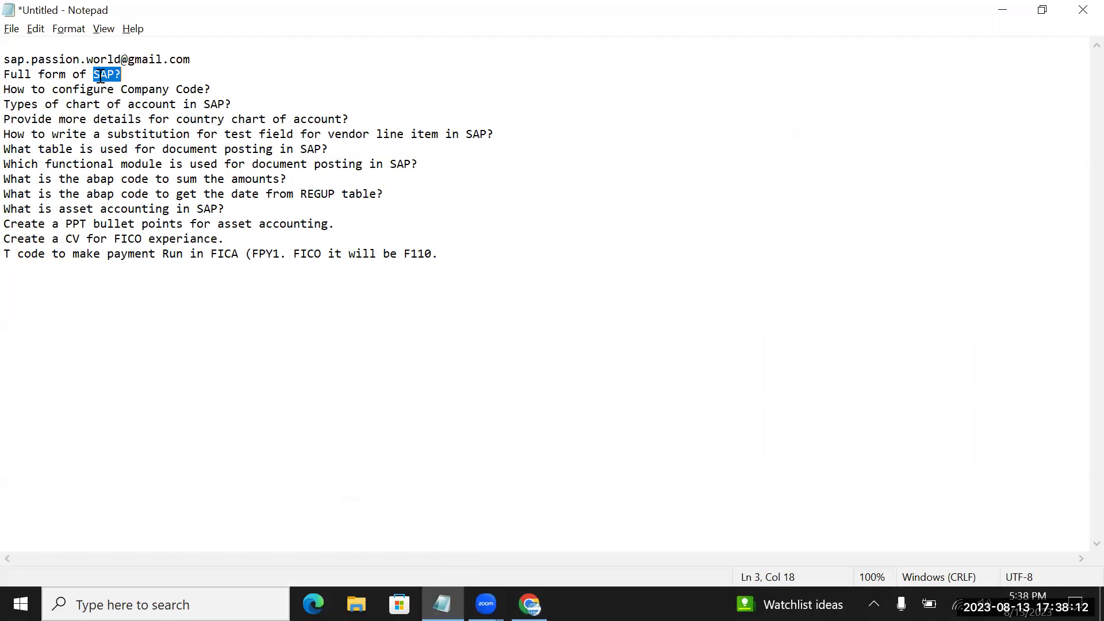
drag(100, 75, 9, 77)
key(ctrl+c)
double_click(119, 76)
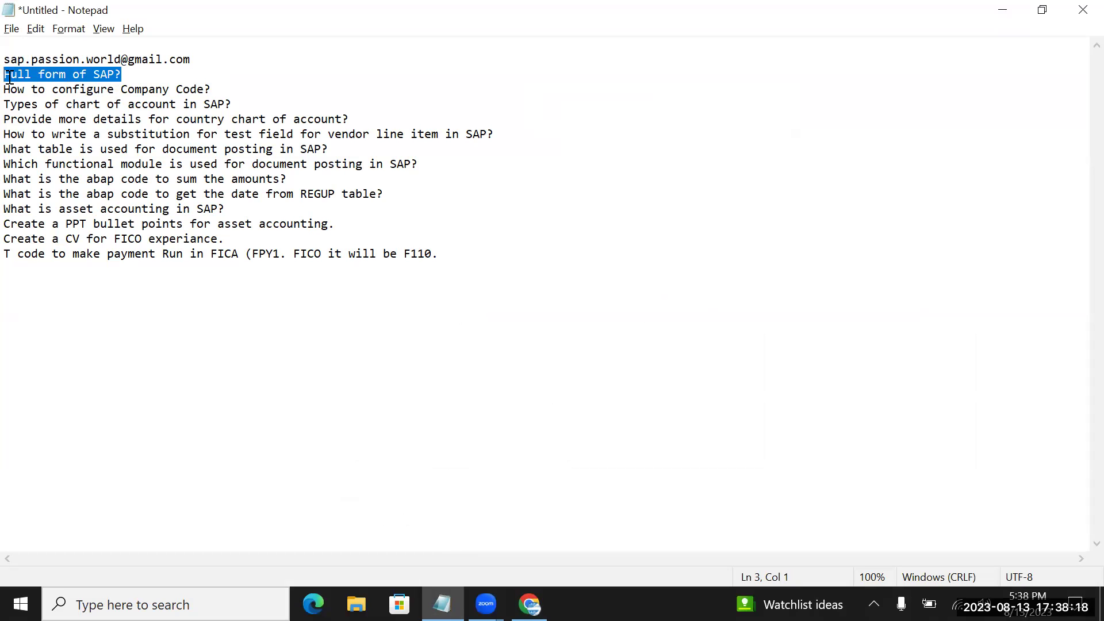
key(alt+Tab)
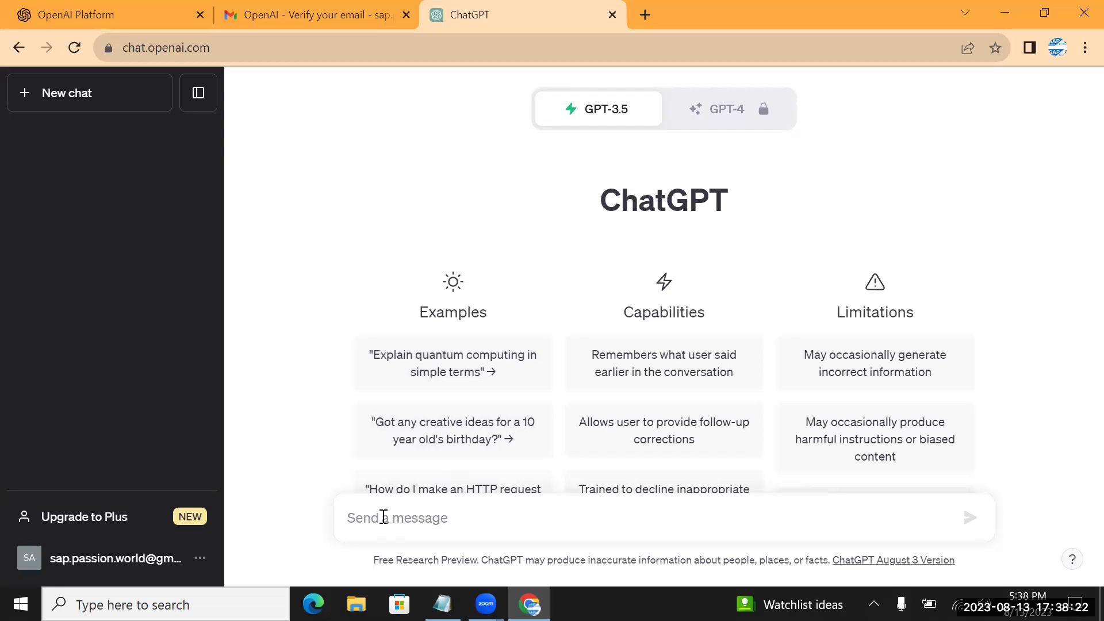
click(508, 524)
key(ctrl+v)
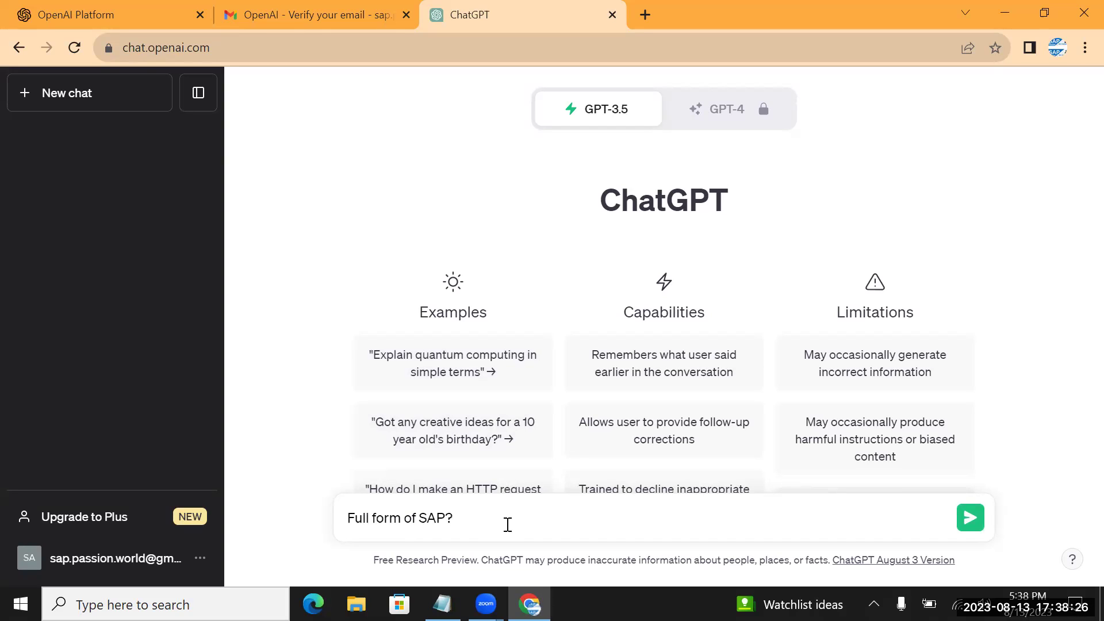
click(972, 518)
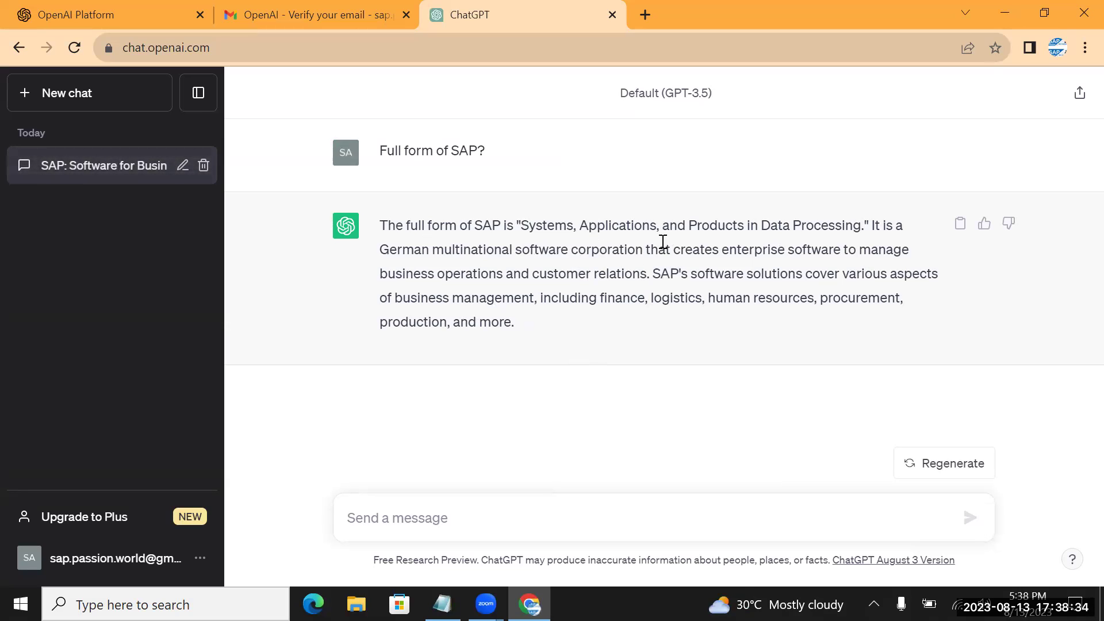
Copy the question "How to configure Company Code?" from the Notepad notes and send it to ChatGPT.
key(alt+Tab)
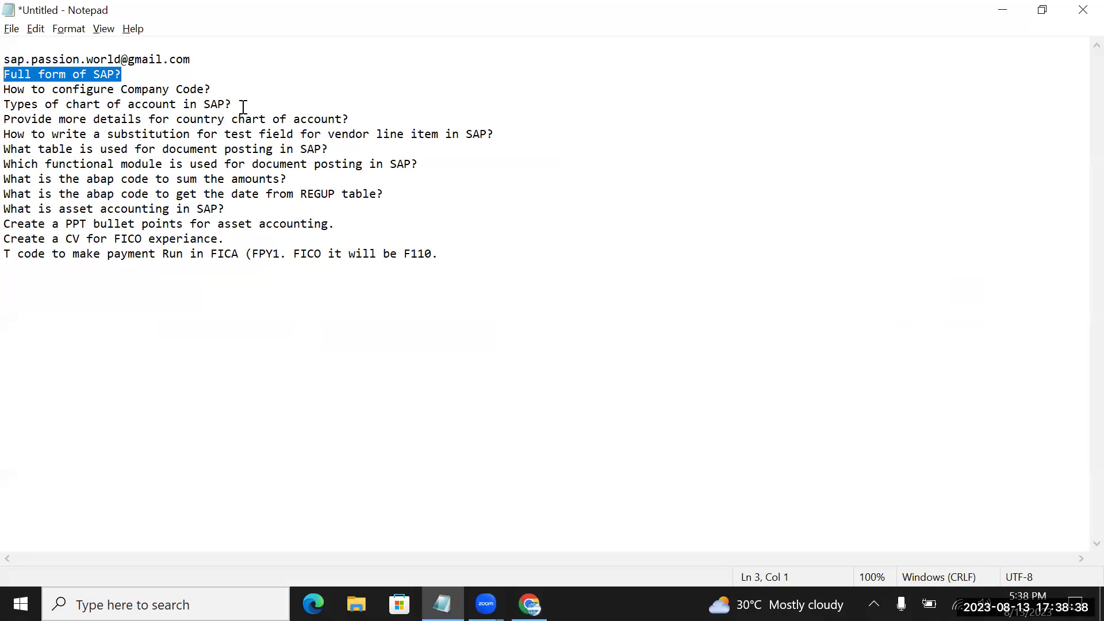
drag(245, 102, 10, 86)
key(ctrl+c)
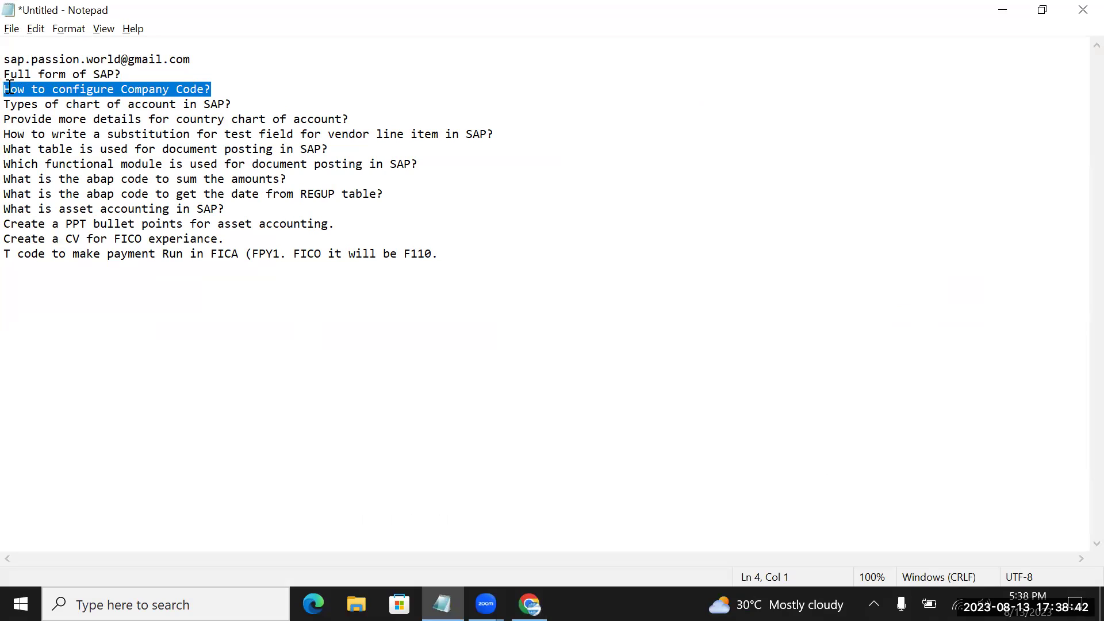
key(alt+Tab)
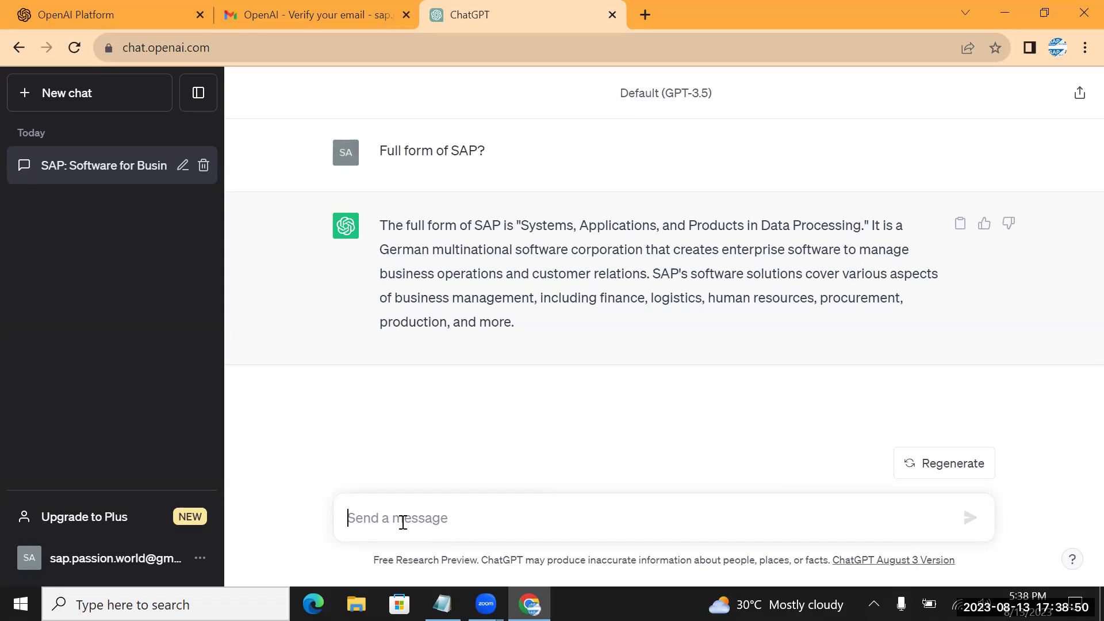
key(ctrl+v)
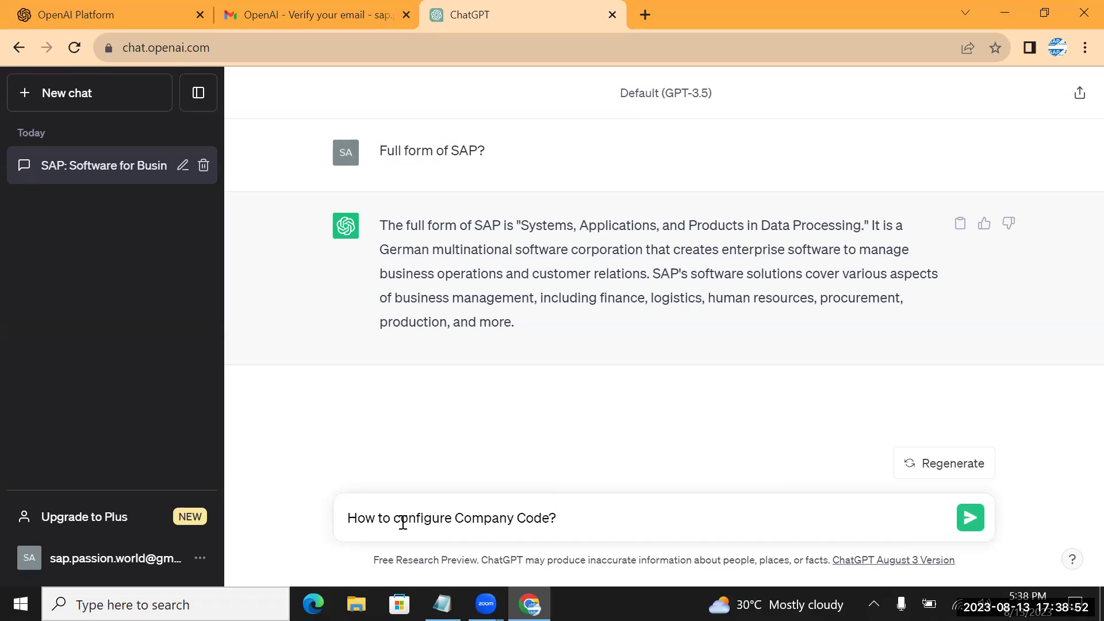
key(Return)
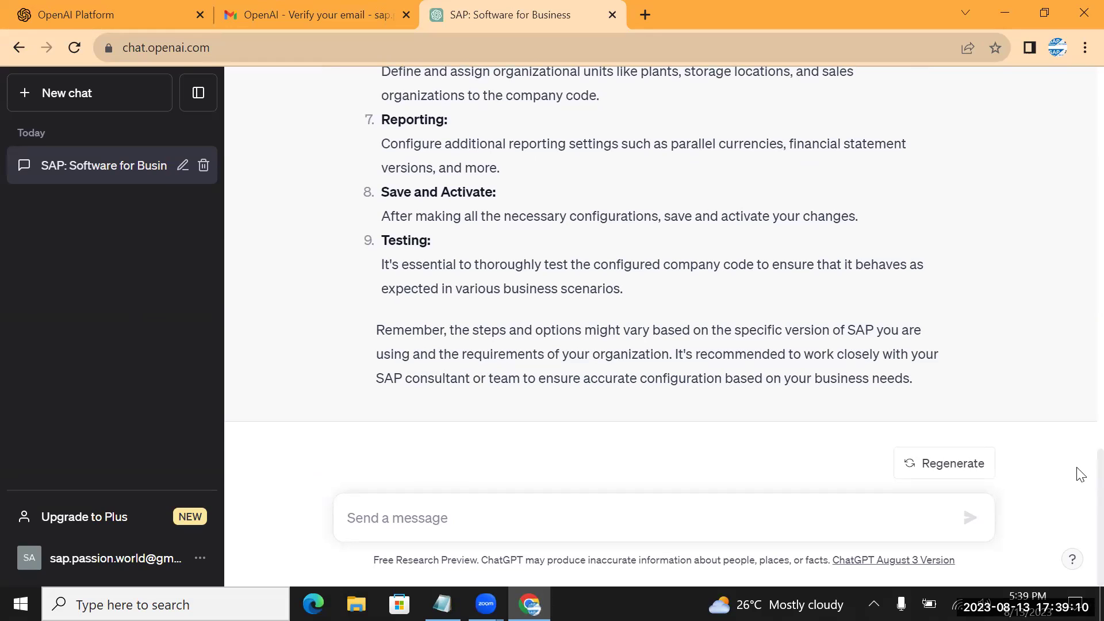
Read the company code configuration answer from its introduction to the Define Company and Assign Company to Company Code items.
scroll(1080, 475, up, 5)
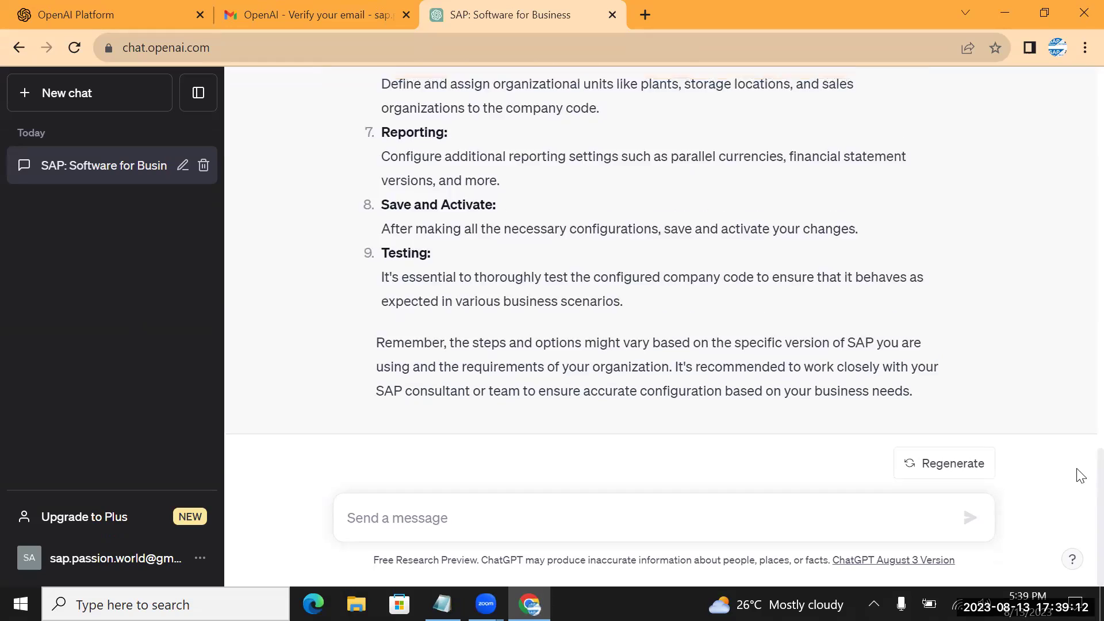
scroll(1080, 475, up, 8)
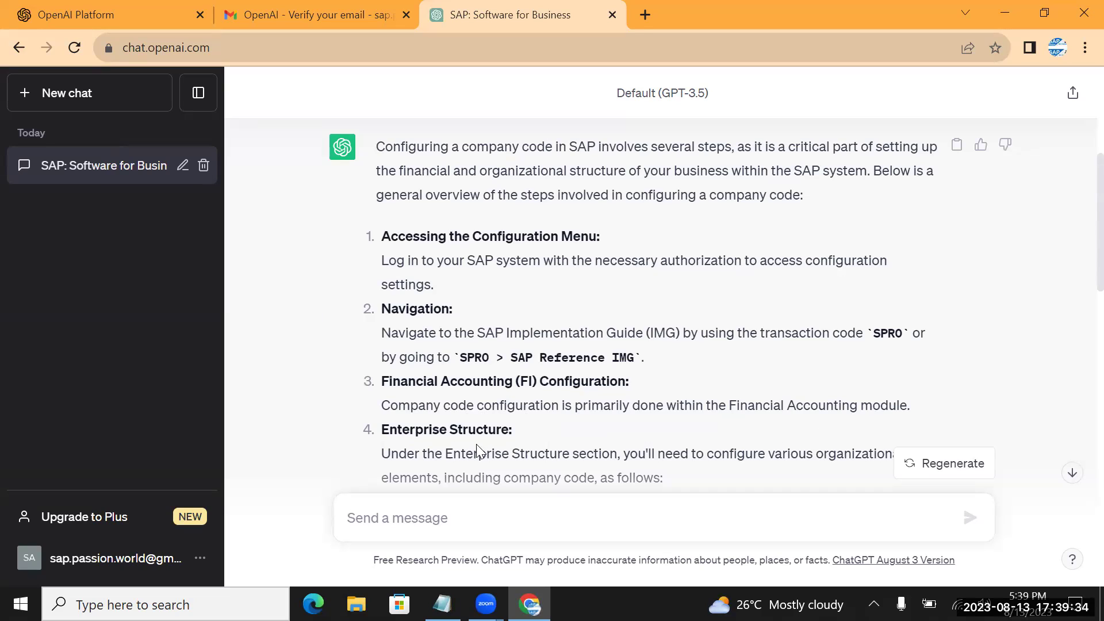
double_click(432, 430)
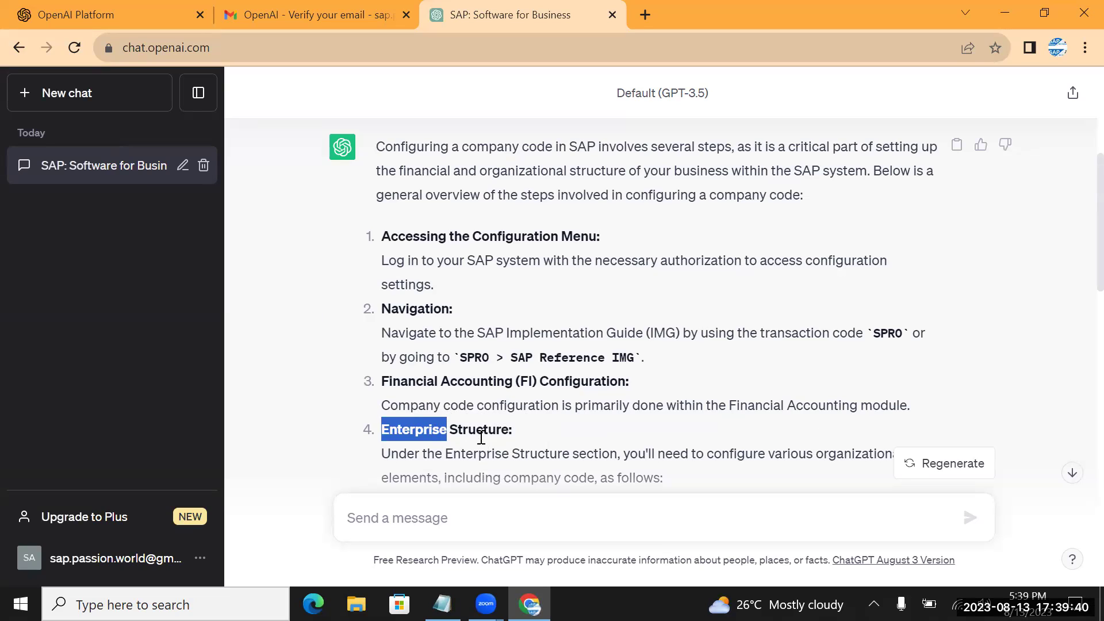
click(521, 463)
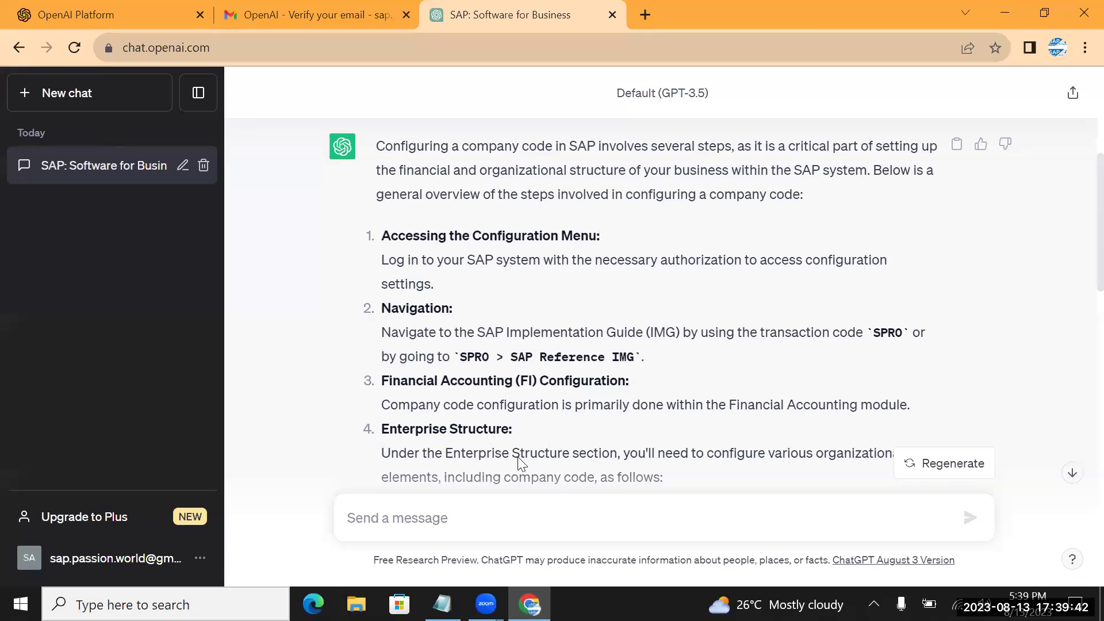
scroll(521, 463, down, 2)
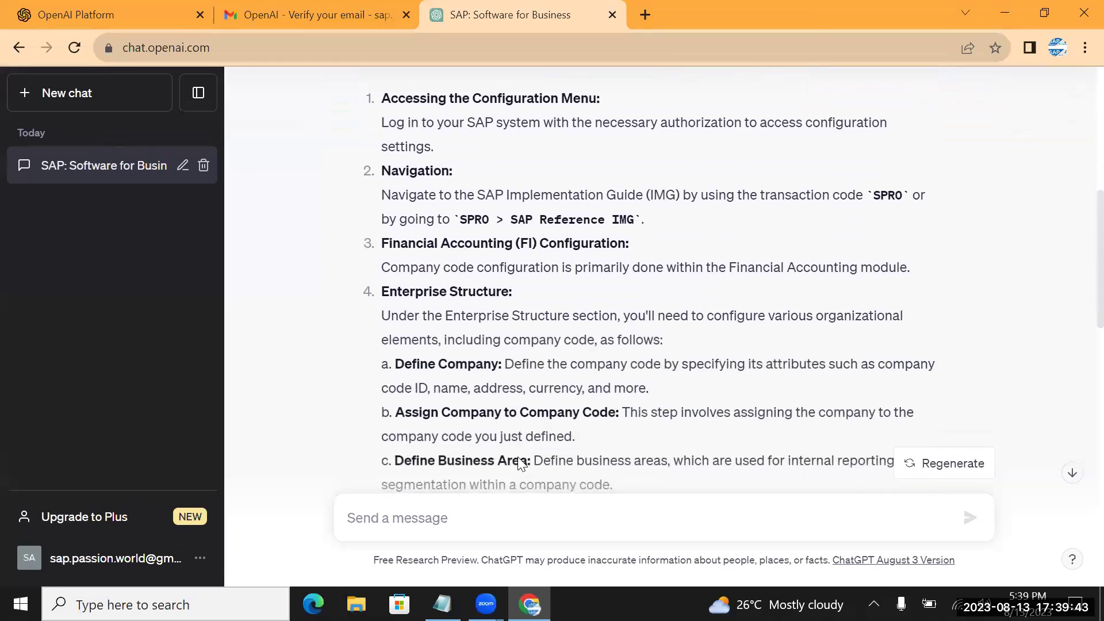
double_click(470, 368)
double_click(473, 411)
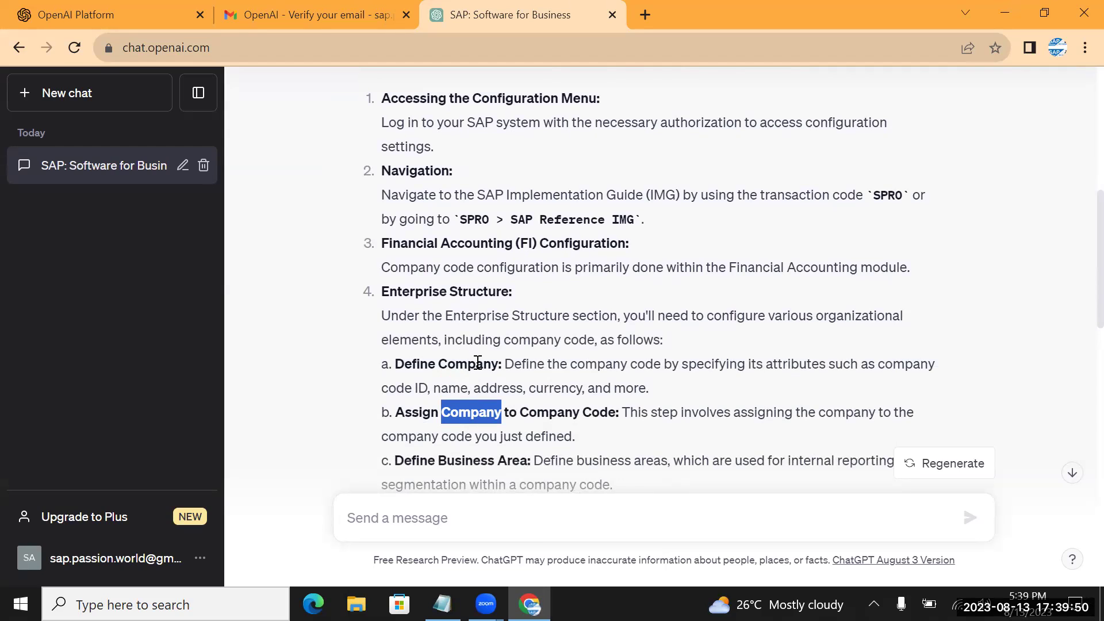
Go back to the "How to configure Company Code?" question and re-read its answer down to the Enterprise Structure section.
scroll(477, 361, up, 3)
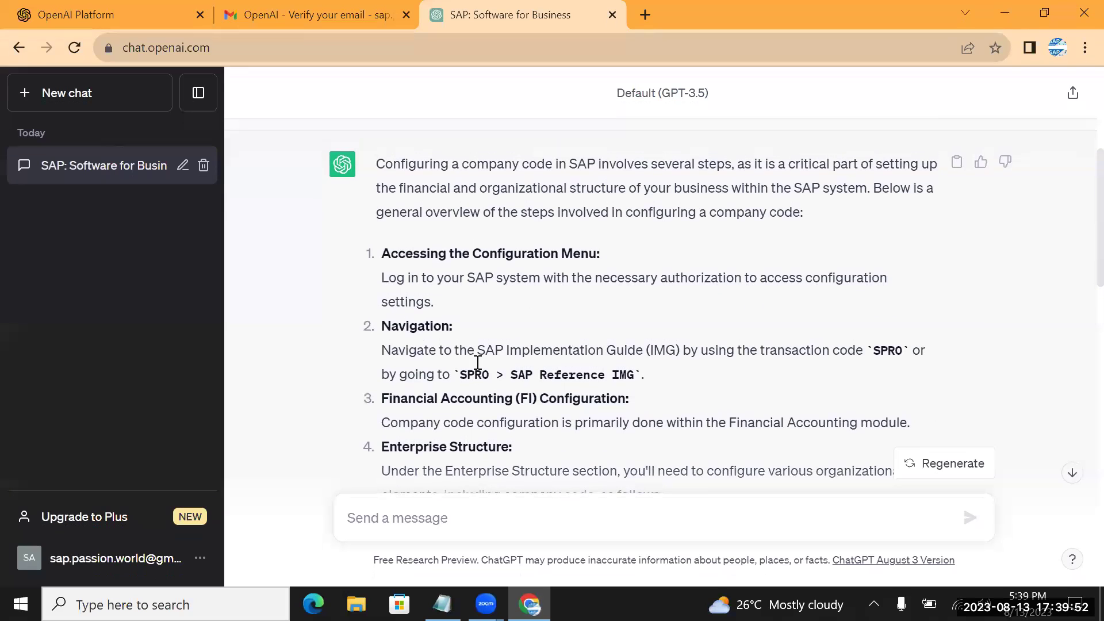
scroll(477, 362, up, 2)
scroll(477, 363, down, 5)
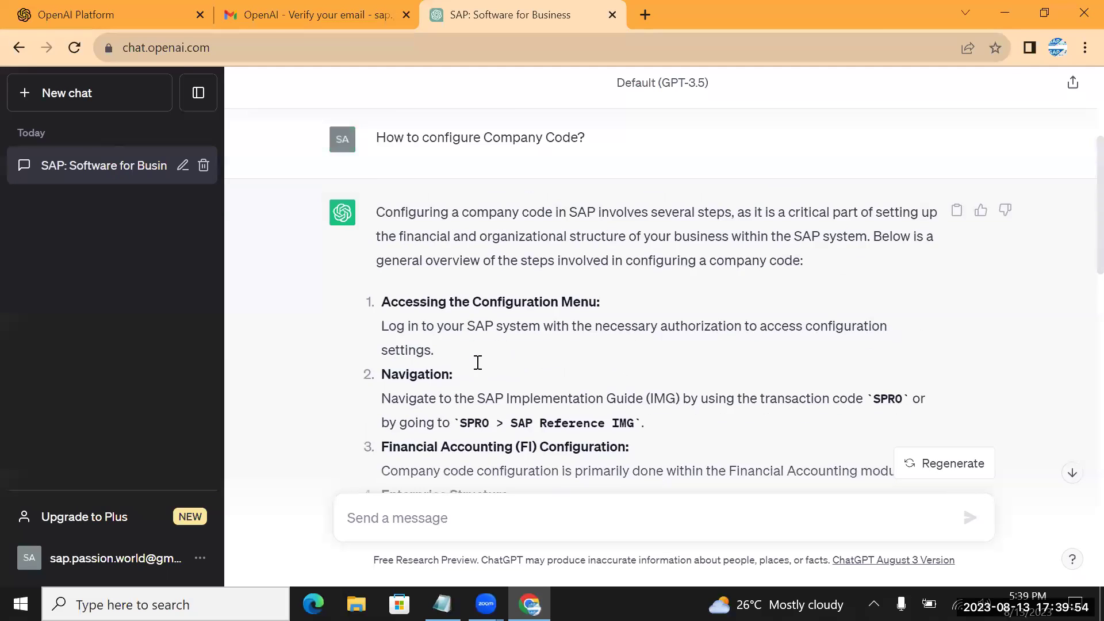
scroll(477, 362, down, 1)
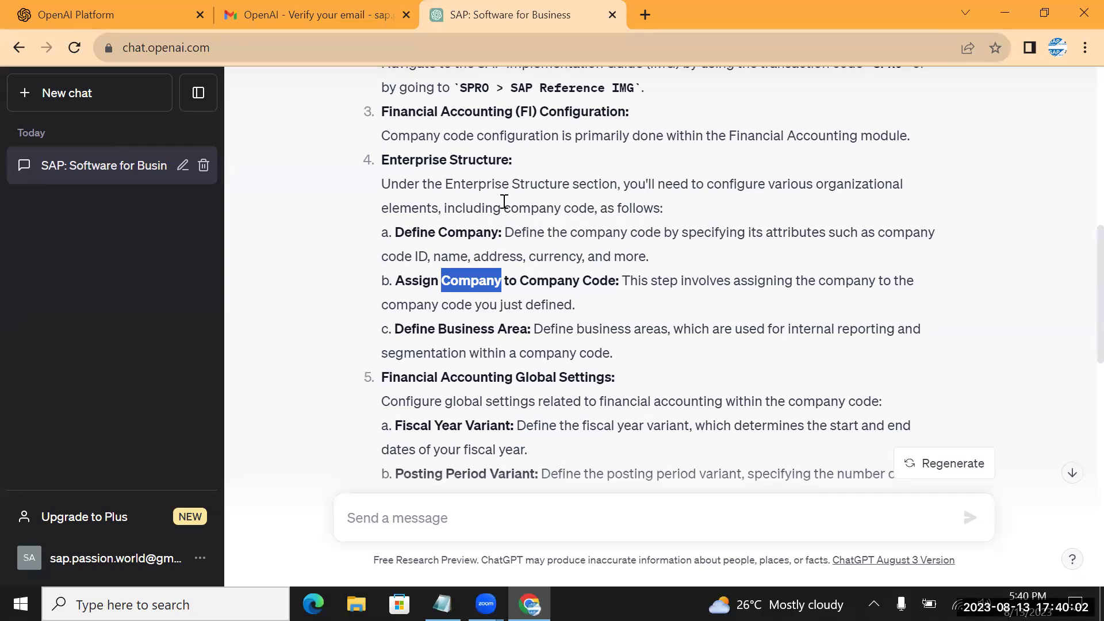
double_click(444, 160)
click(484, 163)
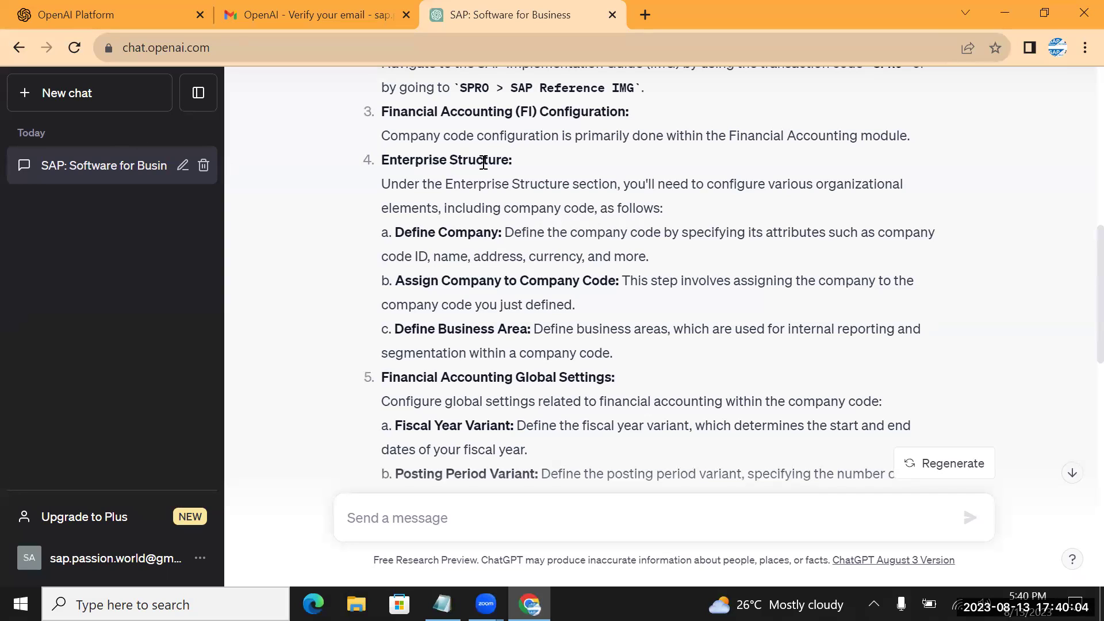
double_click(479, 200)
drag(480, 200, 529, 205)
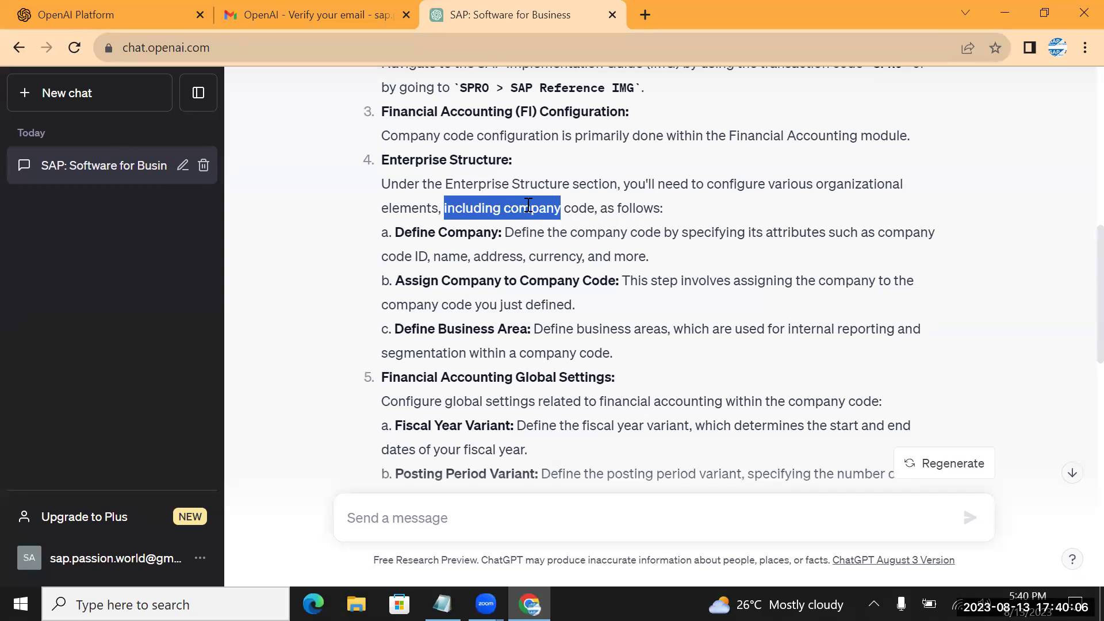
click(529, 204)
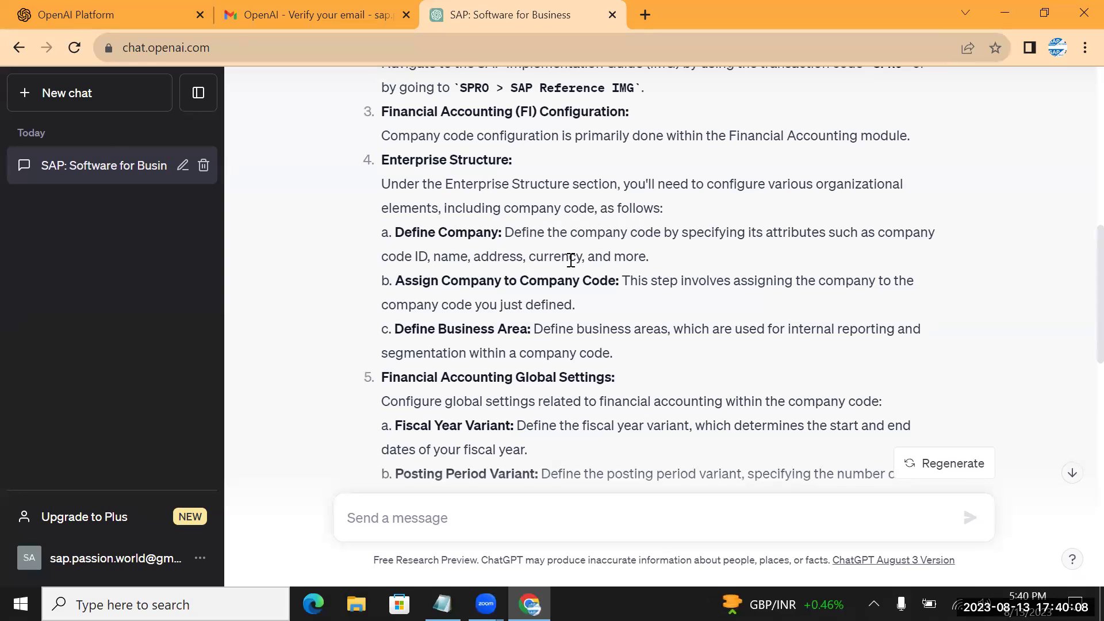
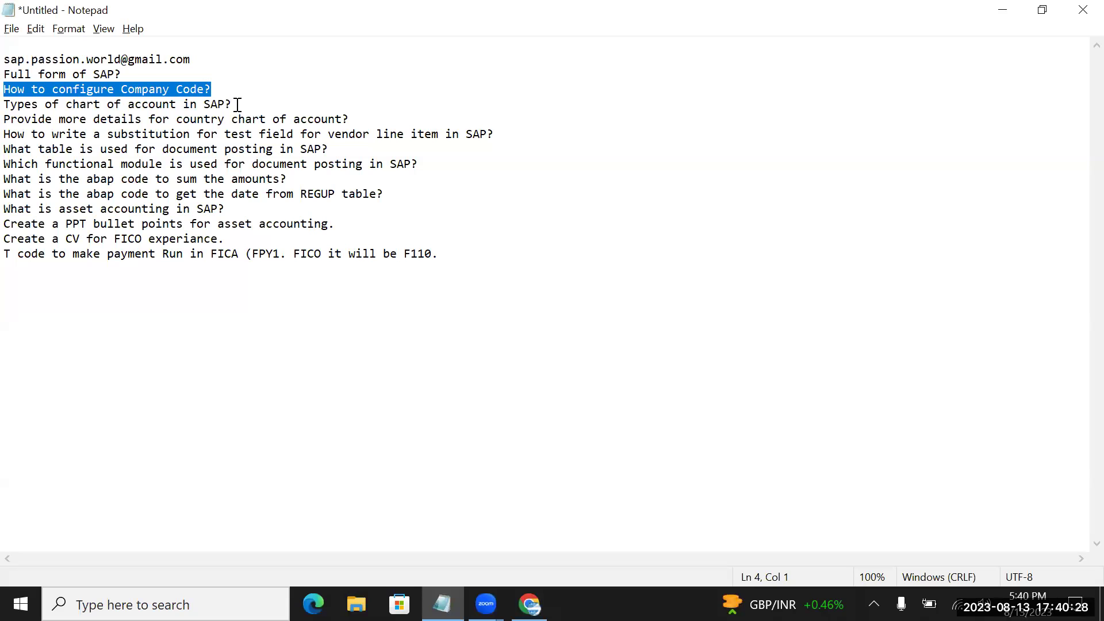
Copy the question "Types of chart of account in SAP?" from the Notepad notes, send it to ChatGPT and jump to the newest reply.
click(209, 104)
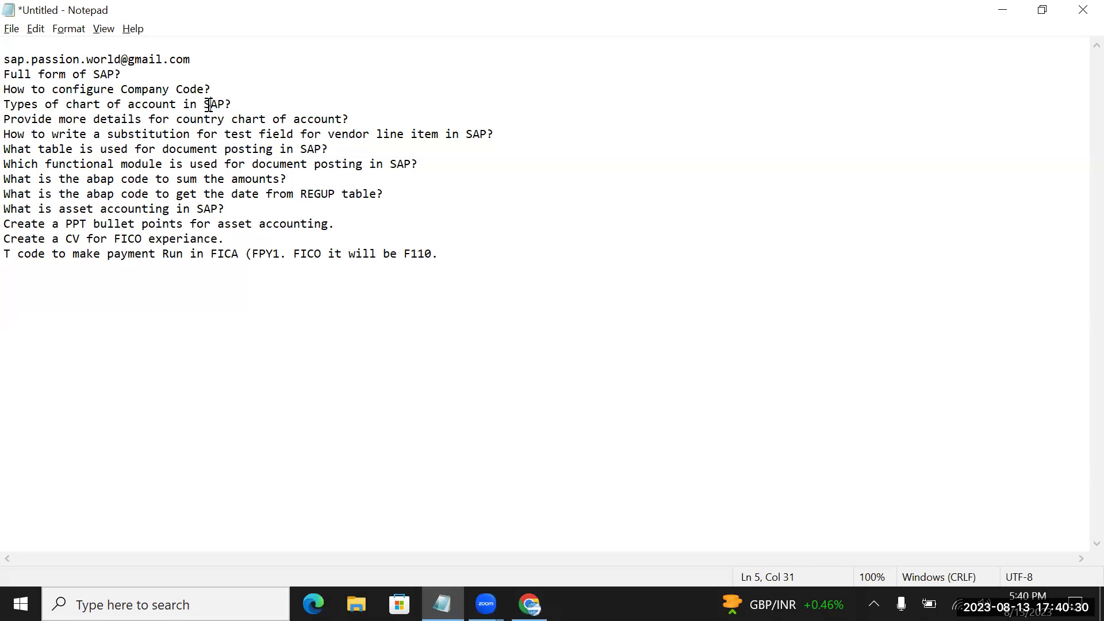
drag(239, 104, 9, 104)
key(ctrl+c)
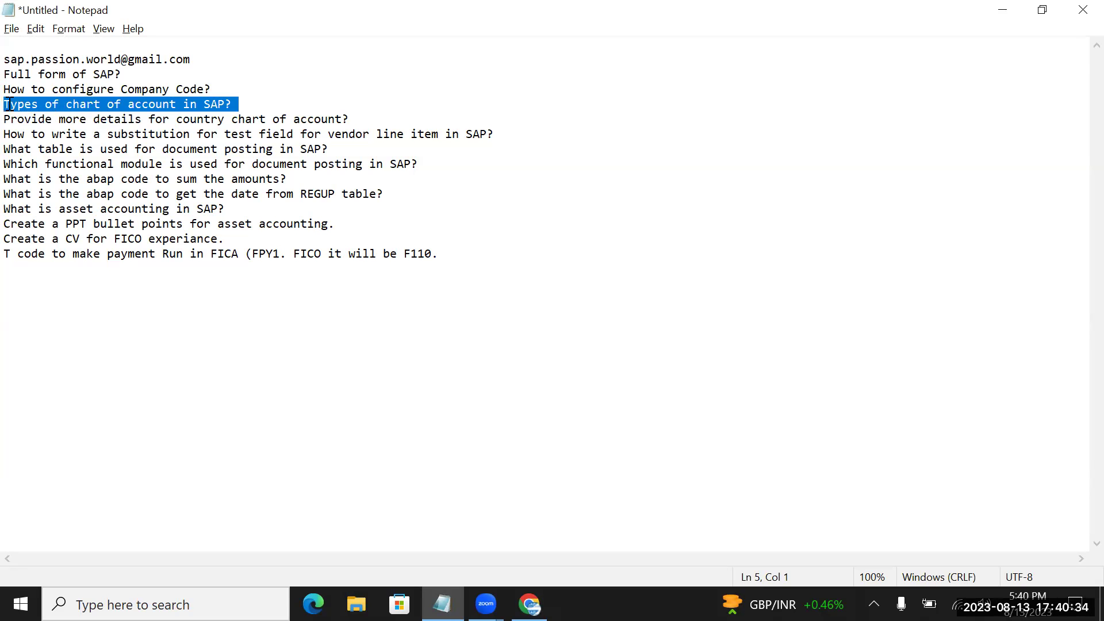
key(alt+Tab)
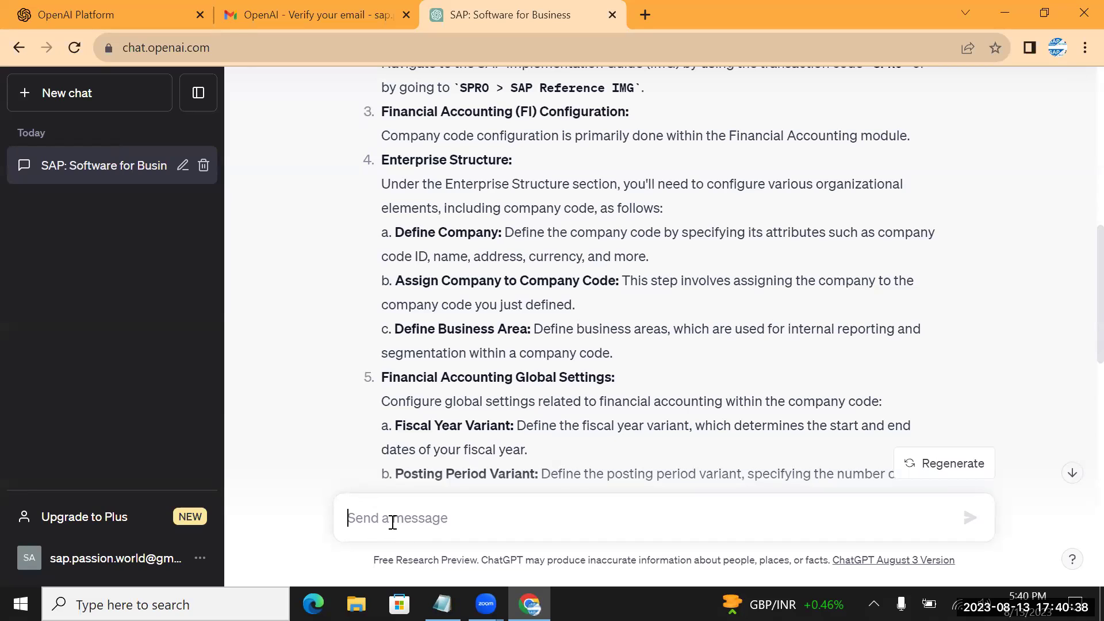
key(ctrl+v)
key(Return)
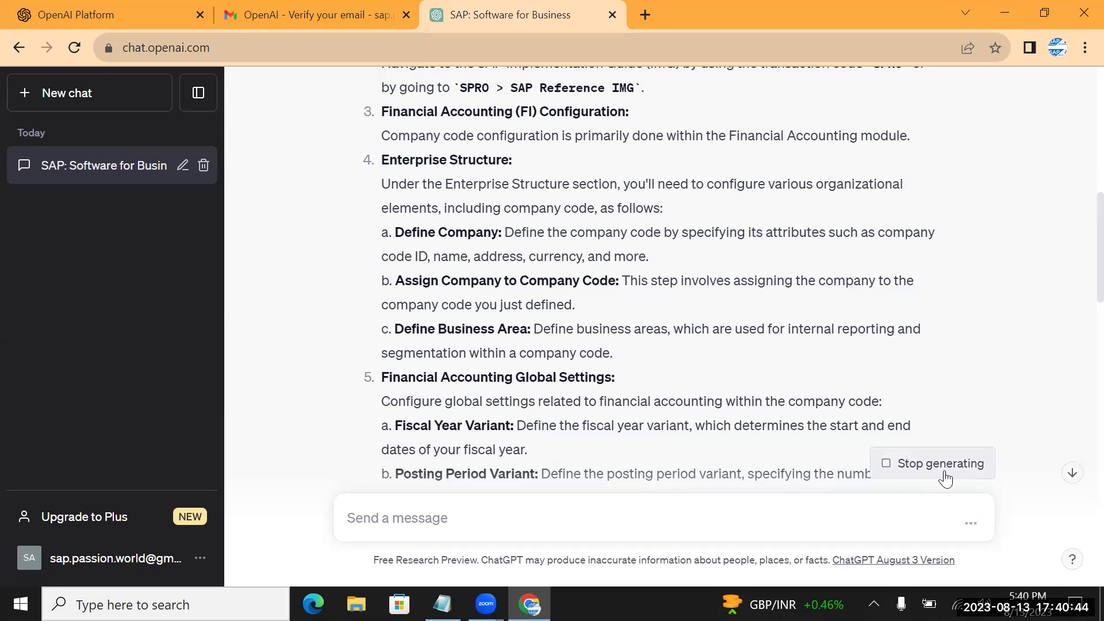
click(1073, 476)
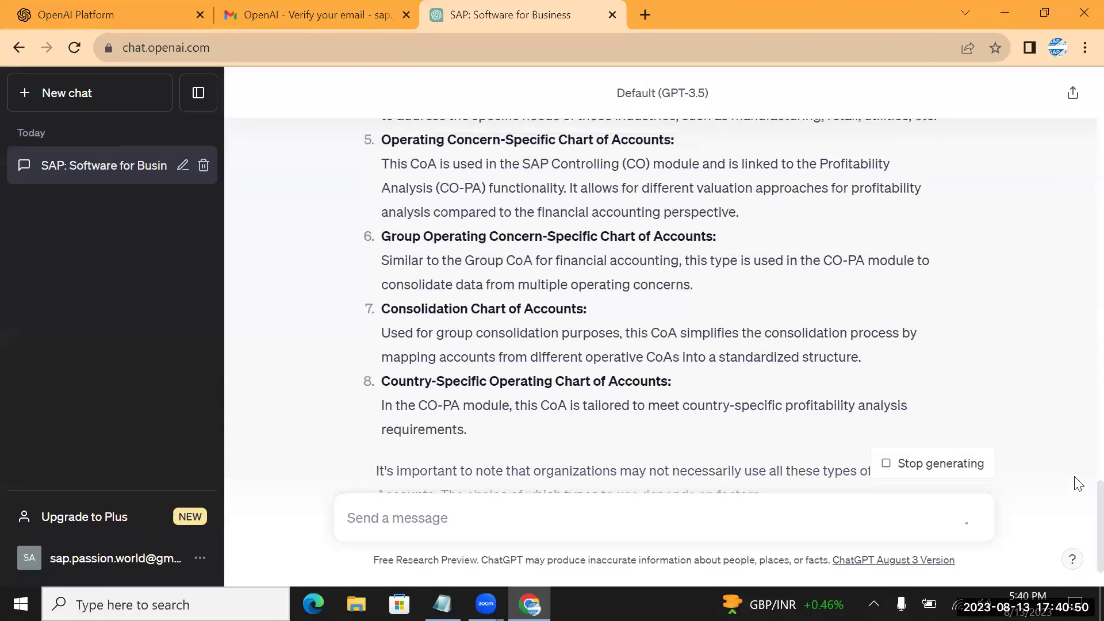
Read the answer on chart of accounts types, from Operative and Group through the Consolidation Chart of Accounts.
scroll(1077, 483, up, 5)
scroll(1078, 483, up, 12)
scroll(1077, 483, down, 5)
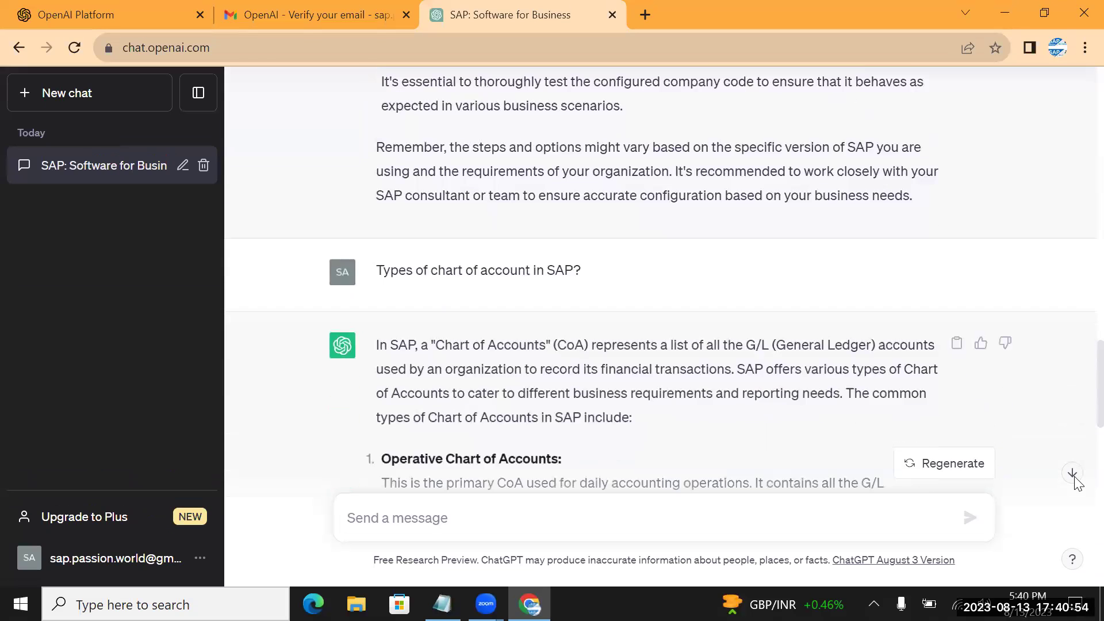
scroll(1078, 483, down, 1)
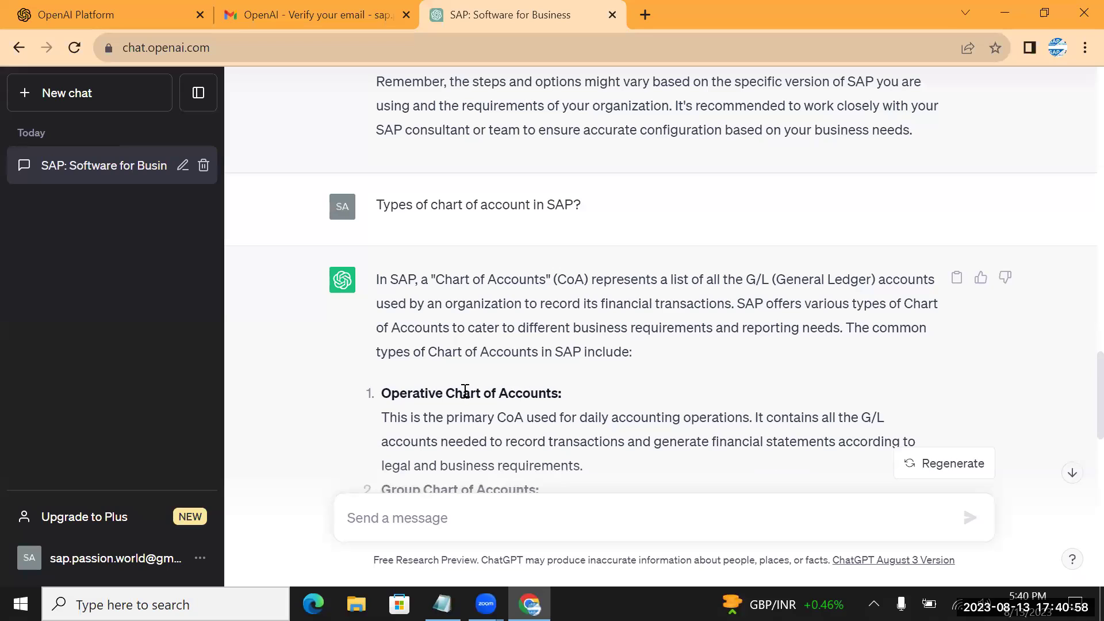
double_click(404, 392)
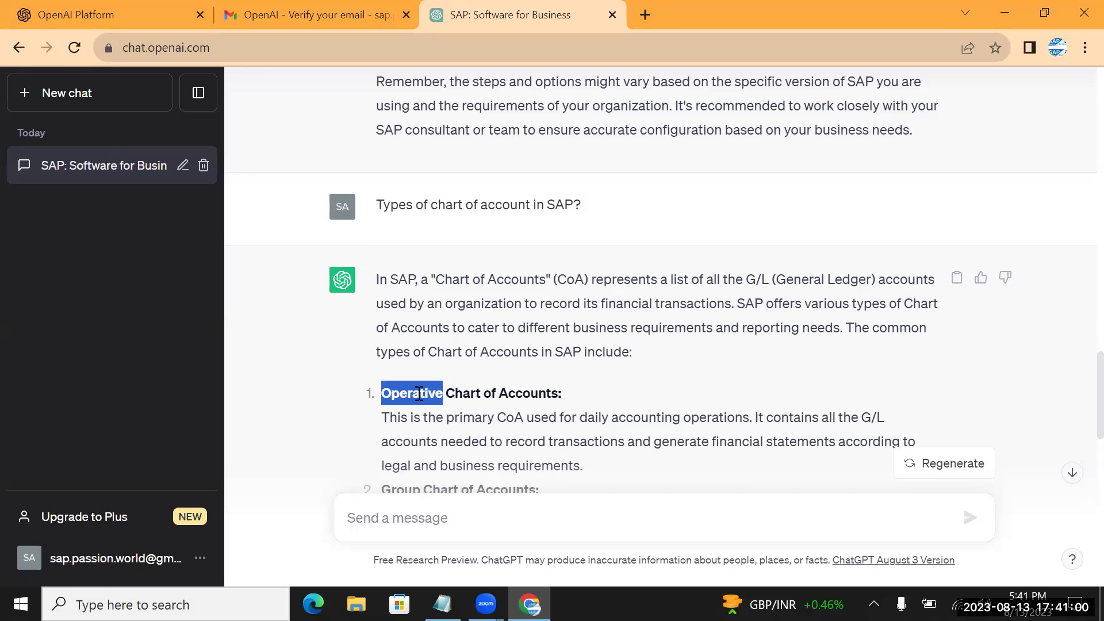
double_click(473, 396)
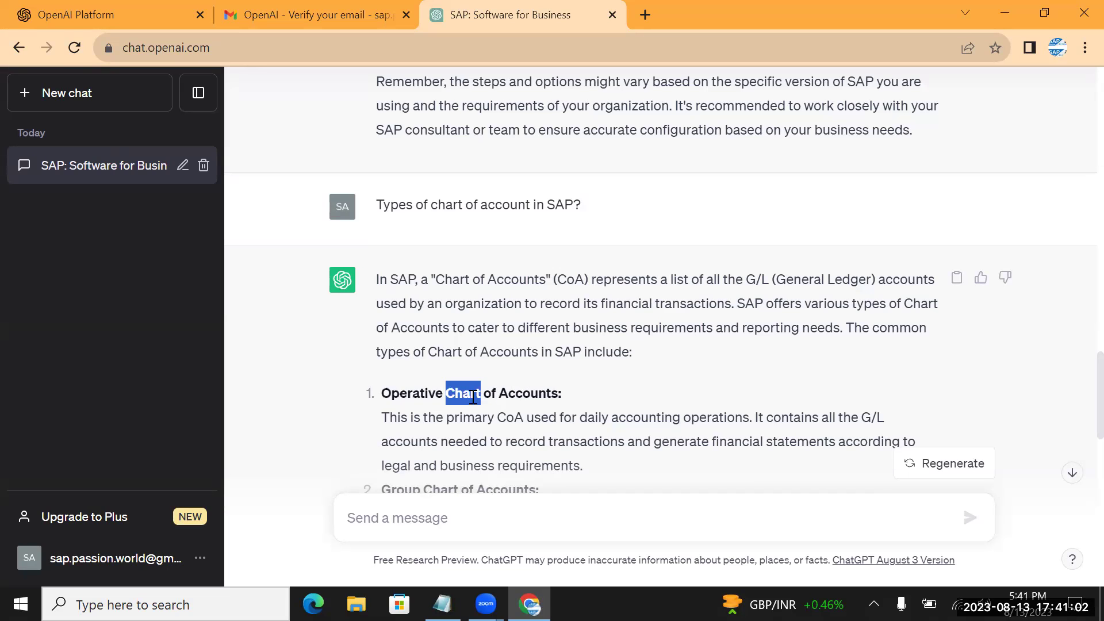
scroll(473, 397, down, 2)
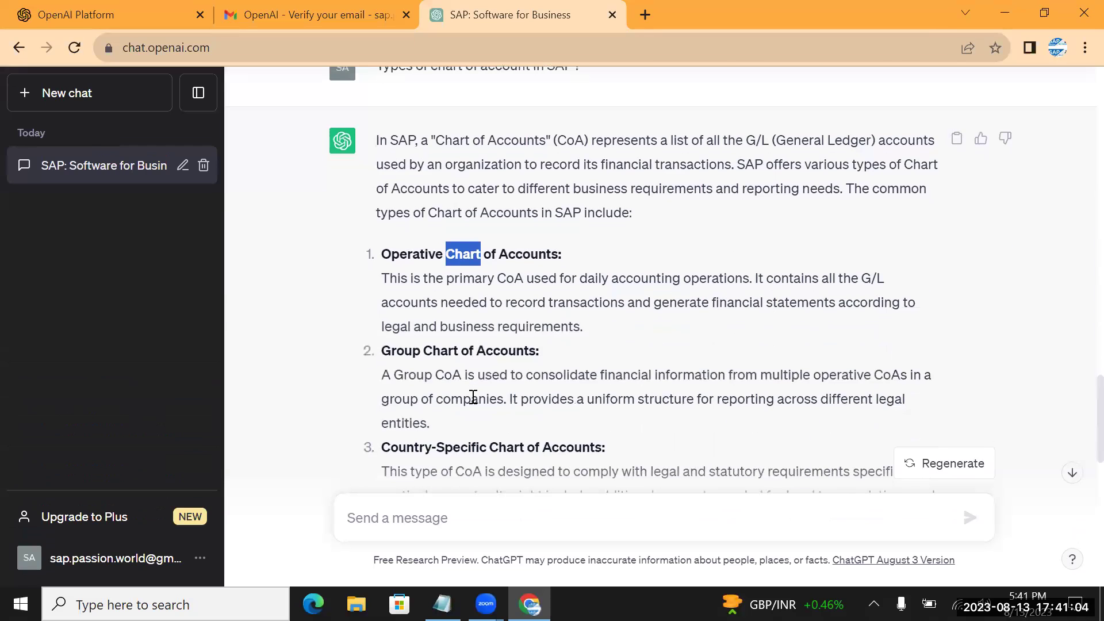
double_click(404, 352)
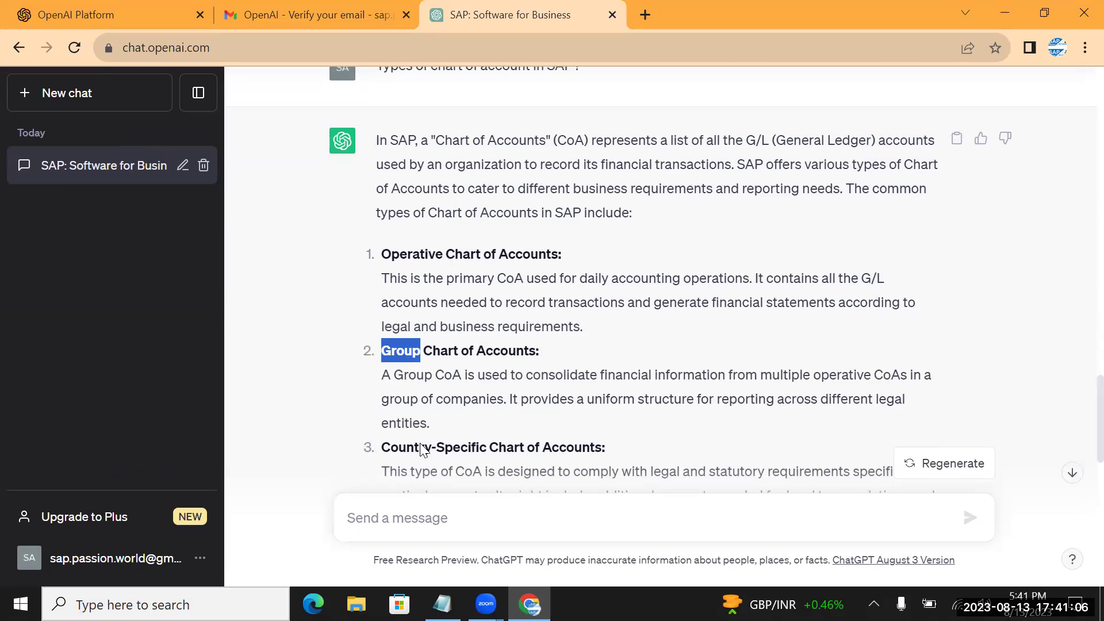
click(424, 451)
scroll(426, 454, down, 2)
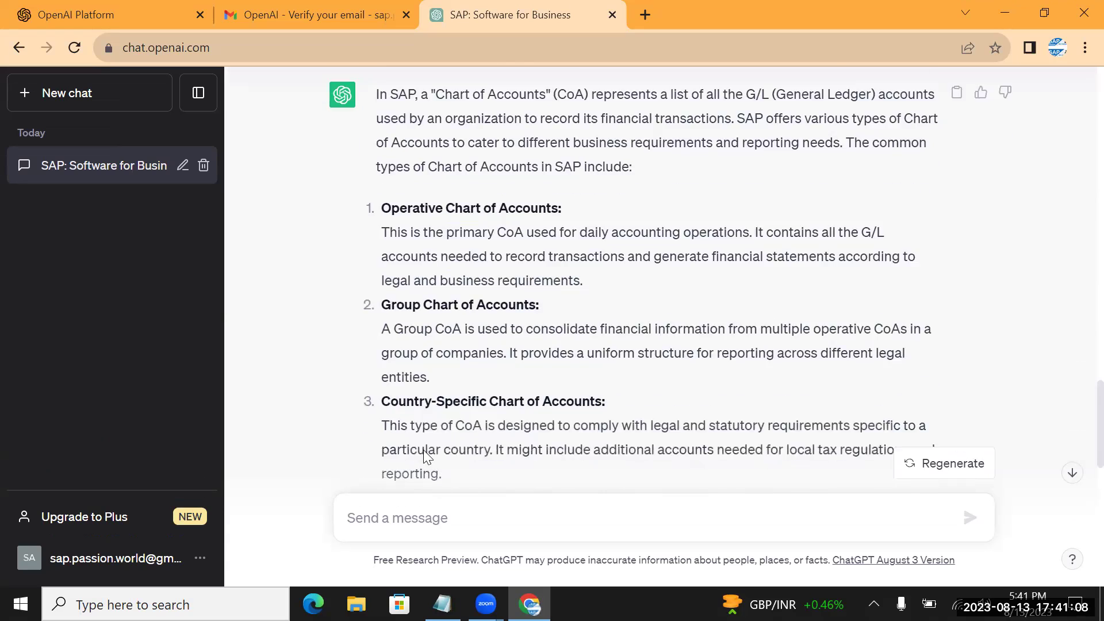
scroll(426, 454, down, 1)
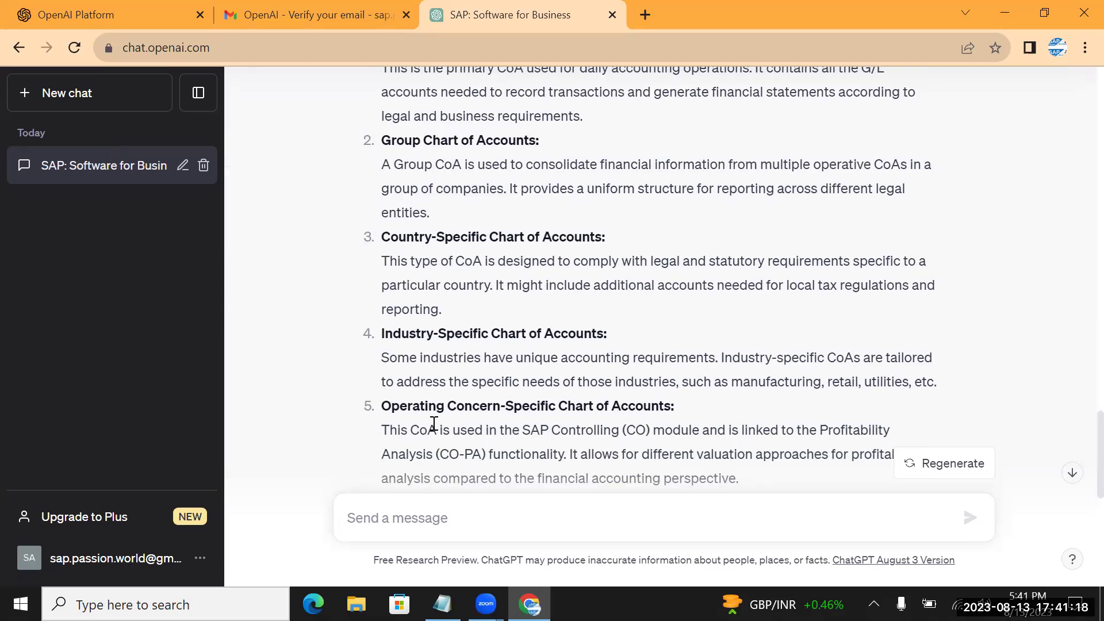
scroll(434, 424, down, 3)
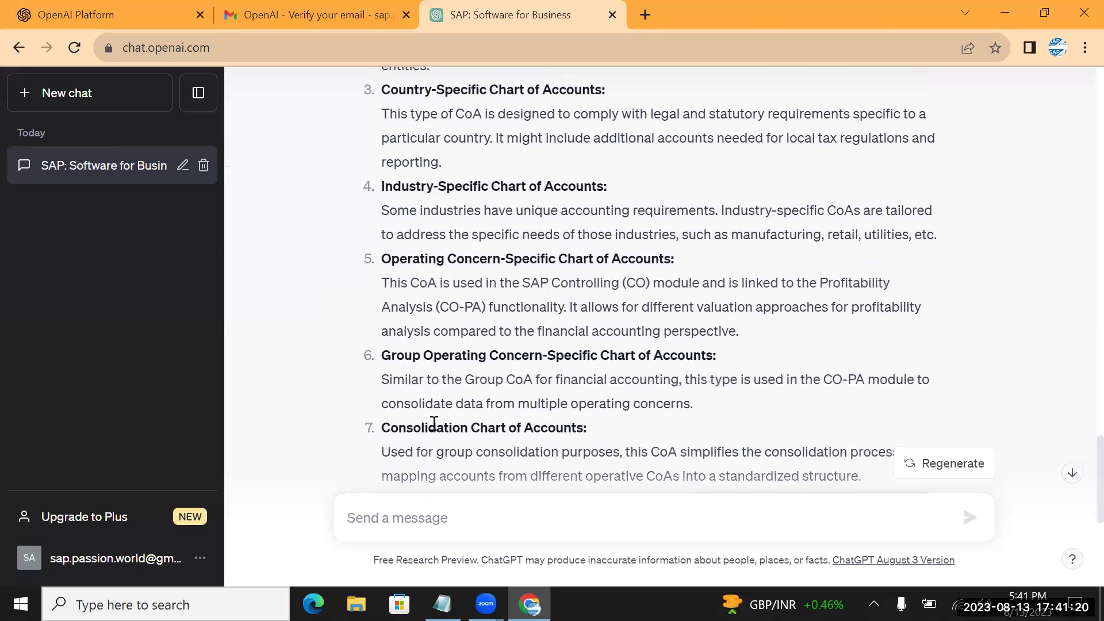
Highlight the Country-Specific Chart of Accounts heading and send the follow-up message "explain more about point 3".
scroll(434, 424, up, 5)
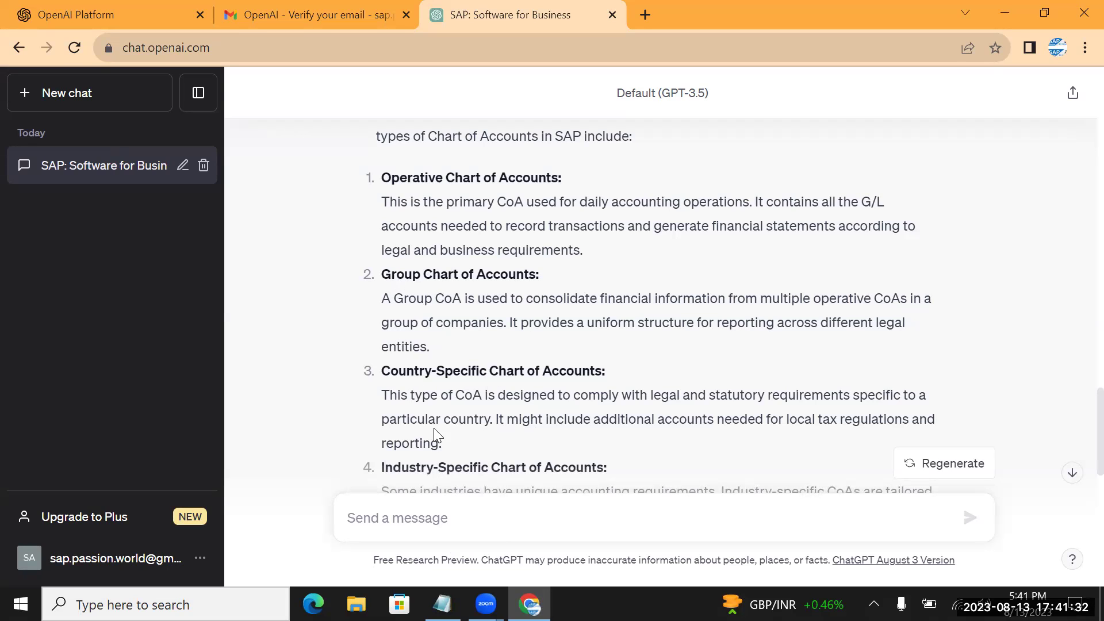
double_click(410, 371)
drag(608, 372, 386, 375)
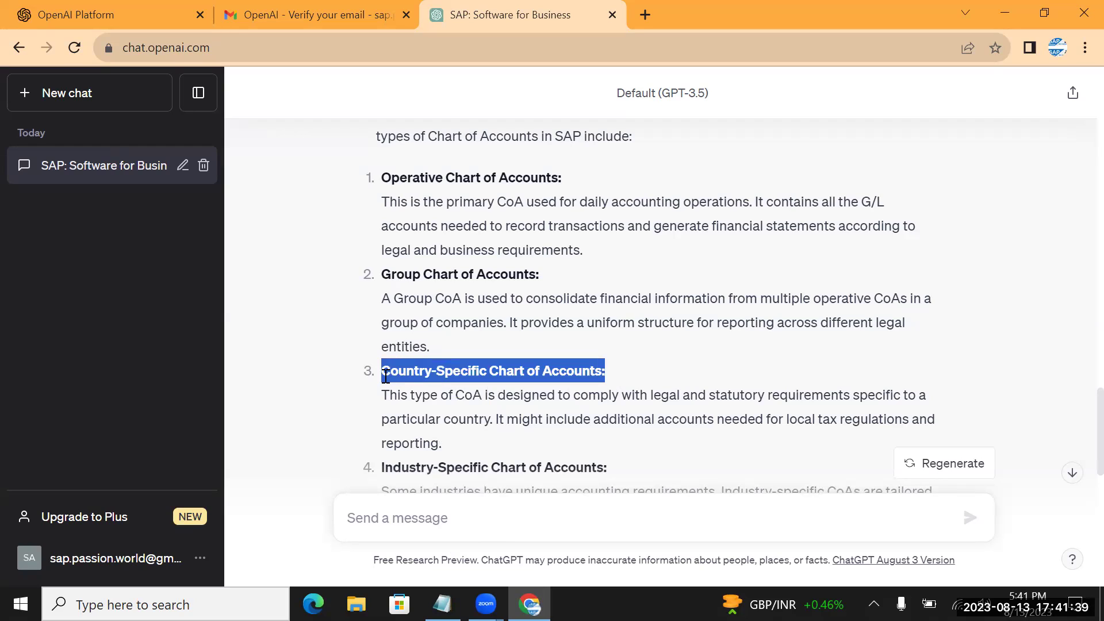
click(434, 515)
text(e)
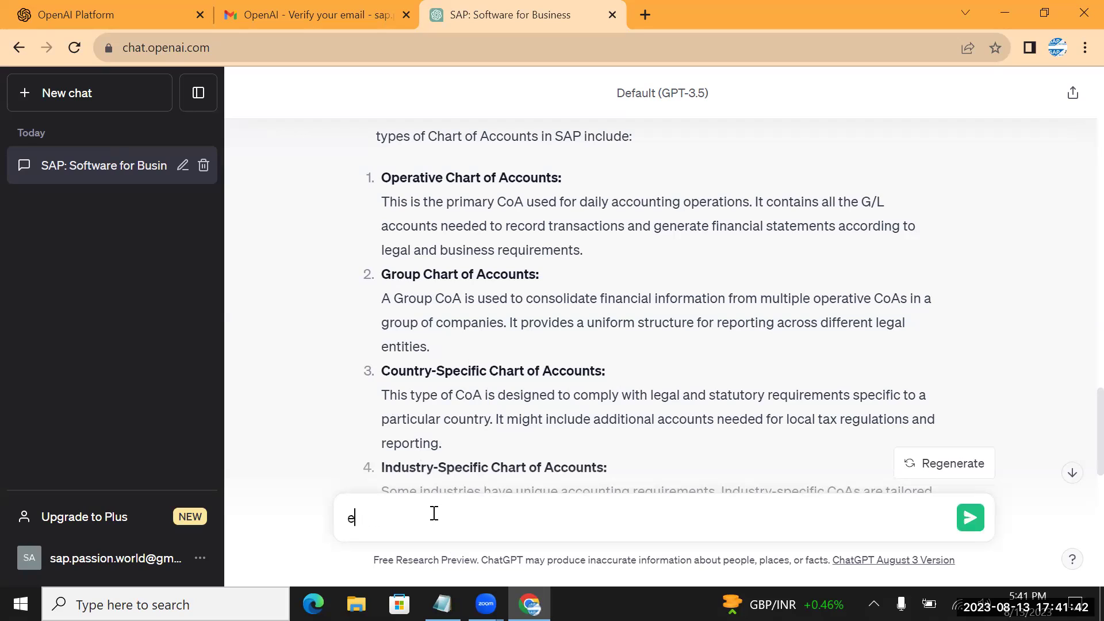
text(xplain more about)
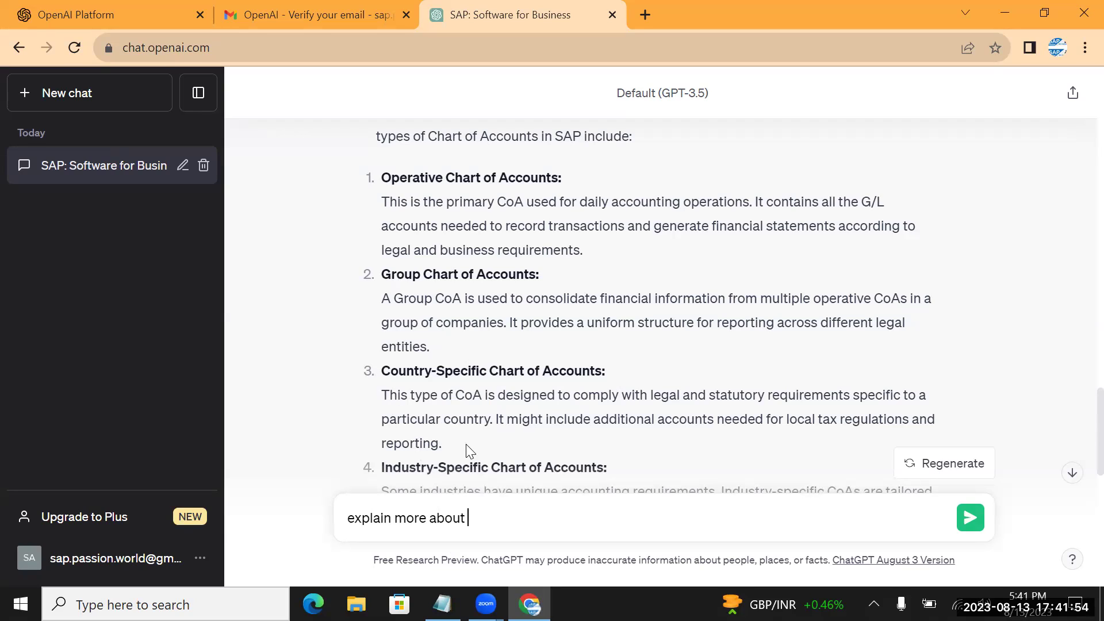
text(point 3)
key(Return)
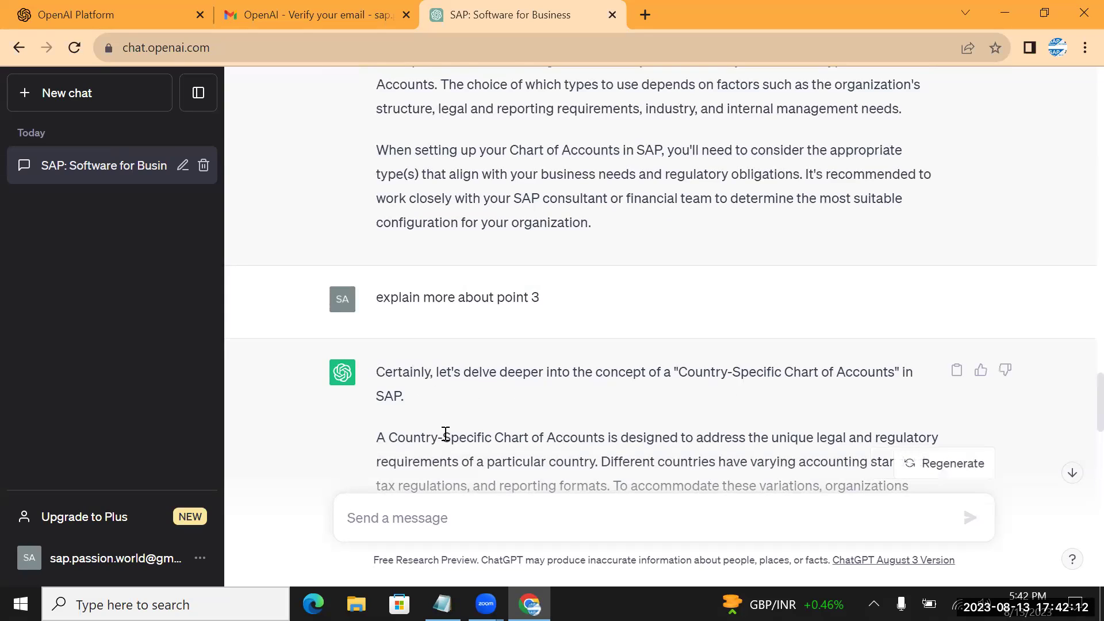
Read the detailed explanation of the Country-Specific Chart of Accounts down to its closing summary.
scroll(446, 434, down, 4)
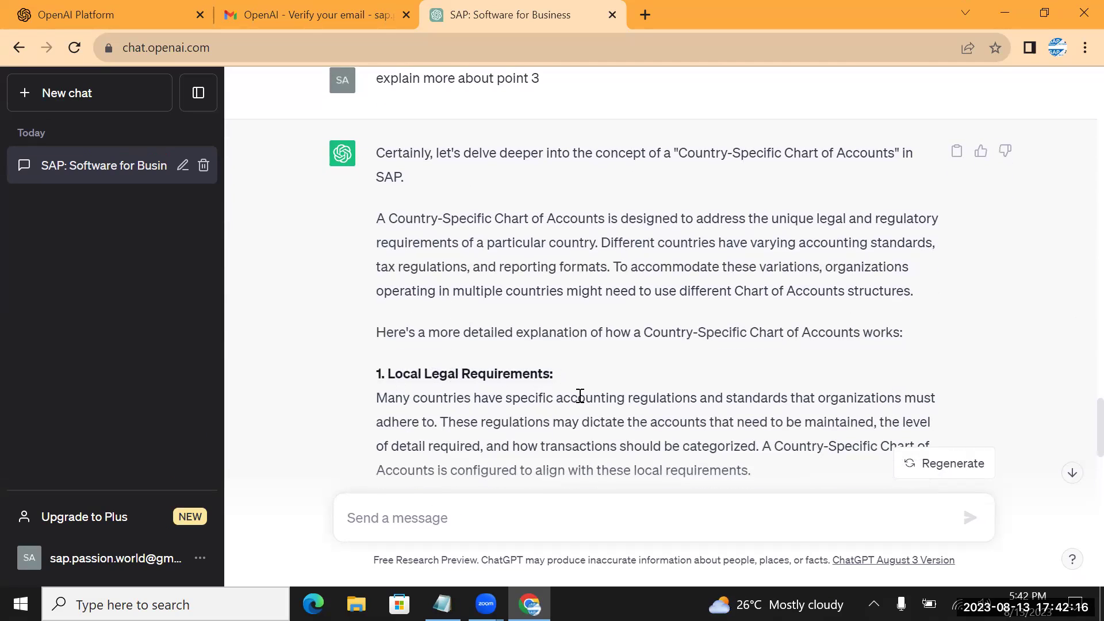
scroll(497, 464, down, 6)
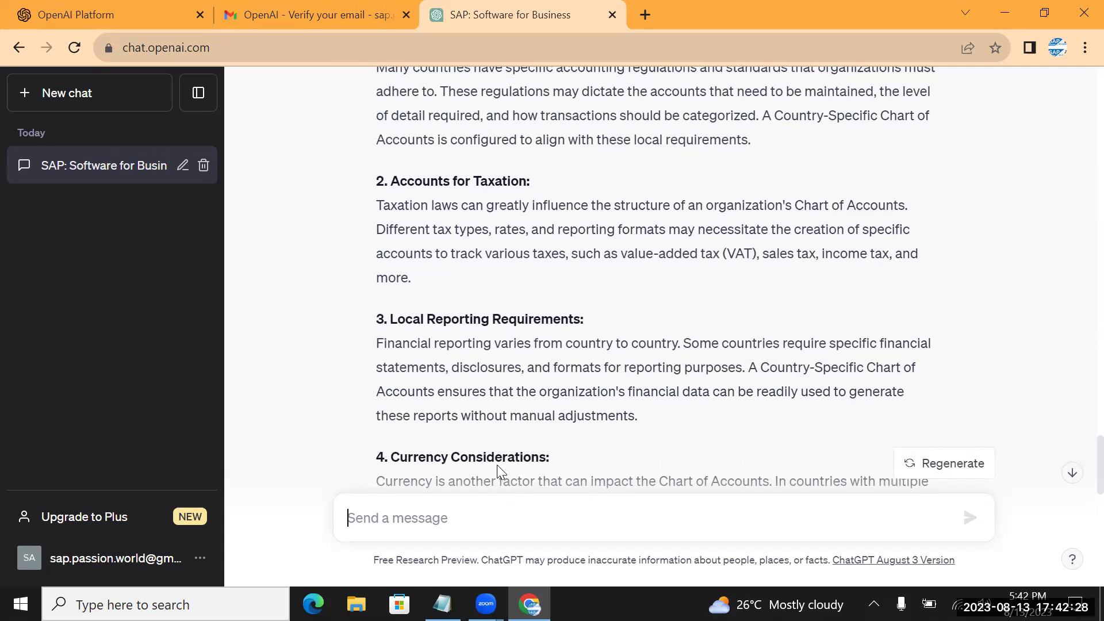
scroll(497, 465, down, 10)
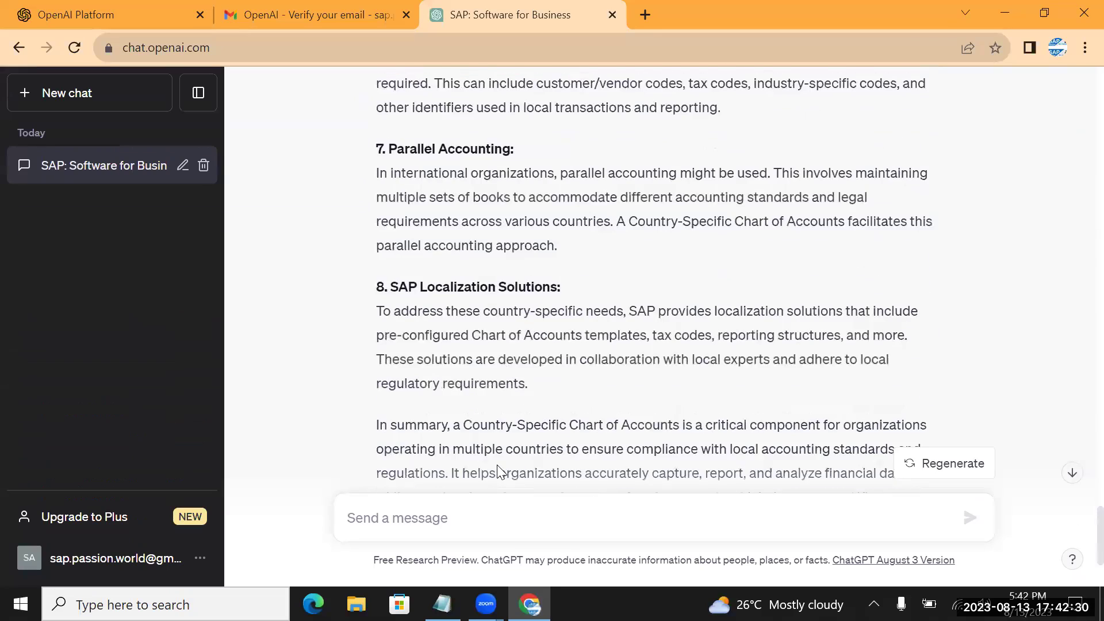
Switch to the Notepad notes and correct "test field" to "text field" in the vendor line item substitution question.
scroll(499, 471, down, 3)
key(alt+Tab)
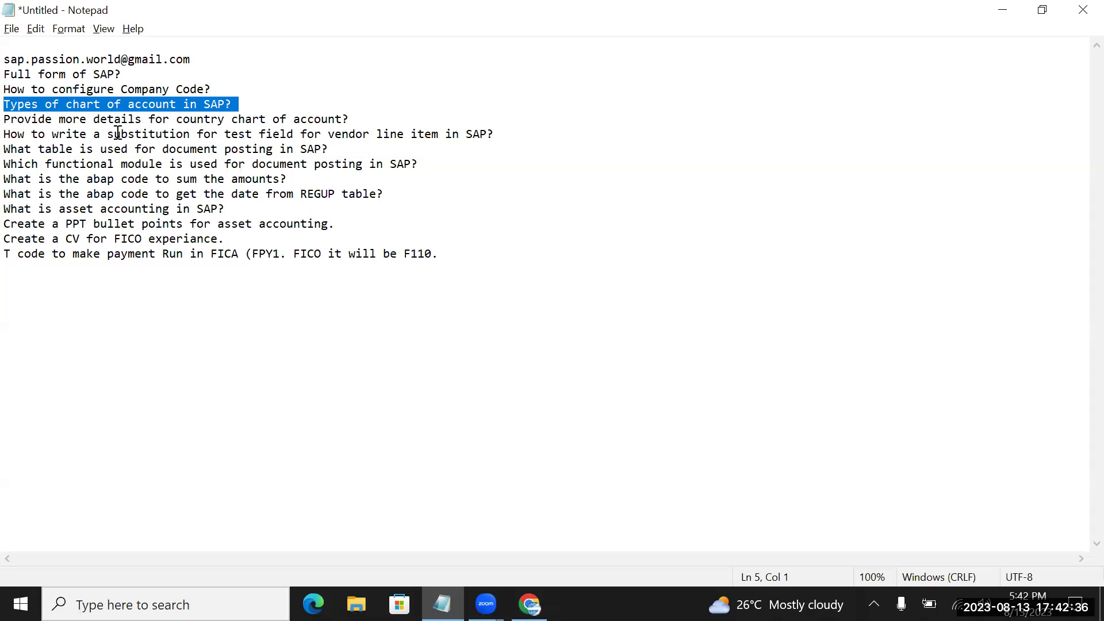
double_click(117, 134)
drag(508, 136, 9, 137)
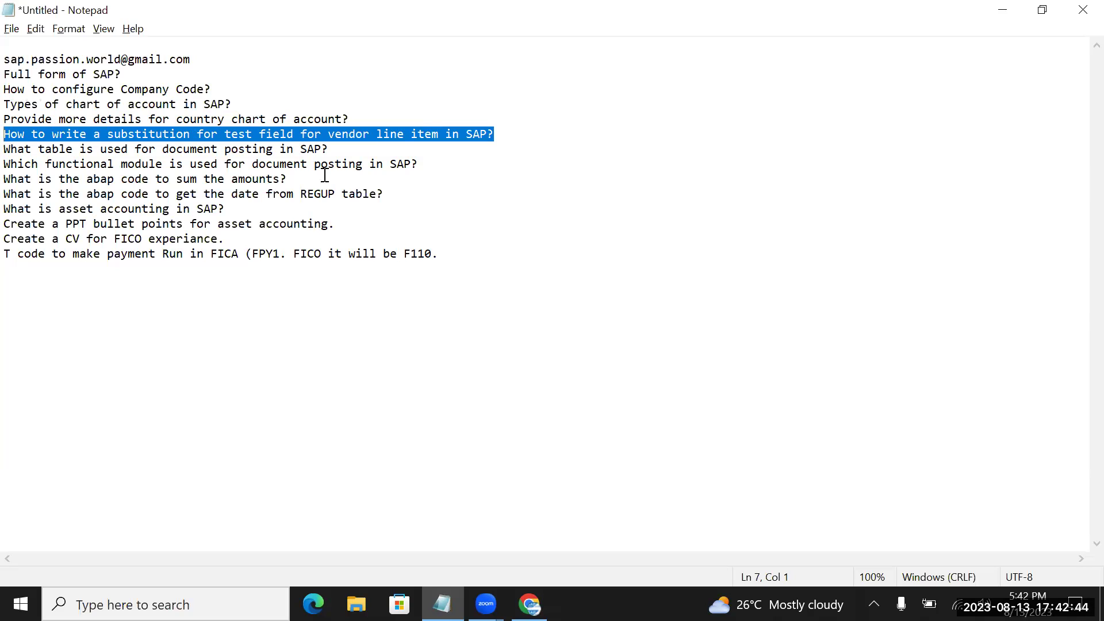
click(252, 139)
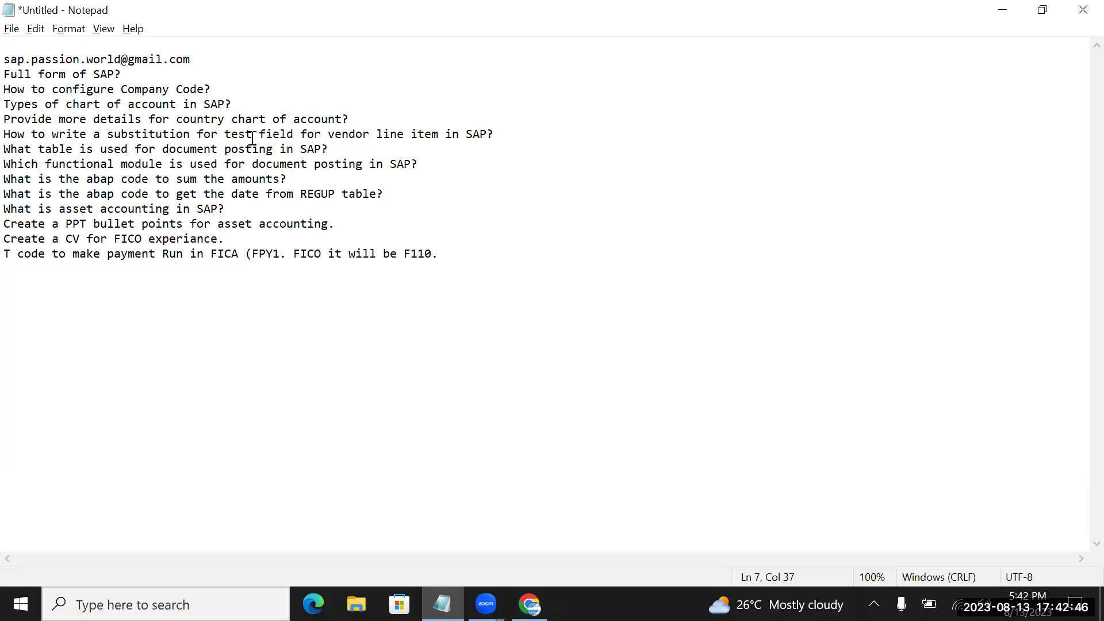
key(BackSpace)
key(BackSpace)
text(xt)
Copy the question "How to write a substitution for text field for vendor line item in SAP?" from Notepad and send it to ChatGPT.
click(500, 133)
drag(501, 134, 10, 138)
key(ctrl+c)
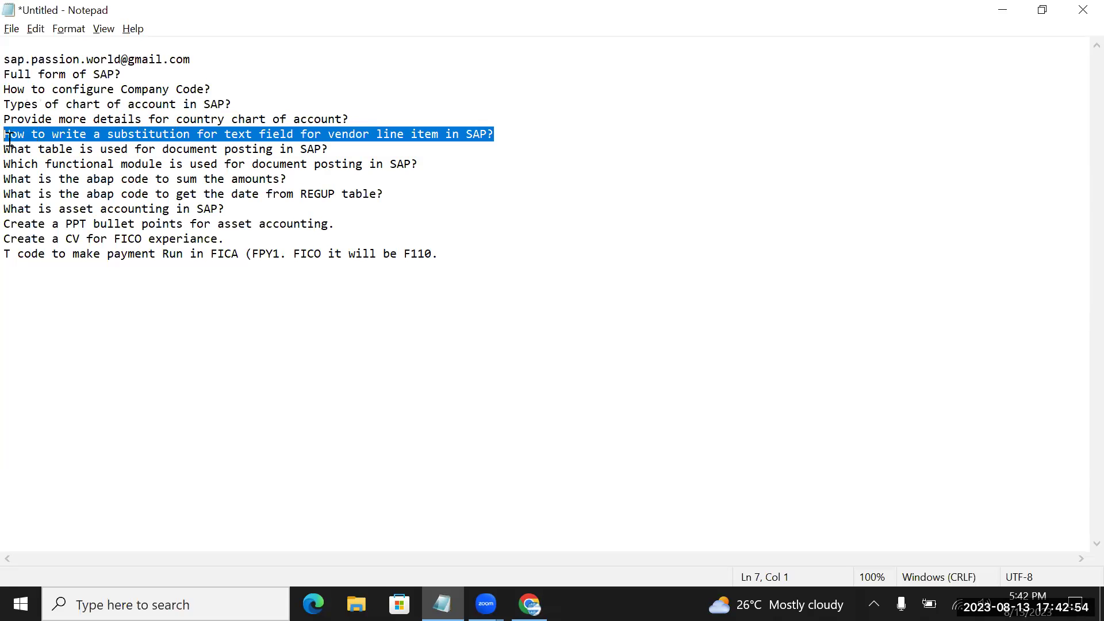
key(alt+Tab)
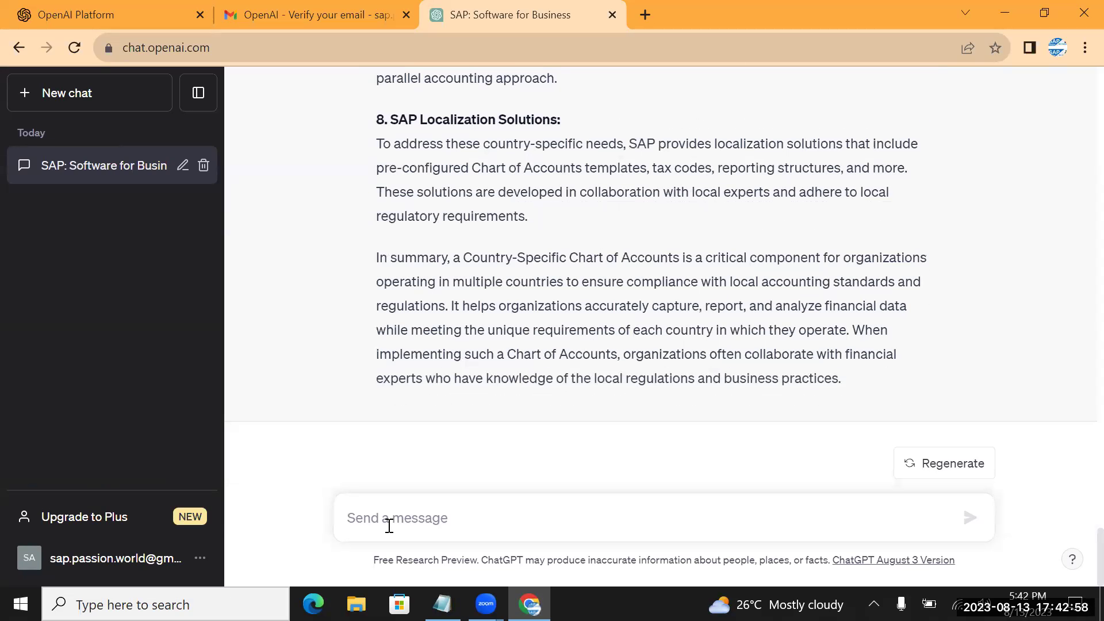
key(ctrl+v)
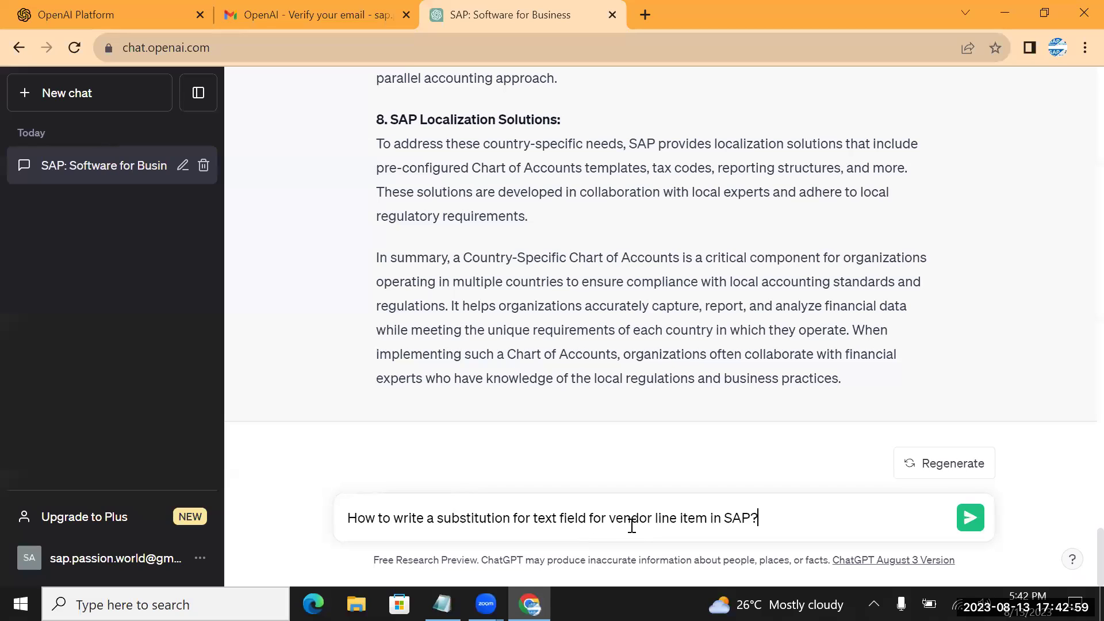
click(969, 517)
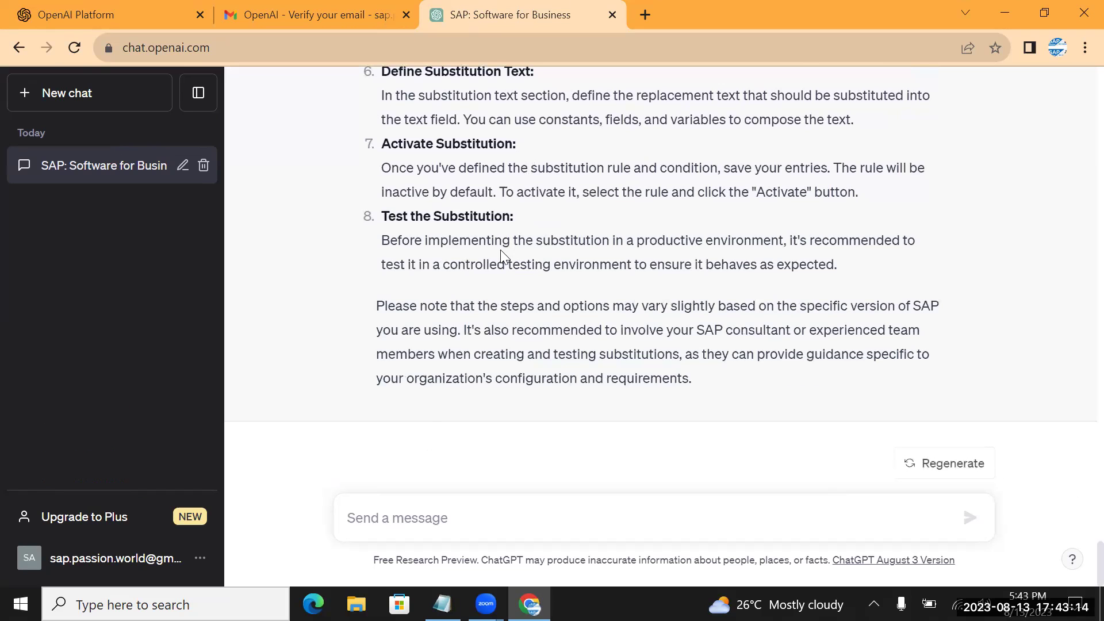
Read the step-by-step substitution guide from the transaction access step through the closing note on testing.
scroll(501, 252, up, 5)
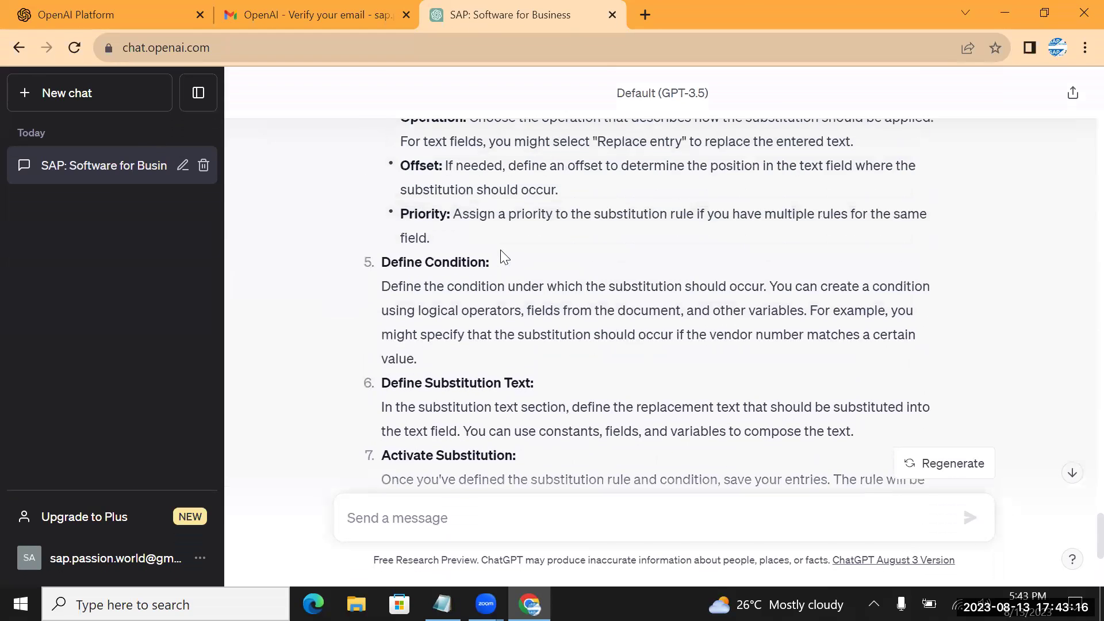
scroll(500, 249, up, 4)
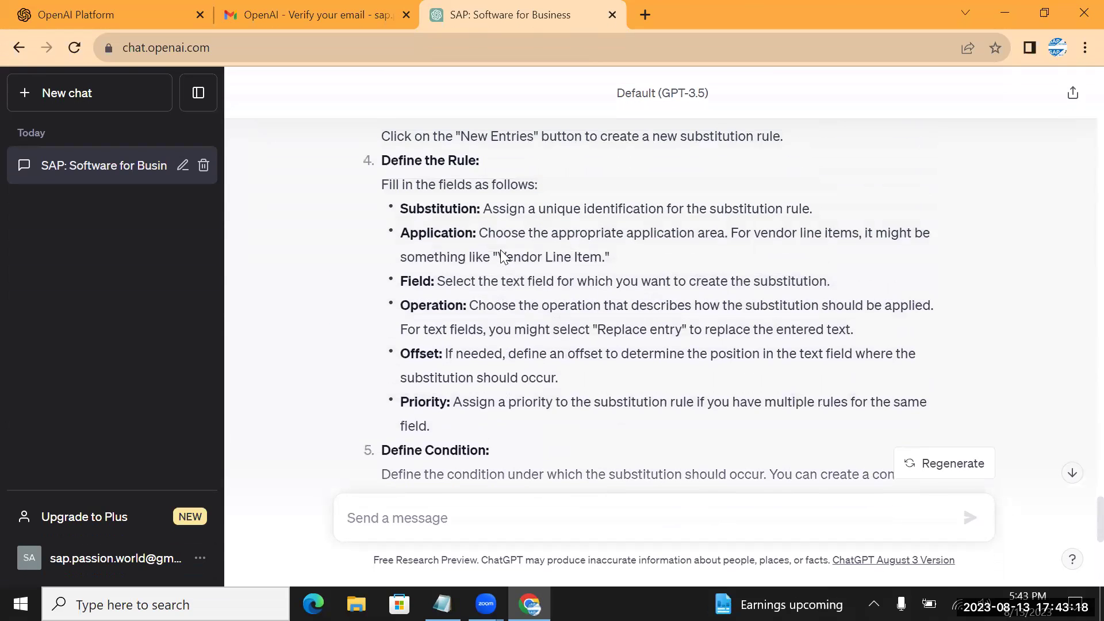
scroll(500, 249, up, 3)
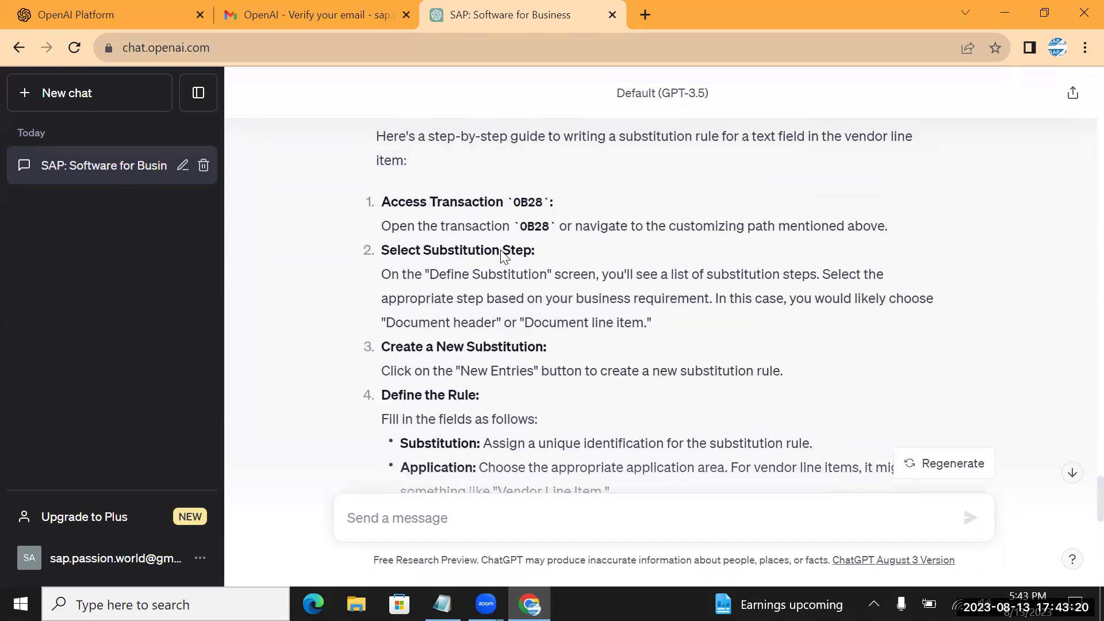
scroll(501, 250, up, 1)
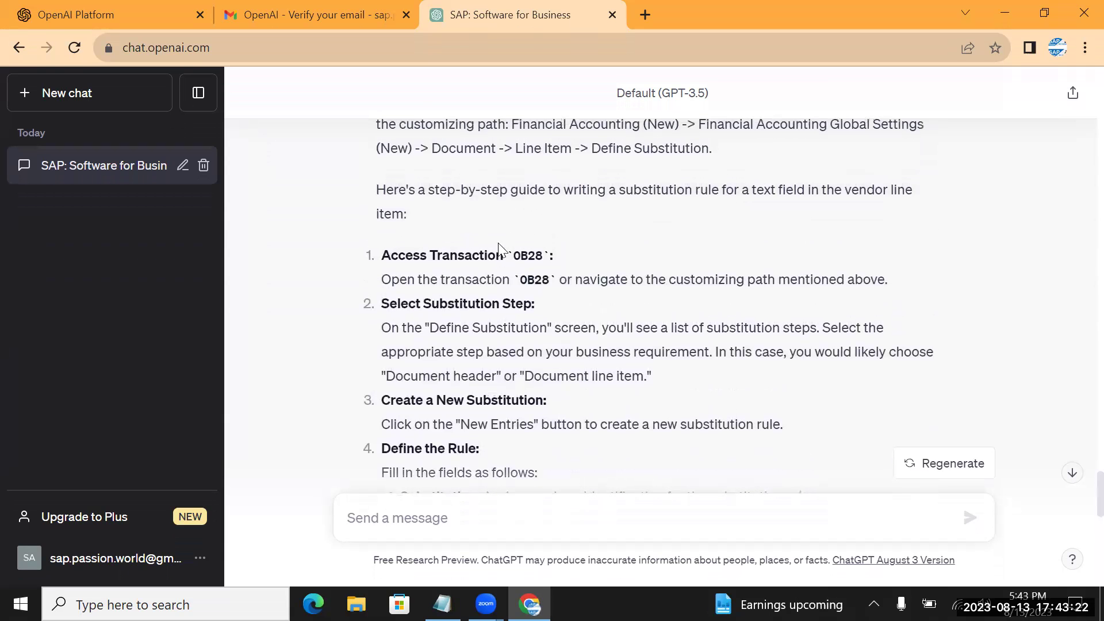
scroll(497, 357, down, 5)
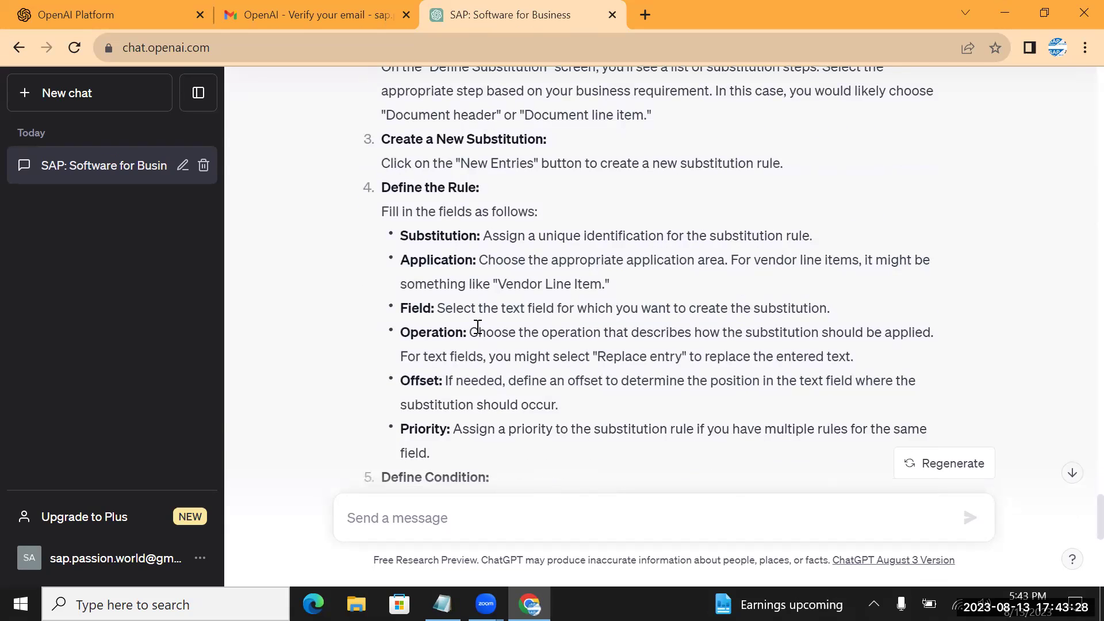
scroll(478, 326, down, 10)
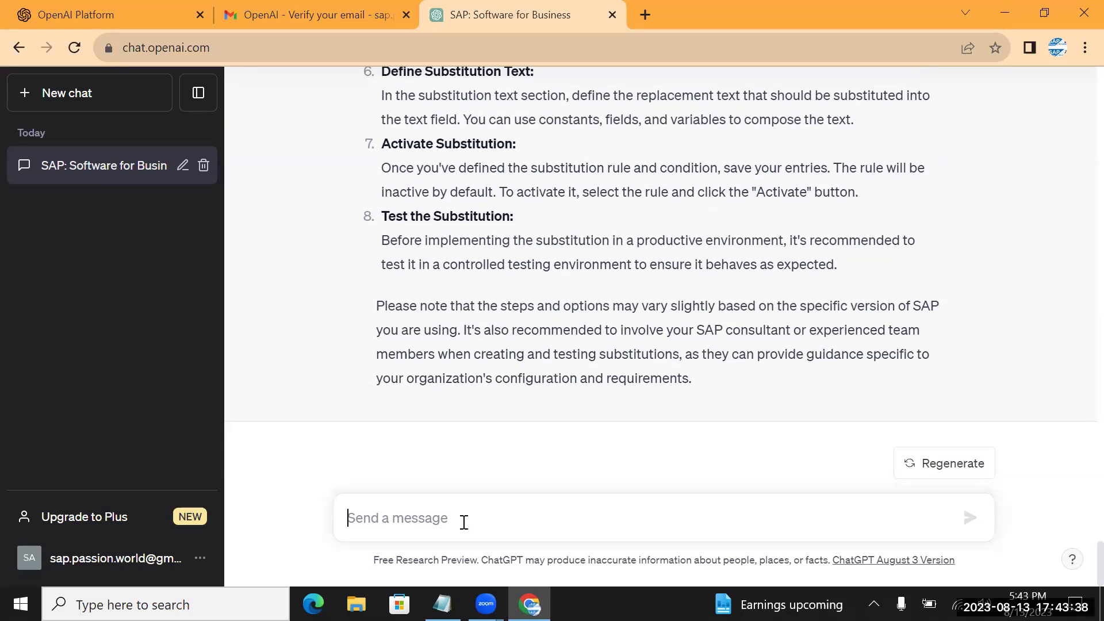
Copy the question "What table is used for document posting in SAP?" from the Notepad notes and send it to ChatGPT.
key(alt+Tab)
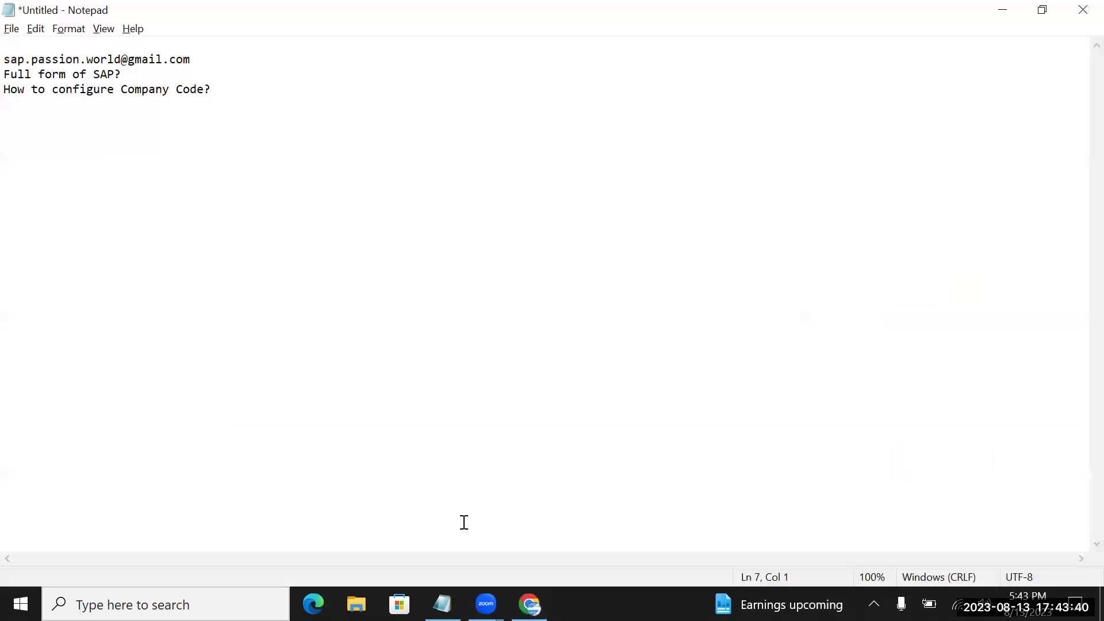
key(shift+Down)
double_click(338, 148)
click(337, 148)
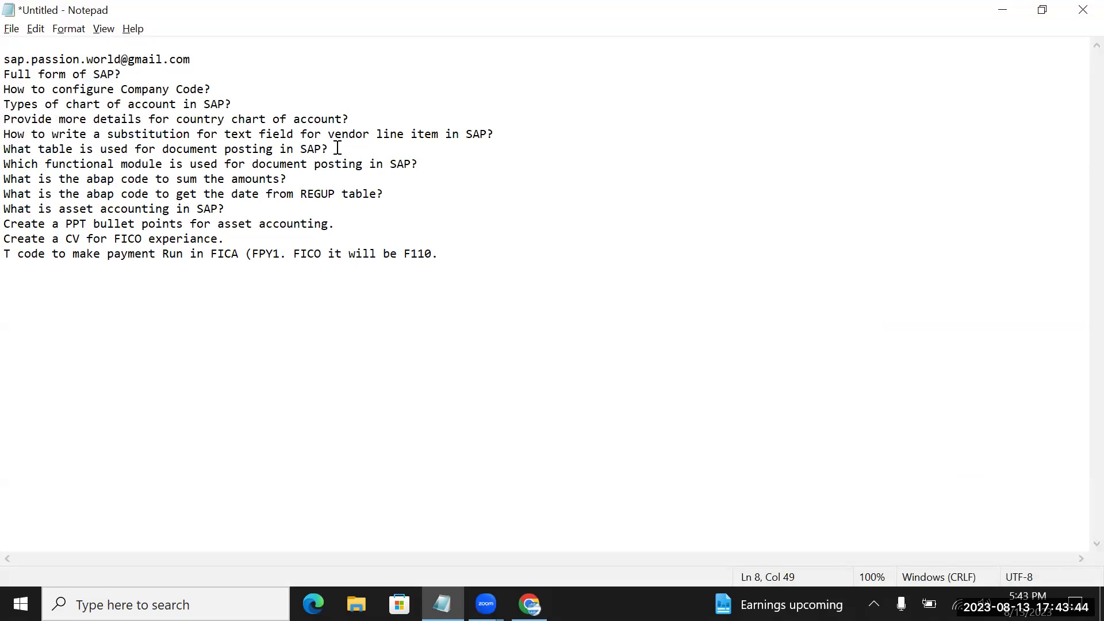
drag(337, 148, 11, 149)
key(ctrl+c)
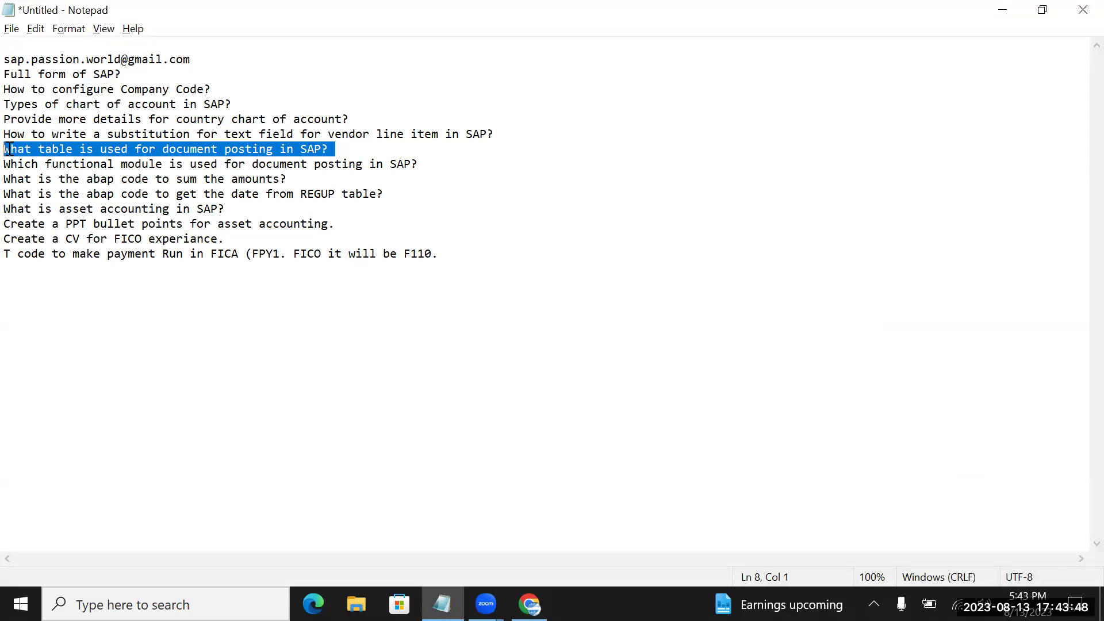
key(alt+Tab)
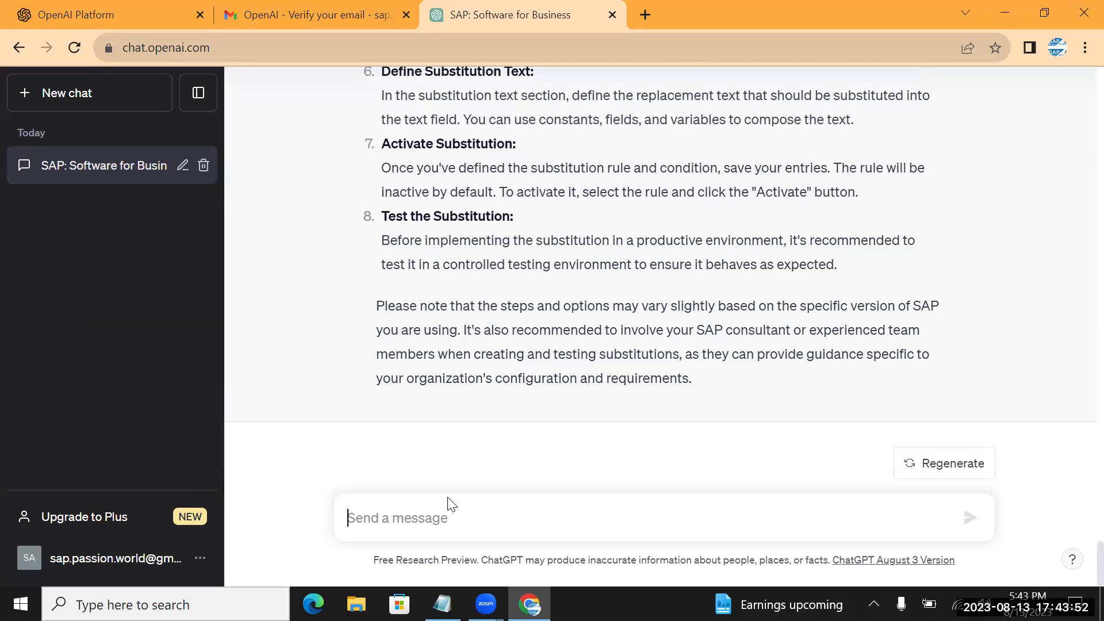
key(ctrl+v)
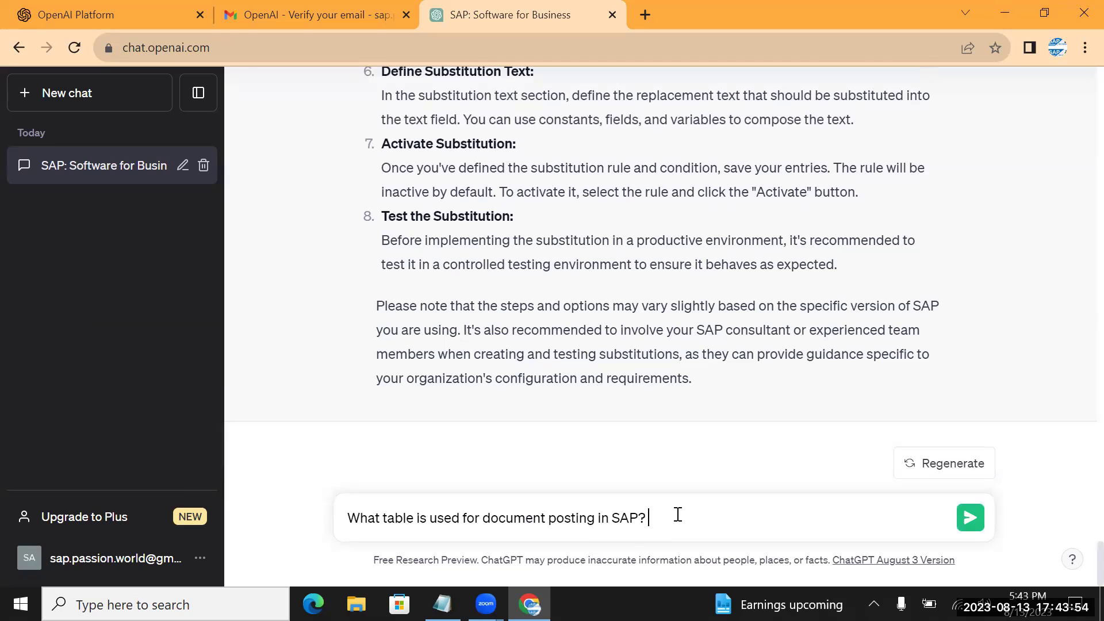
key(Return)
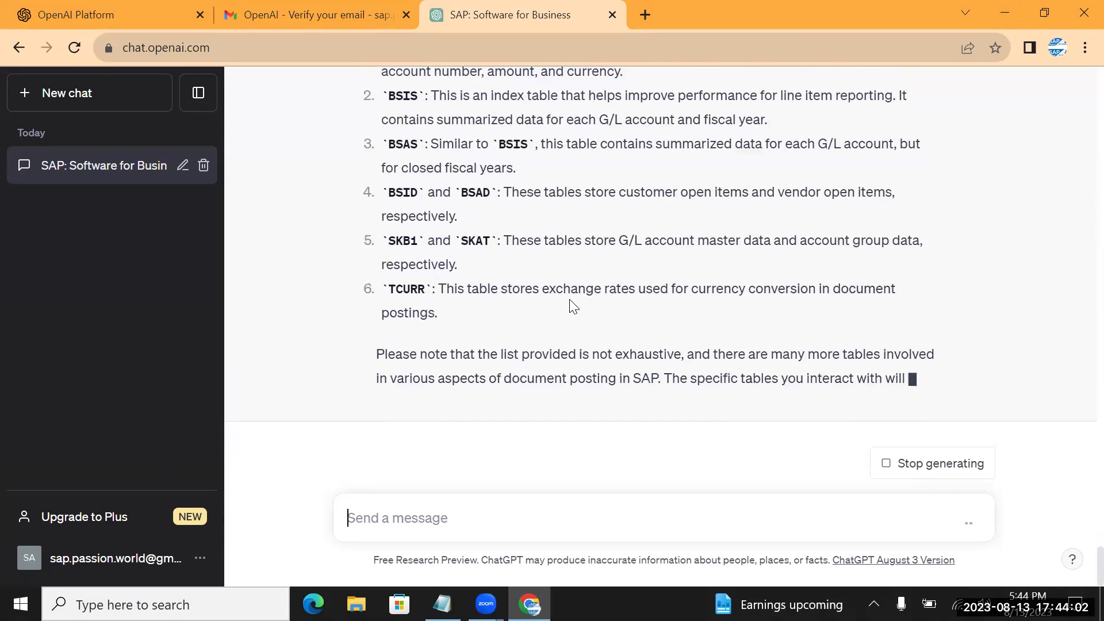
Review the list of document posting tables in the reply, highlighting the names BSEG, SKB1, BSAS and BSIS in turn.
scroll(571, 298, up, 5)
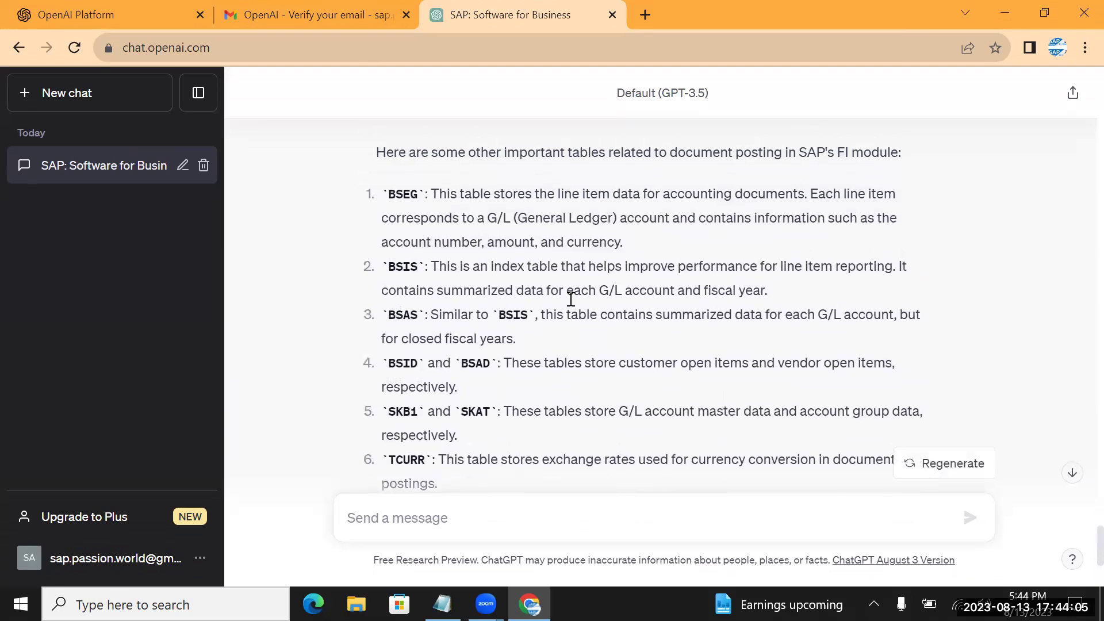
double_click(405, 196)
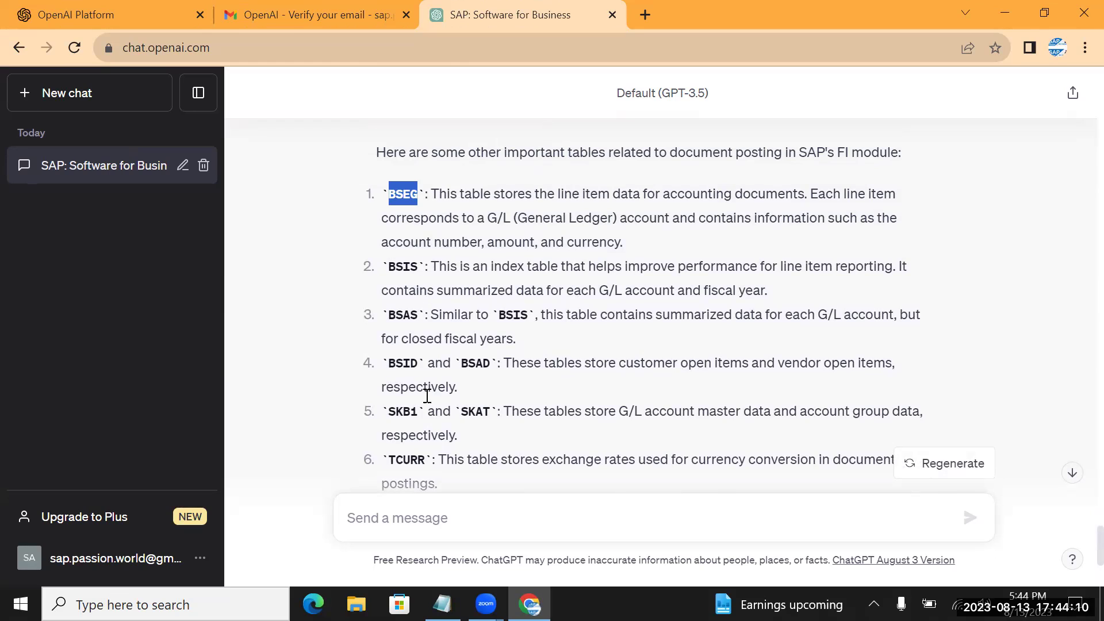
double_click(414, 410)
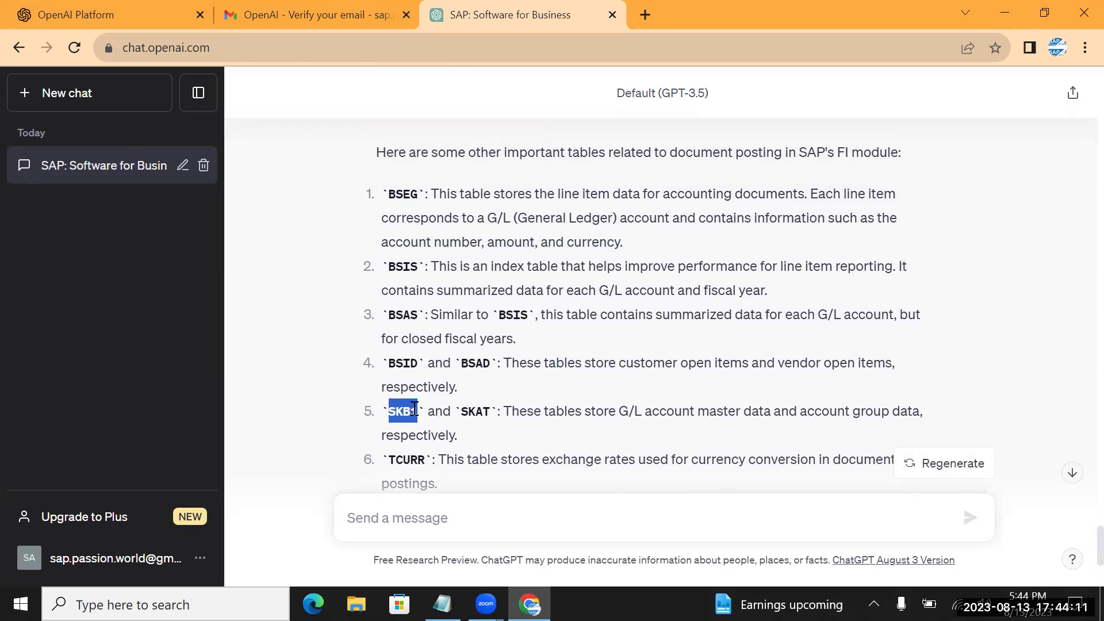
double_click(412, 310)
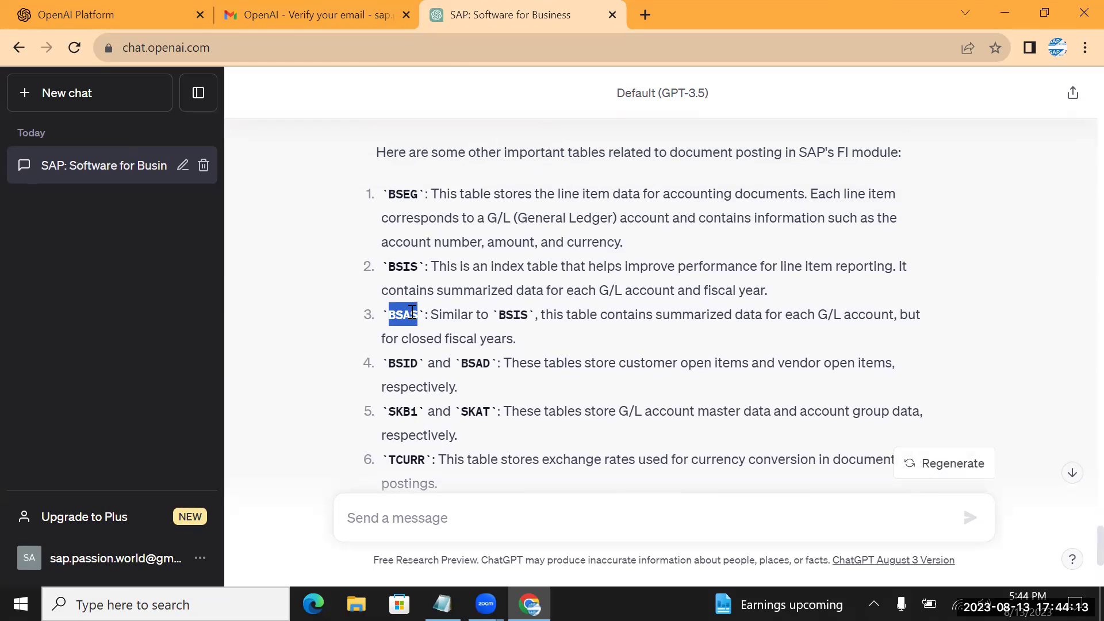
double_click(403, 267)
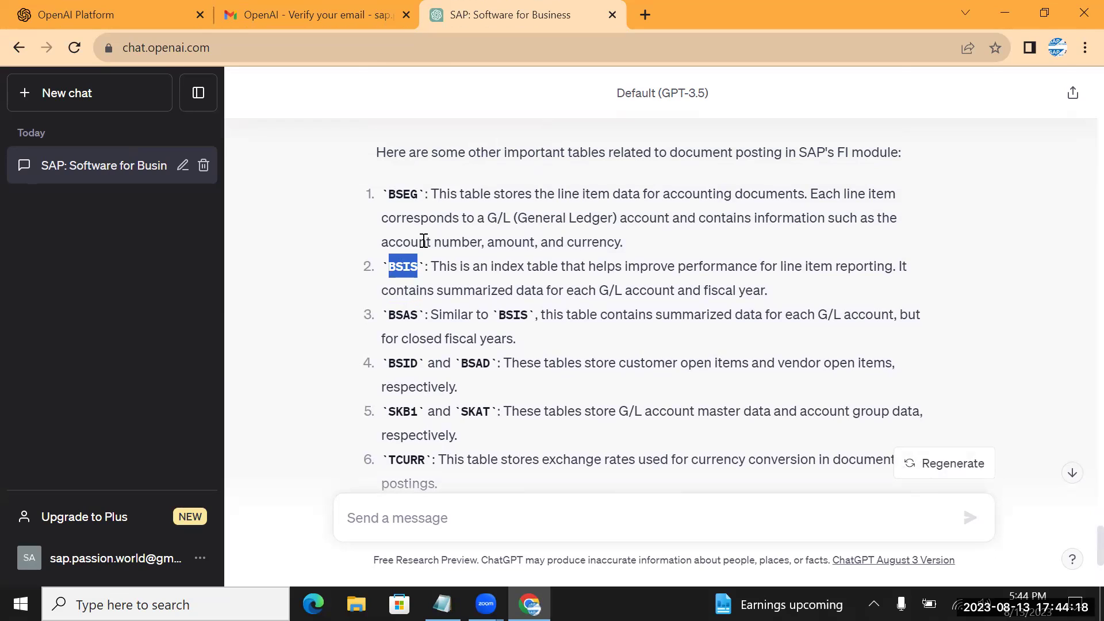
double_click(402, 196)
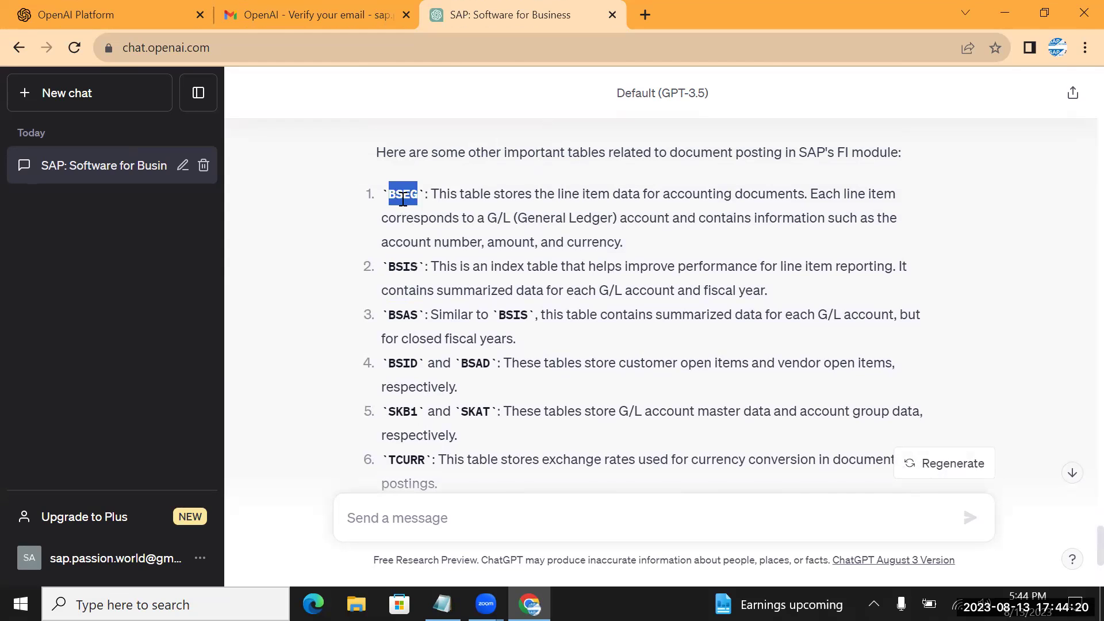
Read the opening paragraphs of the document posting answer and highlight the main table name BKPF.
scroll(402, 200, down, 4)
scroll(402, 200, up, 2)
scroll(402, 200, down, 3)
scroll(402, 199, up, 6)
scroll(403, 200, up, 6)
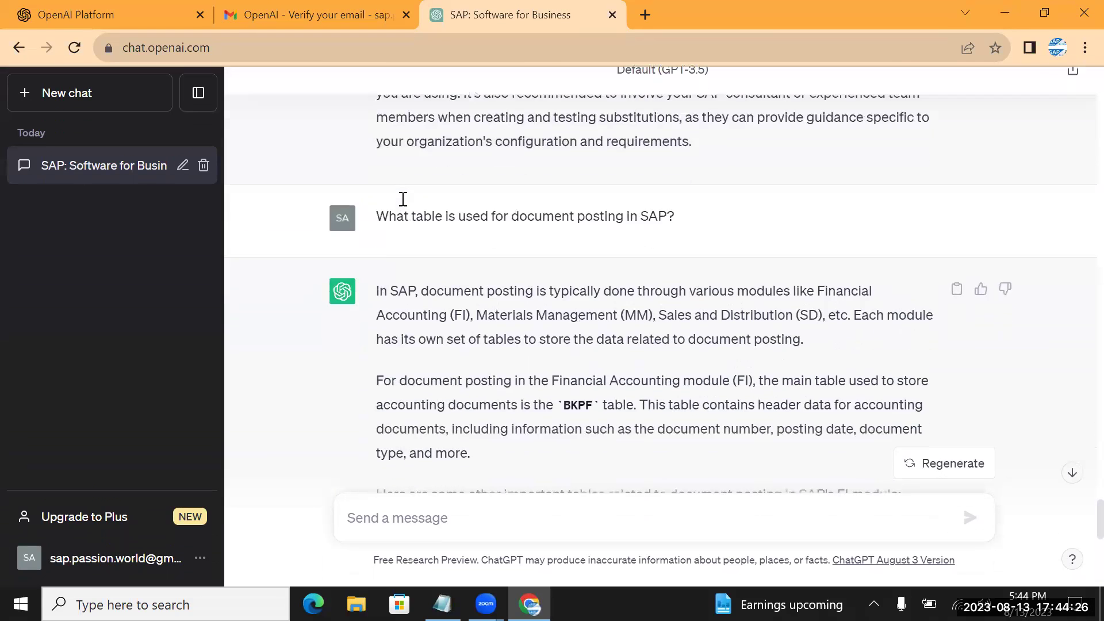
scroll(403, 200, down, 1)
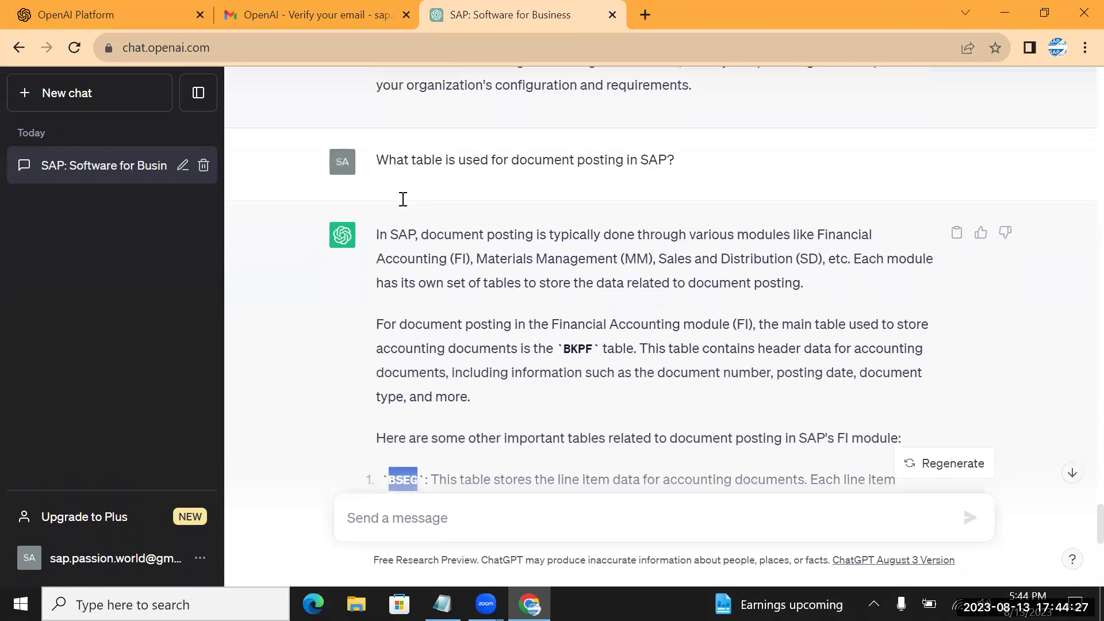
double_click(576, 349)
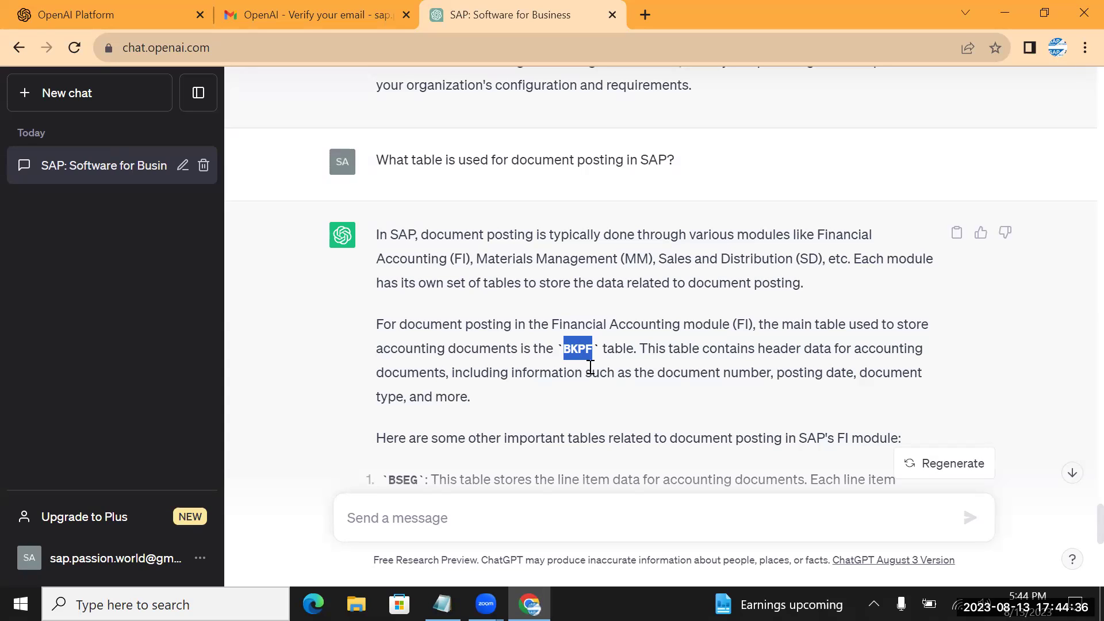
Copy the question "Which functional module is used for document posting in SAP?" from the Notepad notes and send it to ChatGPT.
key(alt+Tab)
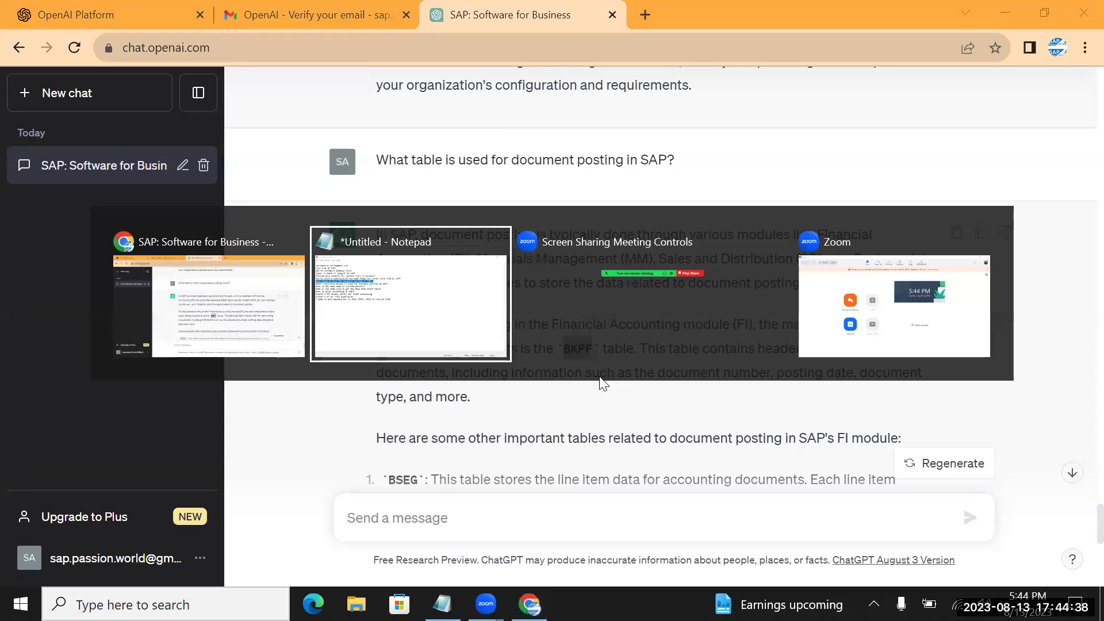
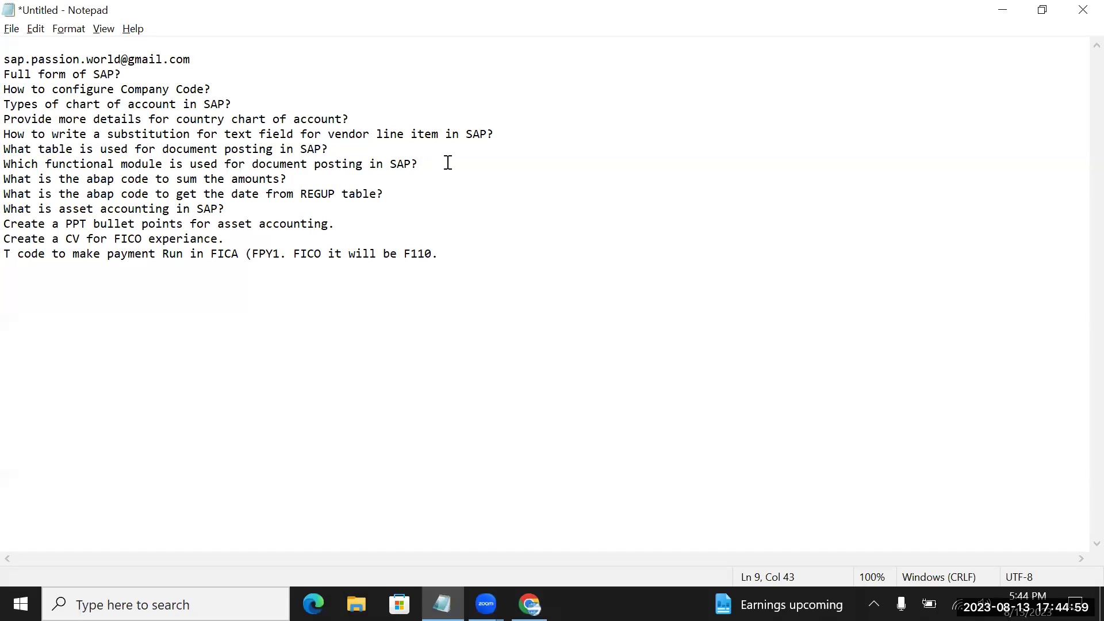
click(371, 164)
shift+click(323, 148)
click(432, 165)
key(shift+Down)
key(ctrl+c)
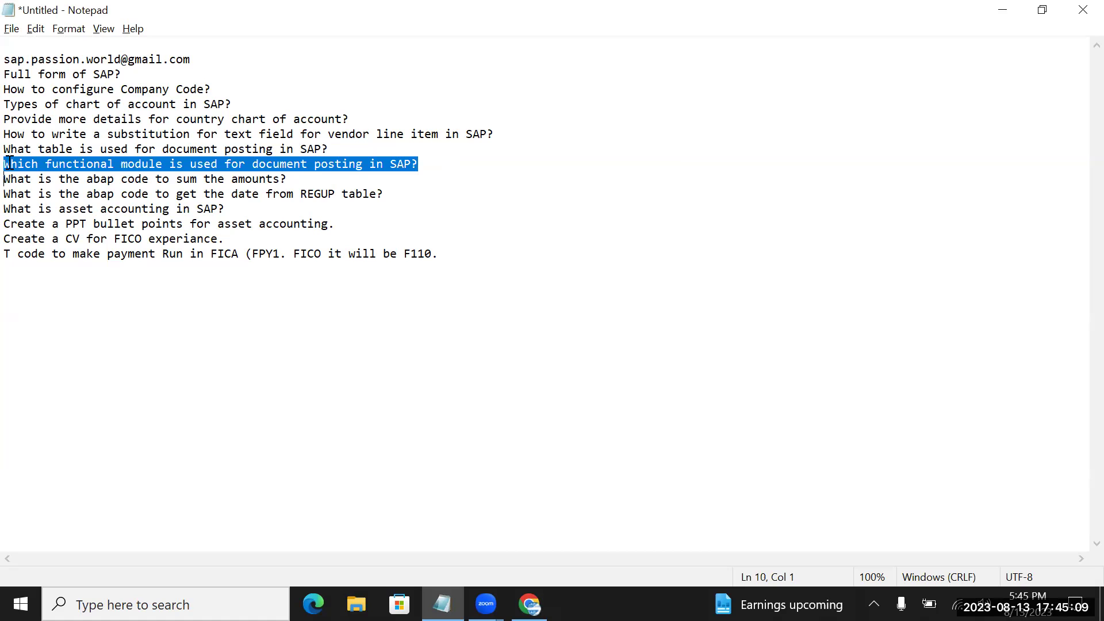
key(alt+Tab)
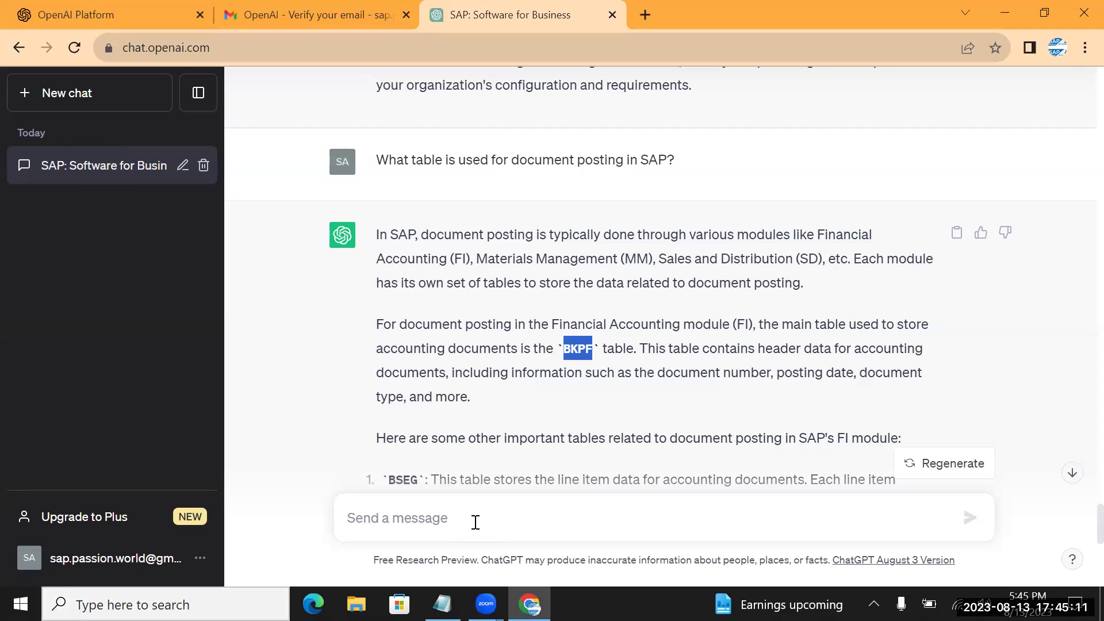
click(475, 522)
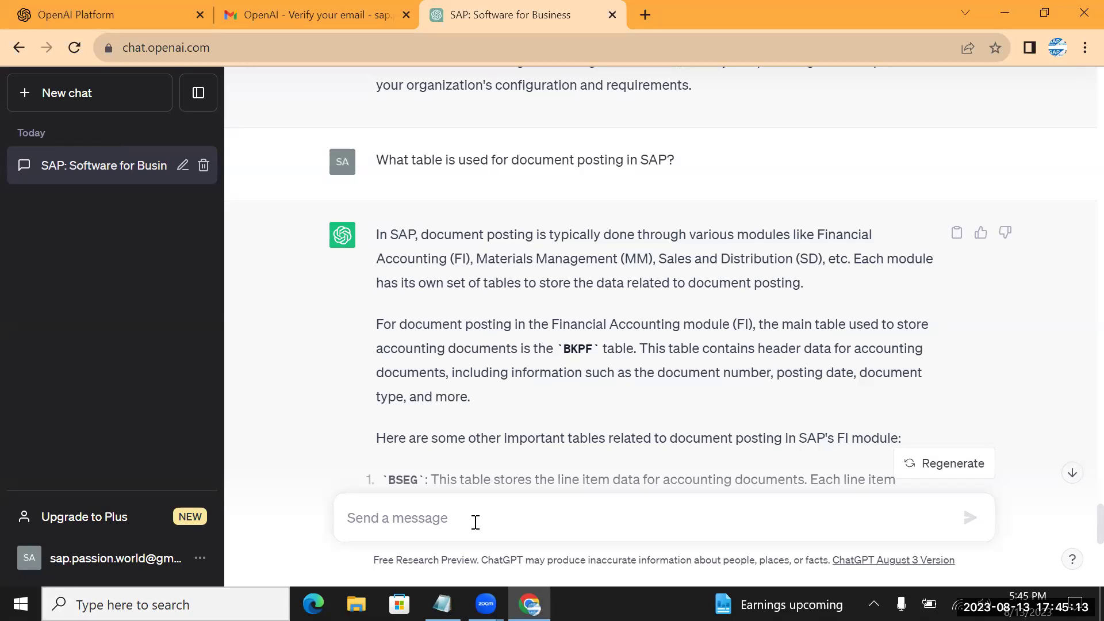
key(ctrl+v)
key(BackSpace)
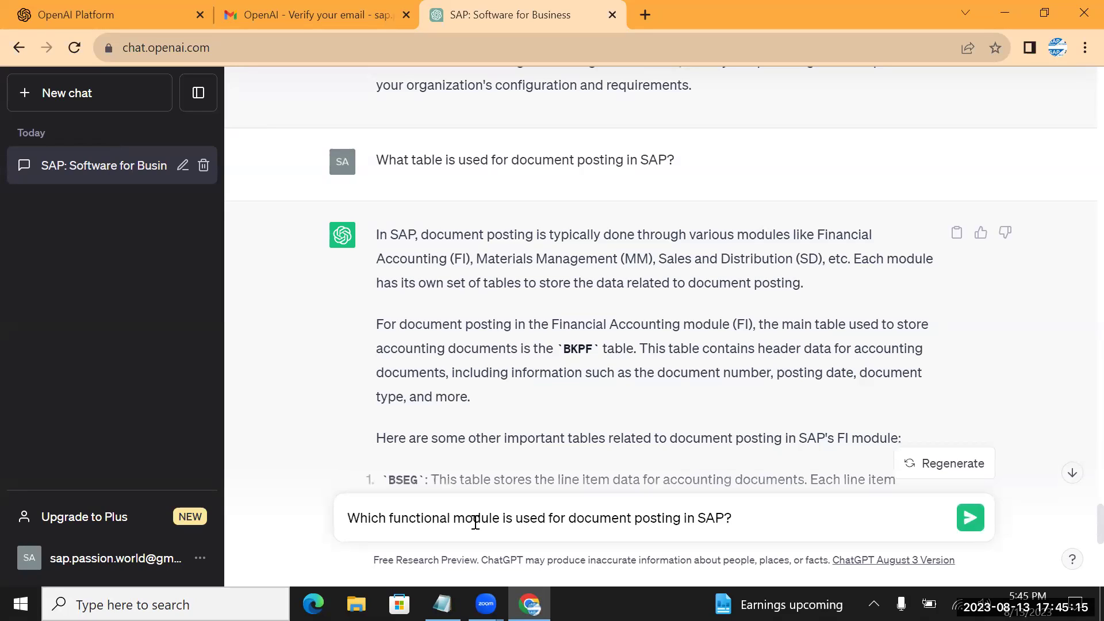
key(Return)
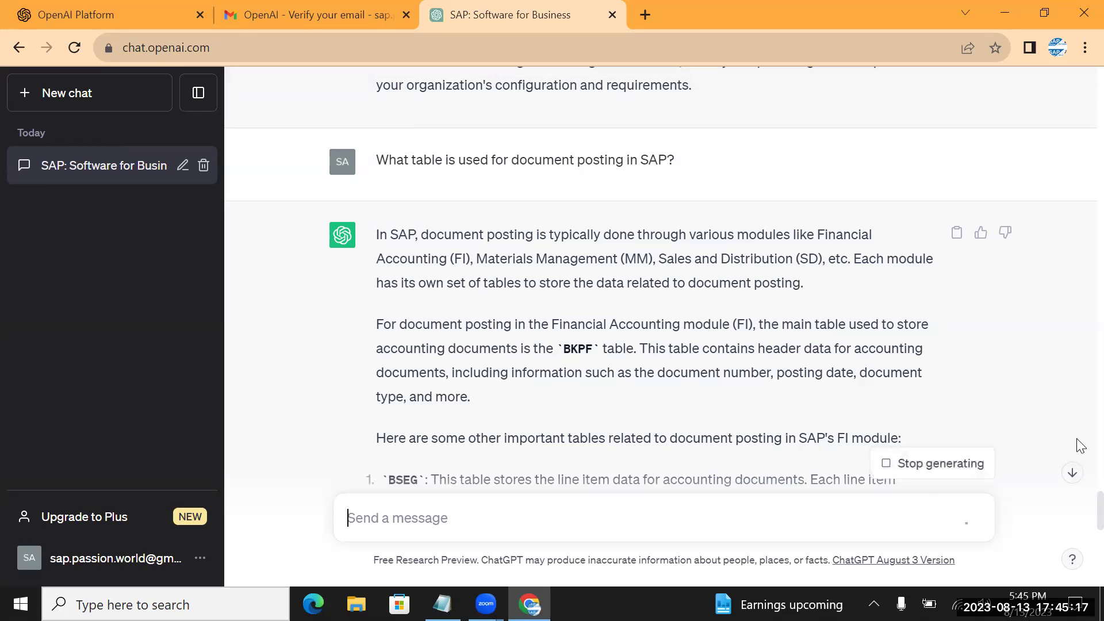
Read through the answer on functional modules for document posting, from its introduction to the closing note on transaction codes.
click(1073, 473)
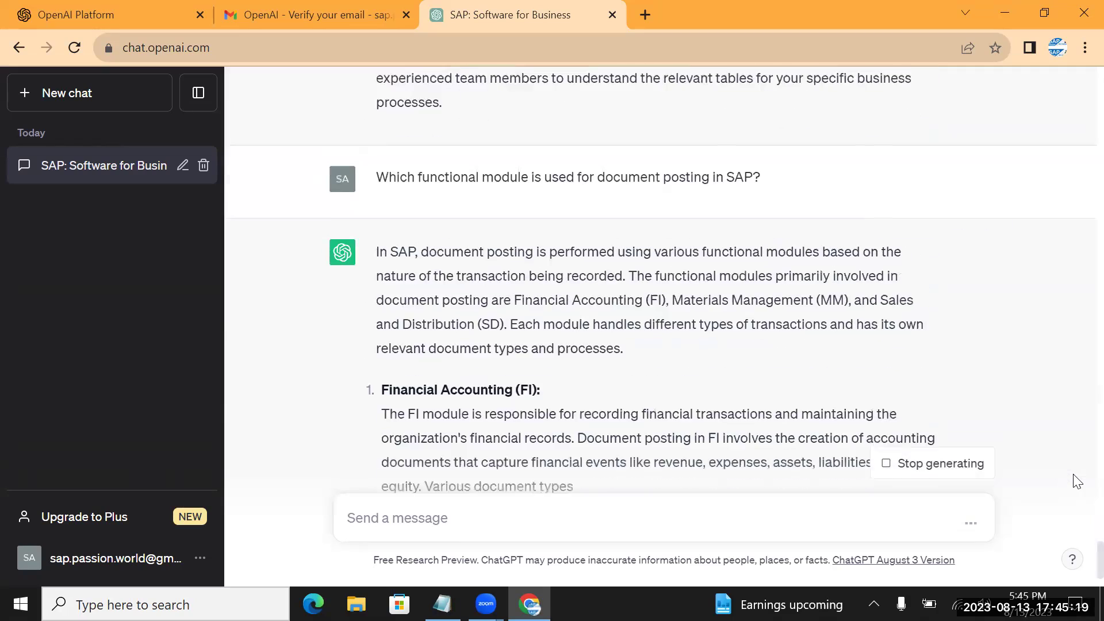
scroll(1075, 480, up, 4)
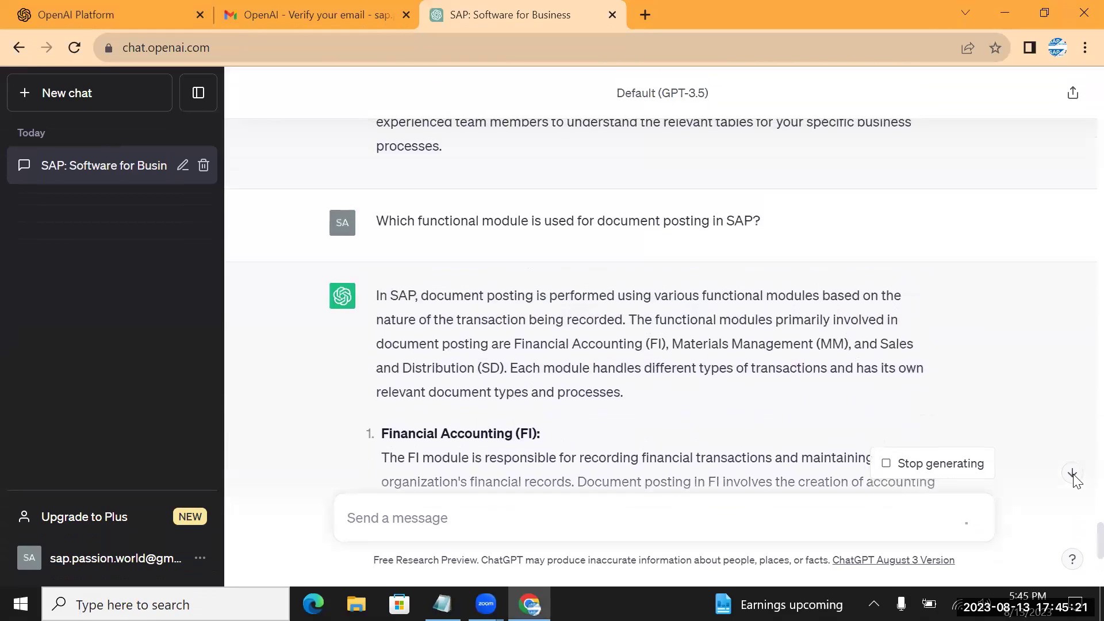
scroll(1076, 480, down, 4)
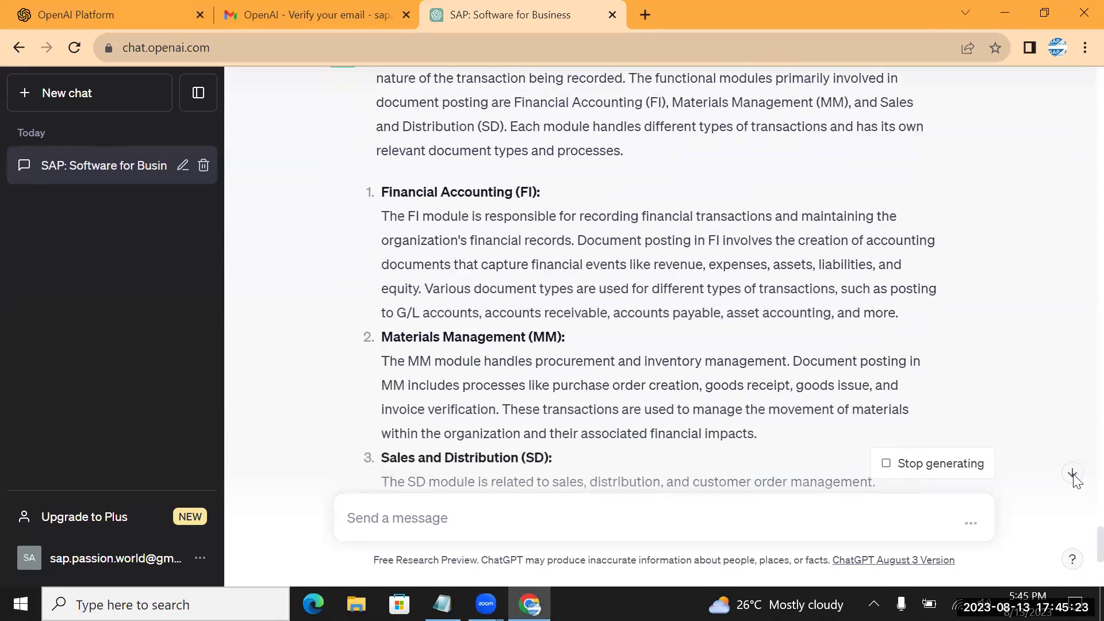
scroll(1075, 480, down, 5)
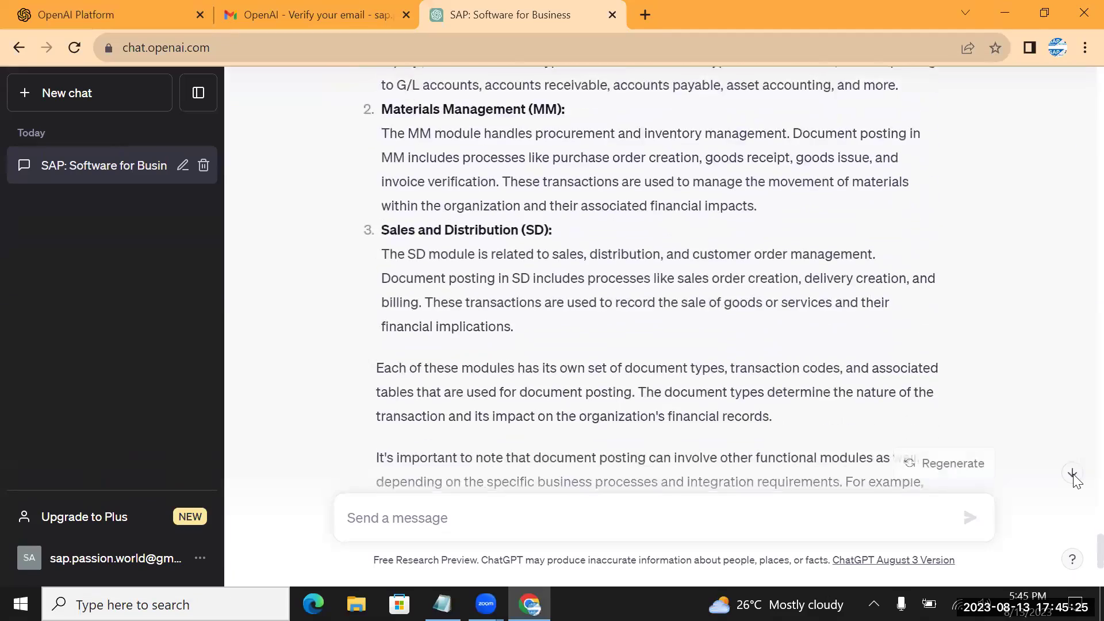
scroll(1075, 480, down, 2)
scroll(1075, 480, up, 5)
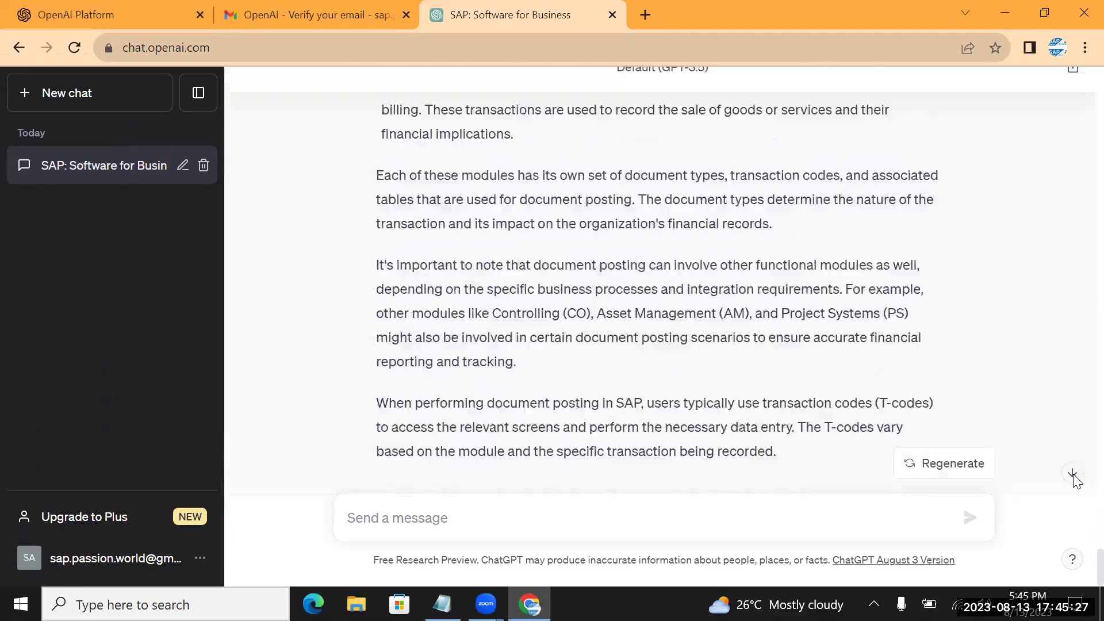
scroll(1075, 481, up, 6)
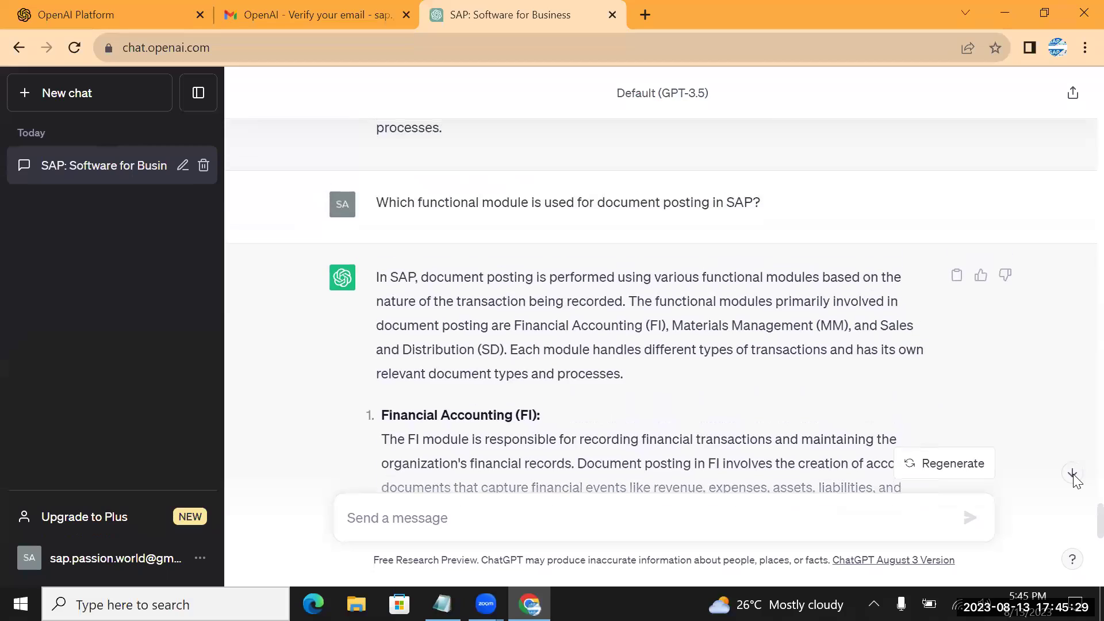
scroll(1074, 480, down, 3)
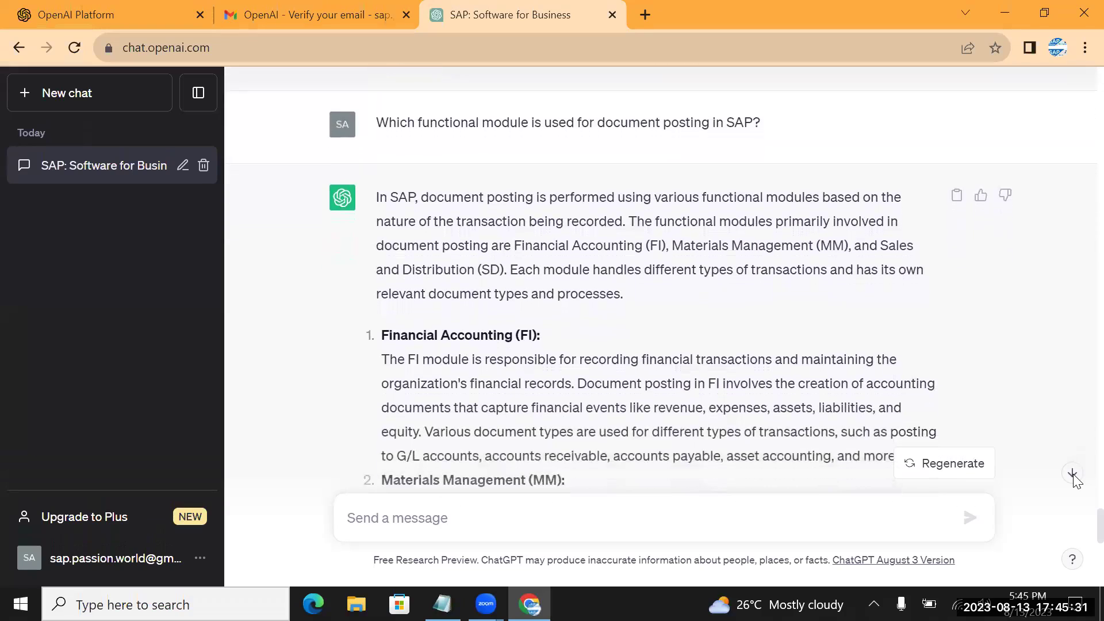
click(1073, 475)
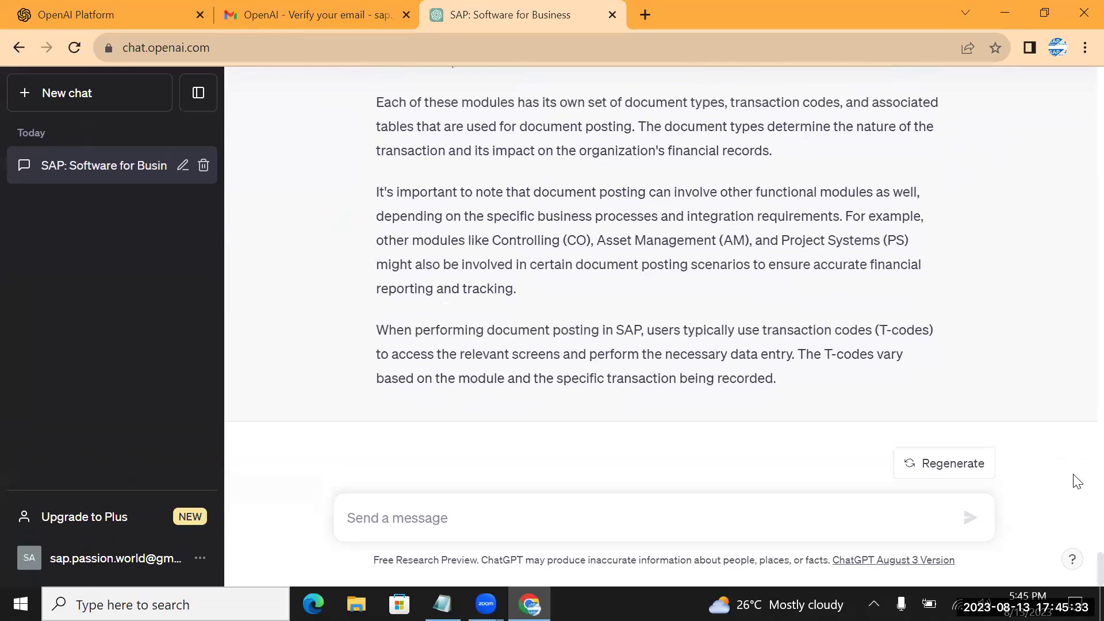
Ask ChatGPT the follow-up question "what is the bapi used to post finance documents in sap?" and view the start of the reply.
click(572, 505)
text(what is the )
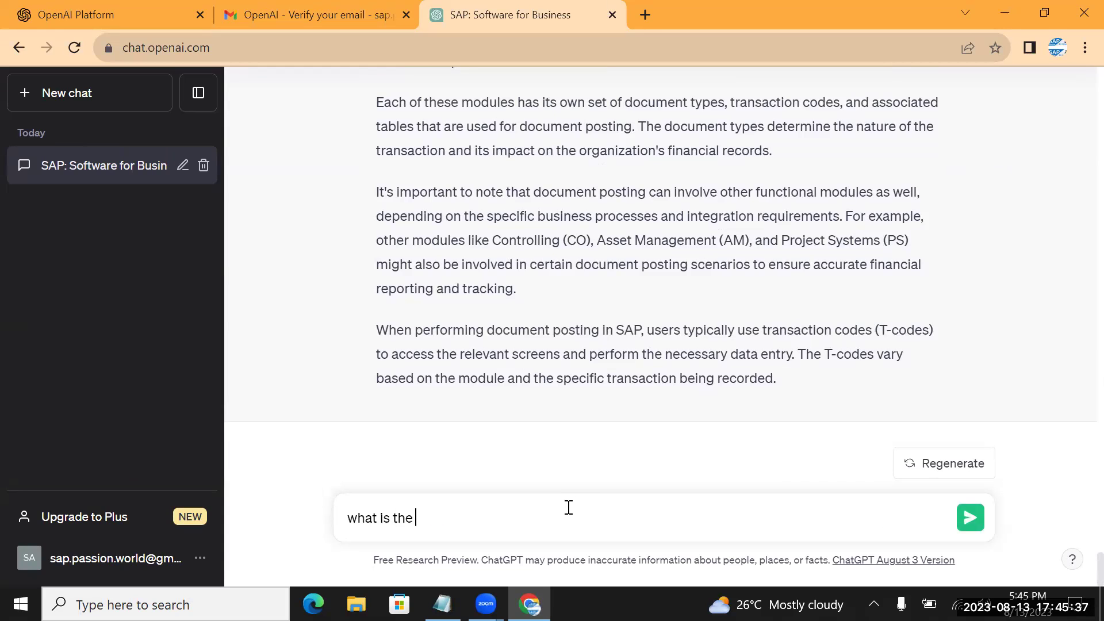
text(bapi used to post )
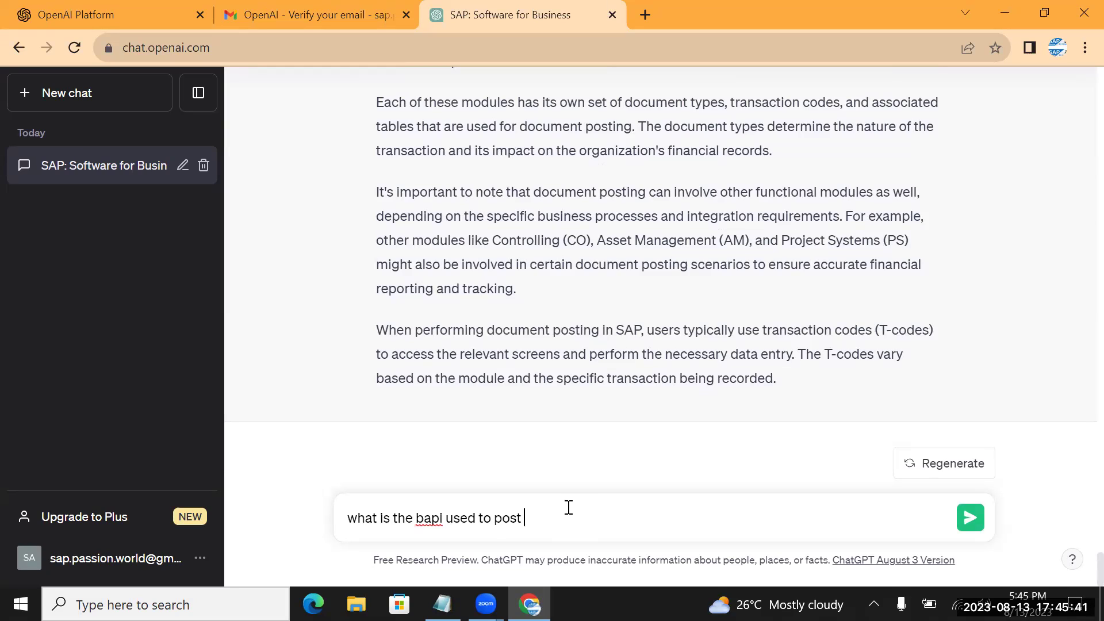
text(finance documents in s)
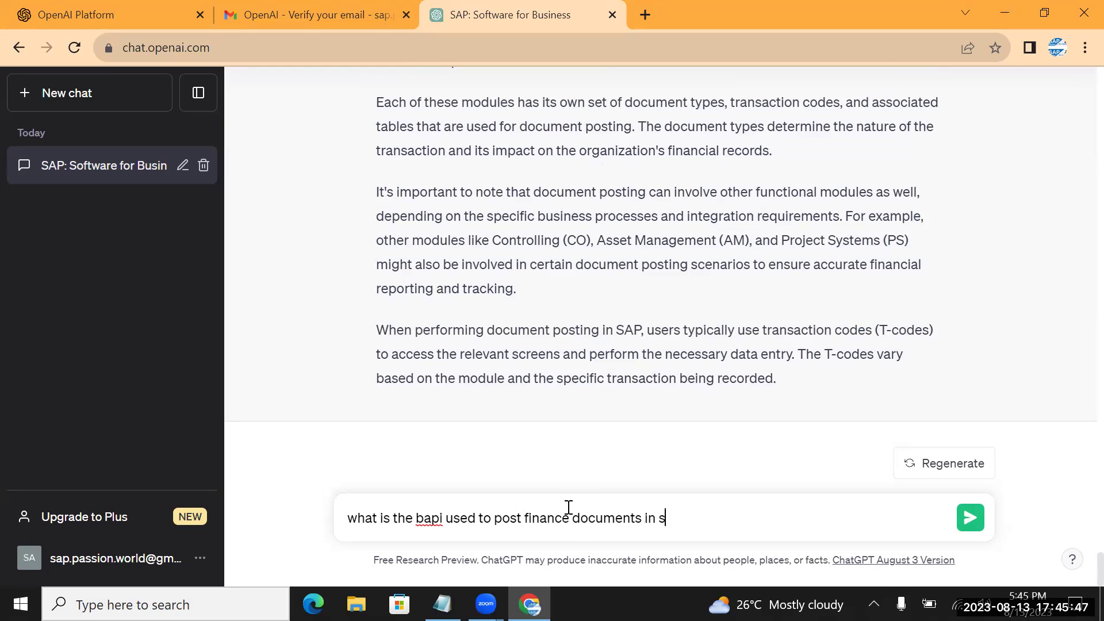
text(ap?)
key(Return)
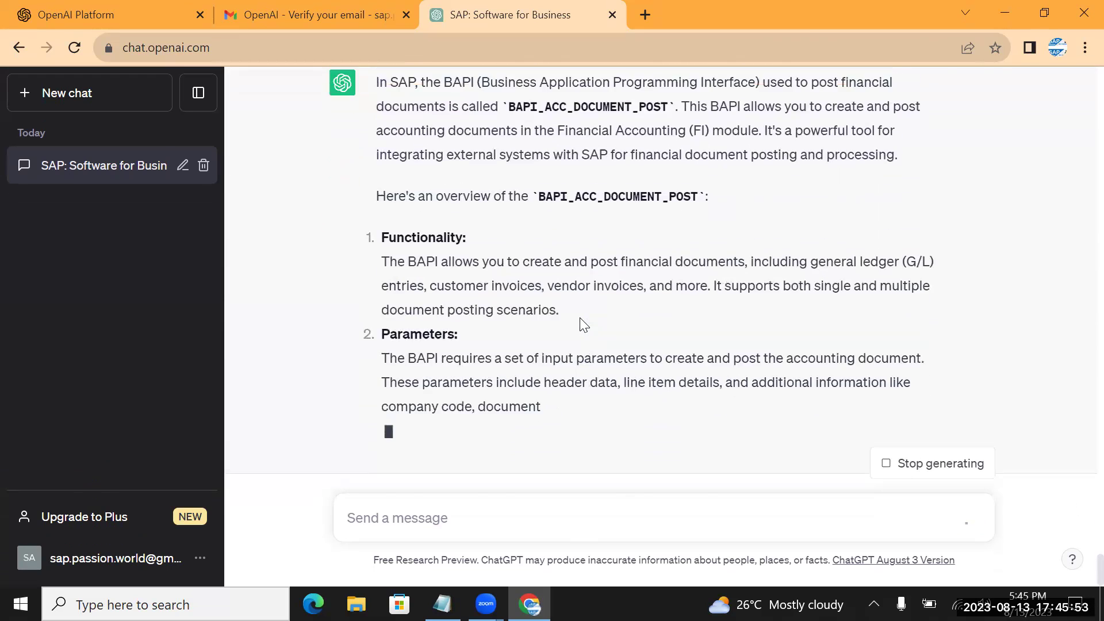
scroll(581, 324, up, 3)
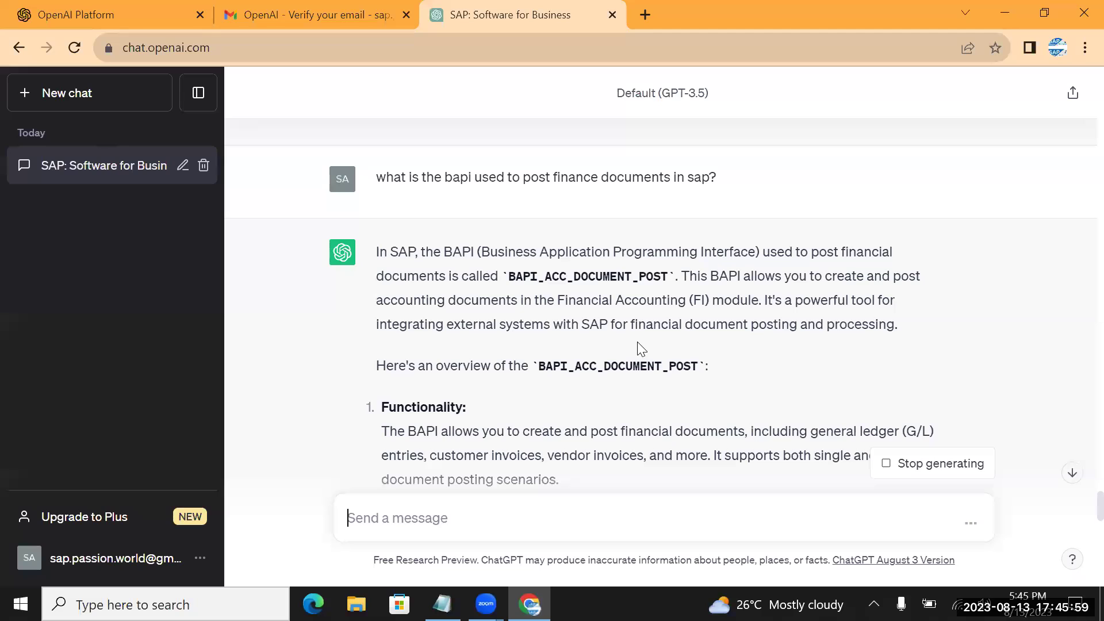
Copy the question "What is the abap code to sum the amounts?" from the Notepad notes and send it to ChatGPT.
key(alt+Tab)
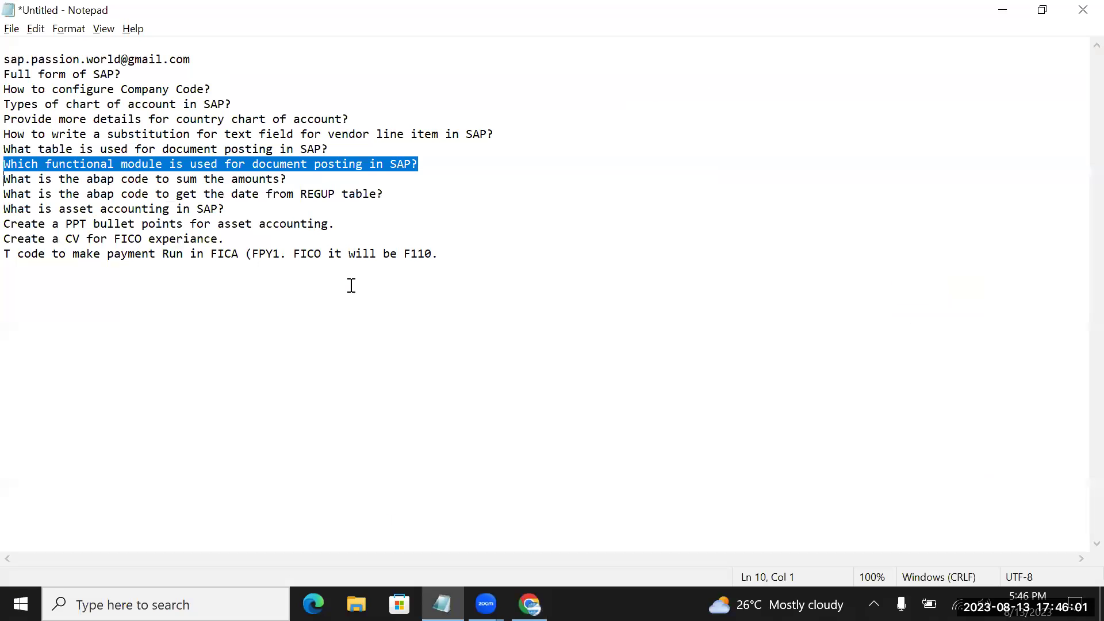
click(294, 181)
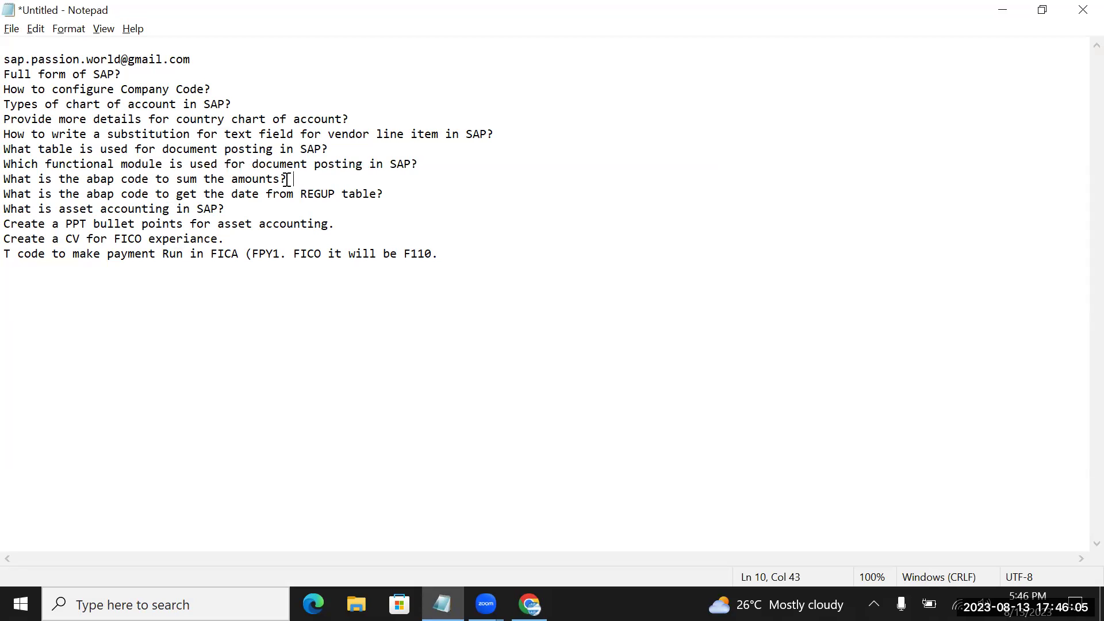
double_click(299, 179)
click(298, 175)
double_click(296, 179)
key(Left)
key(Right)
key(Right)
key(shift+Down)
key(ctrl+c)
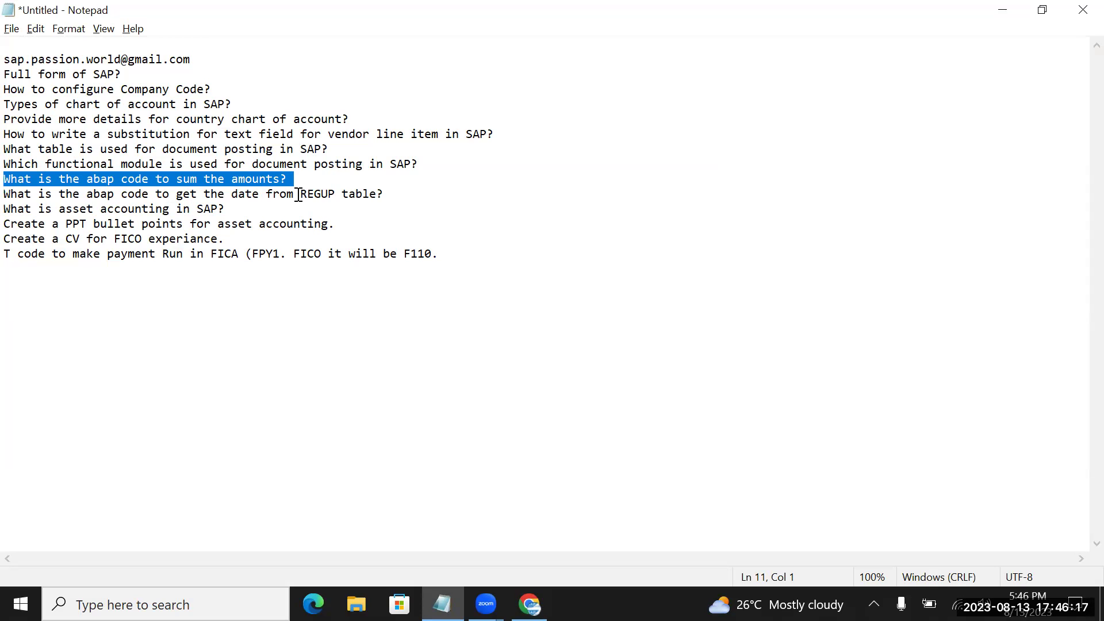
key(alt+Tab)
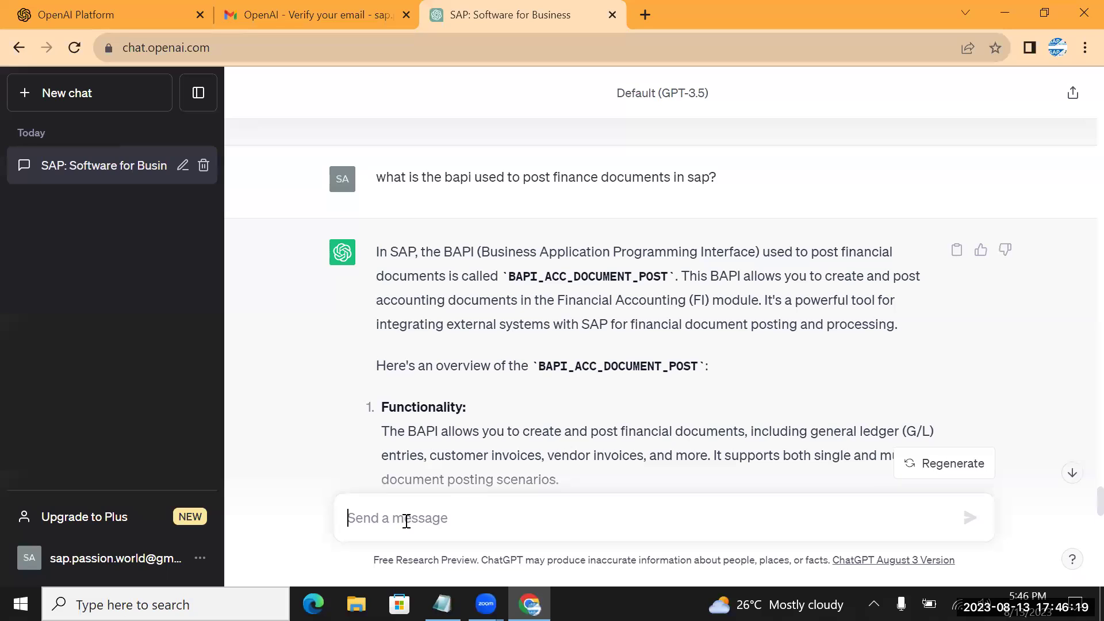
key(ctrl+v)
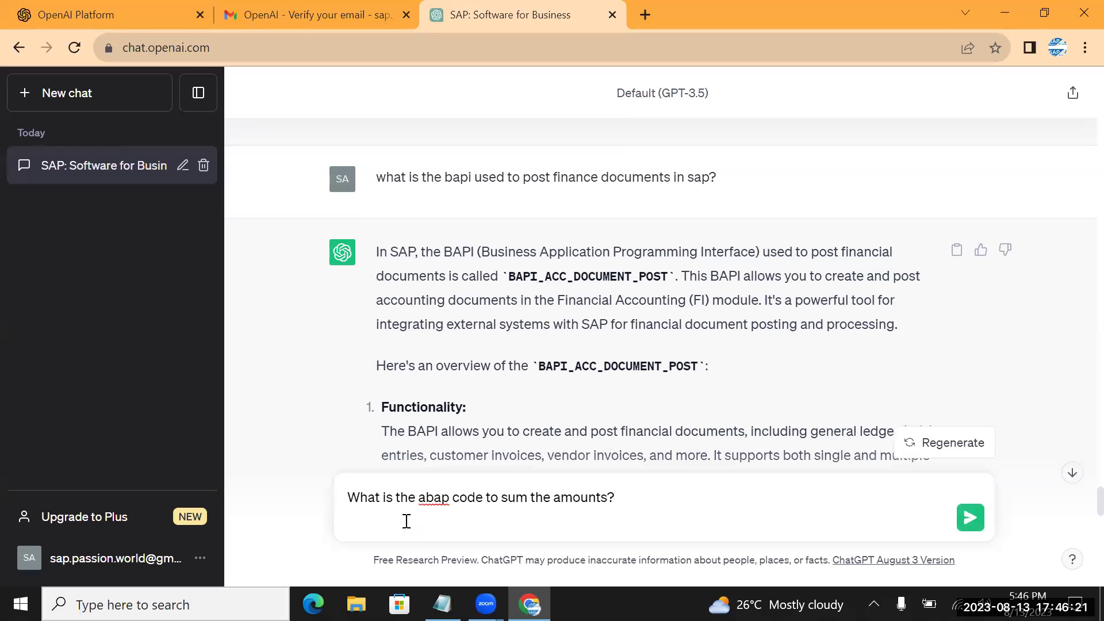
key(BackSpace)
key(Return)
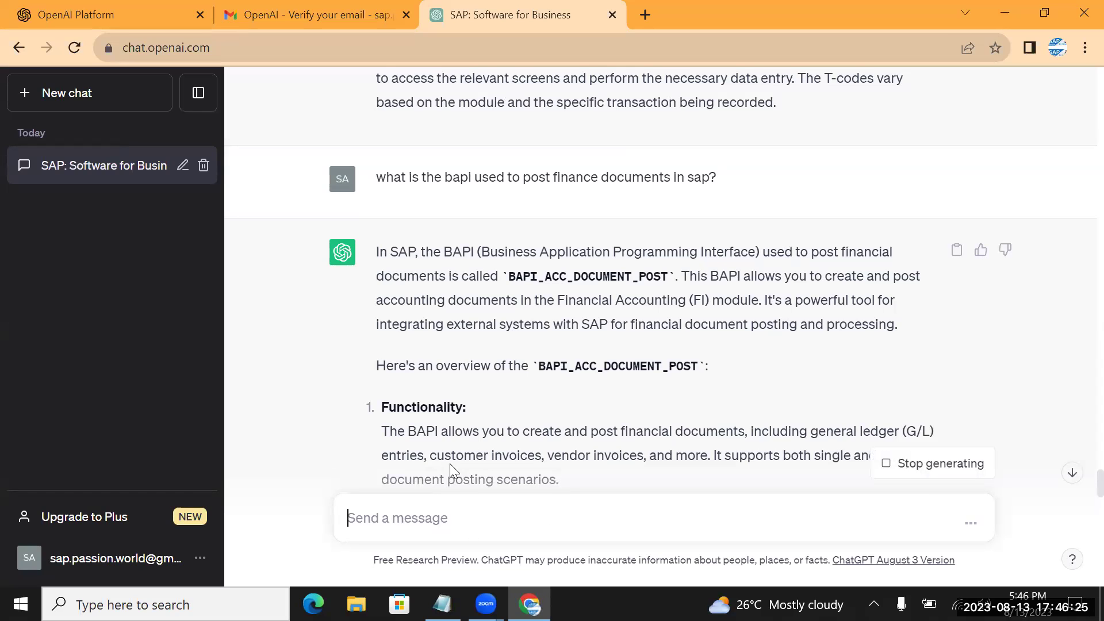
Examine the sample ABAP code for BAPI_ACC_DOCUMENT_POST and the note below it in the BAPI answer.
scroll(449, 464, down, 13)
scroll(450, 464, down, 2)
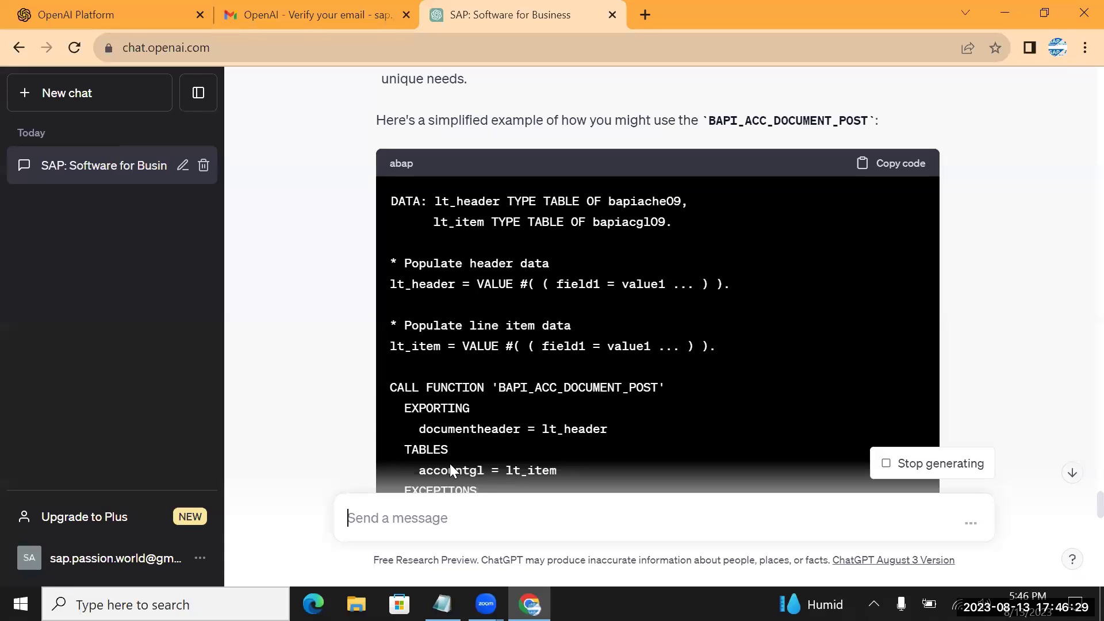
scroll(450, 463, down, 3)
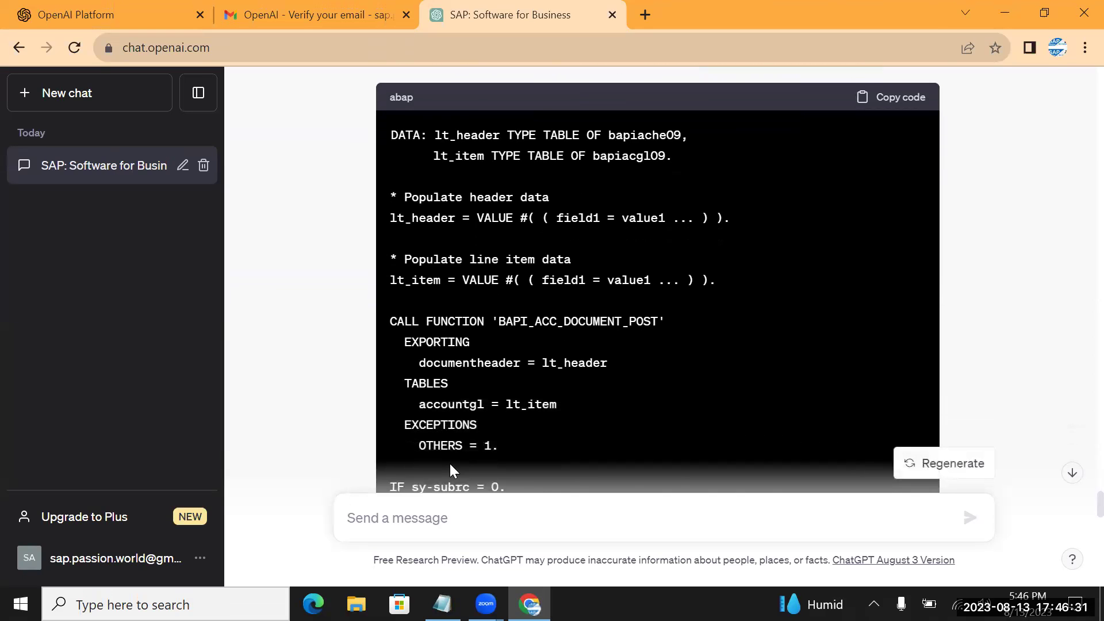
scroll(451, 465, down, 2)
scroll(450, 465, up, 4)
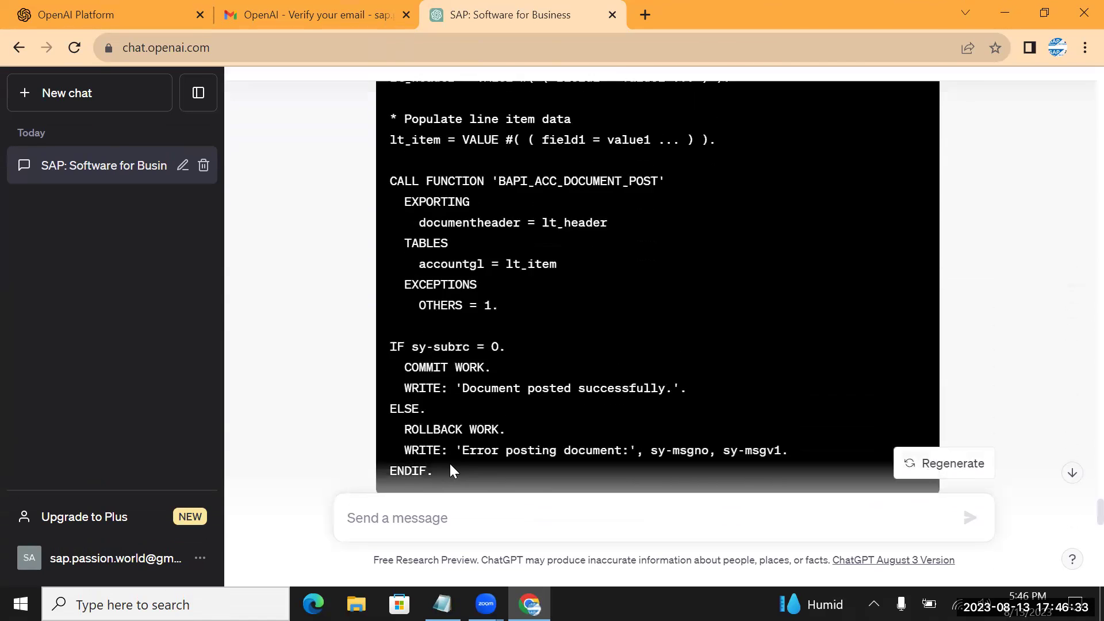
scroll(449, 464, up, 2)
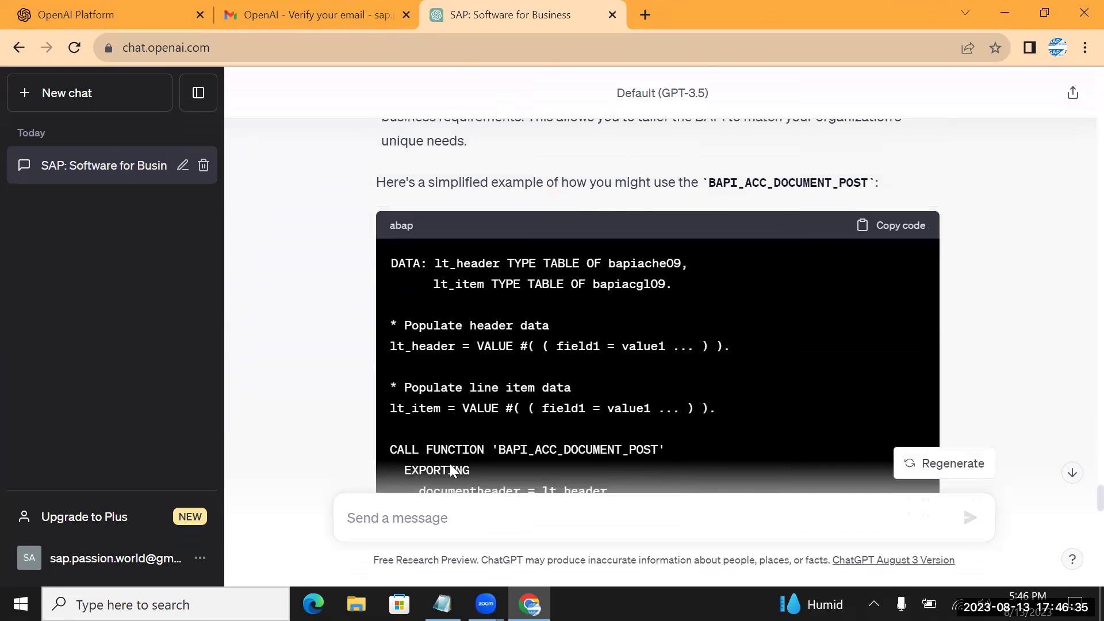
scroll(450, 463, down, 3)
scroll(449, 463, down, 5)
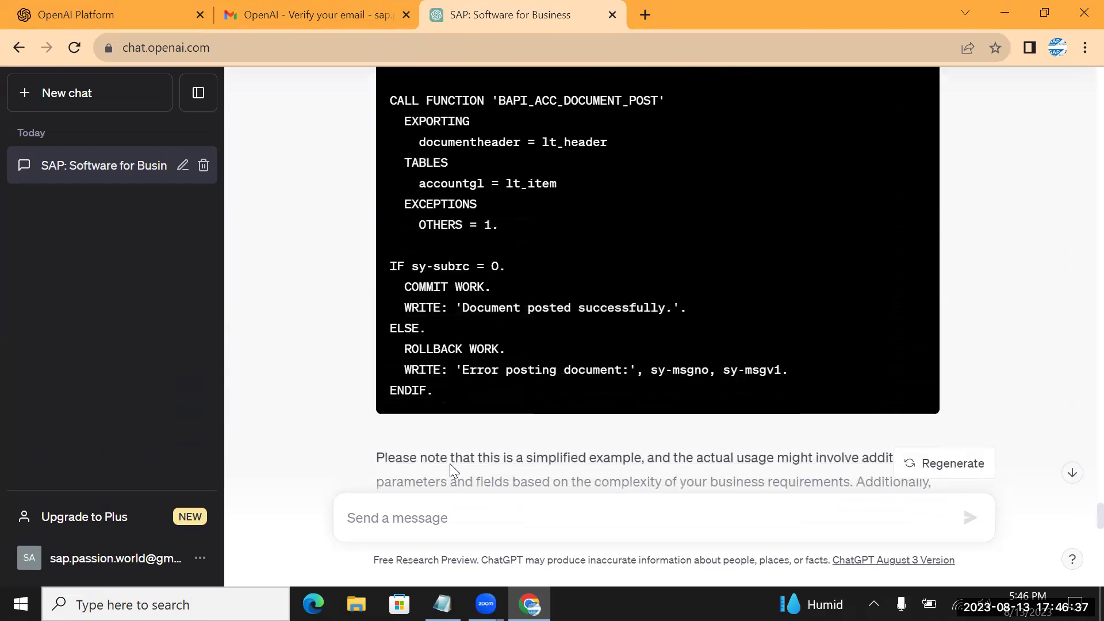
scroll(450, 464, down, 1)
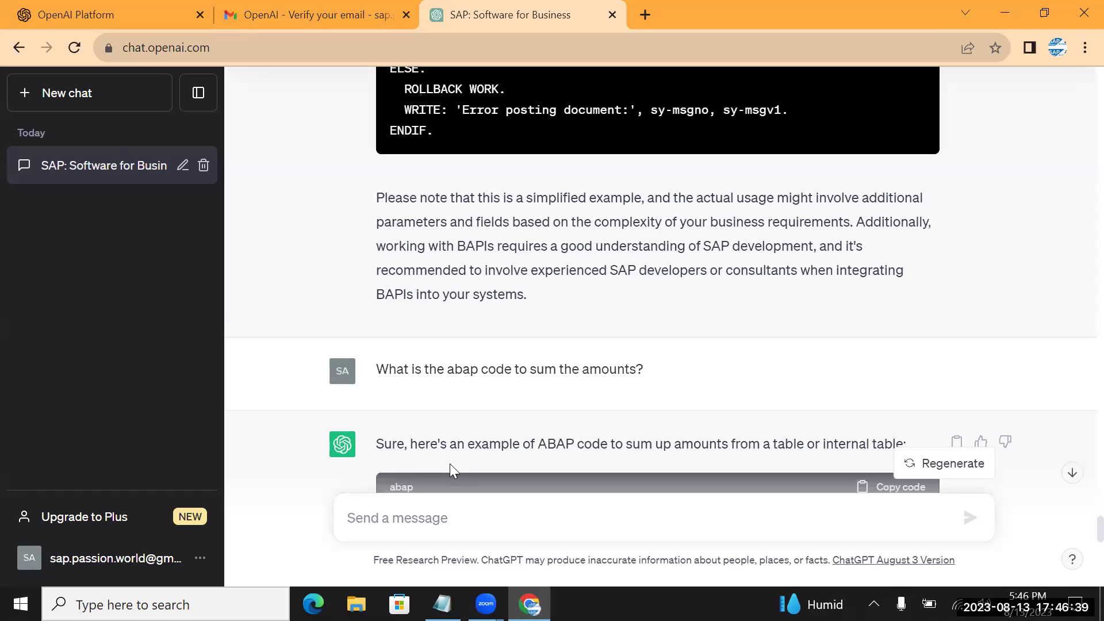
Review the ABAP code for summing amounts and the explanation that follows it.
scroll(449, 463, down, 7)
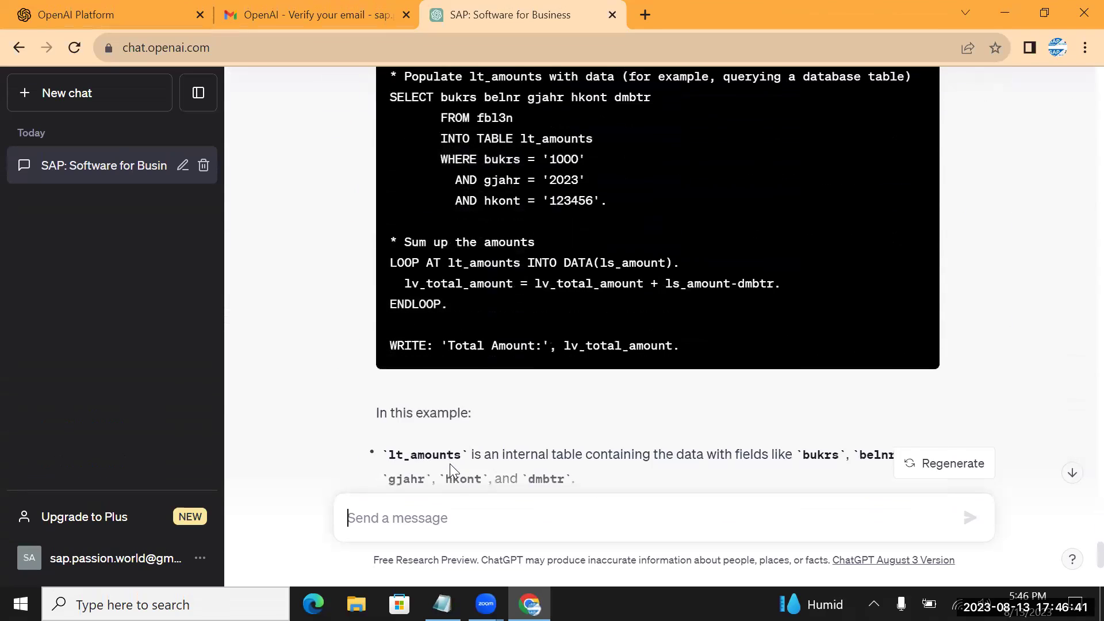
scroll(450, 464, down, 4)
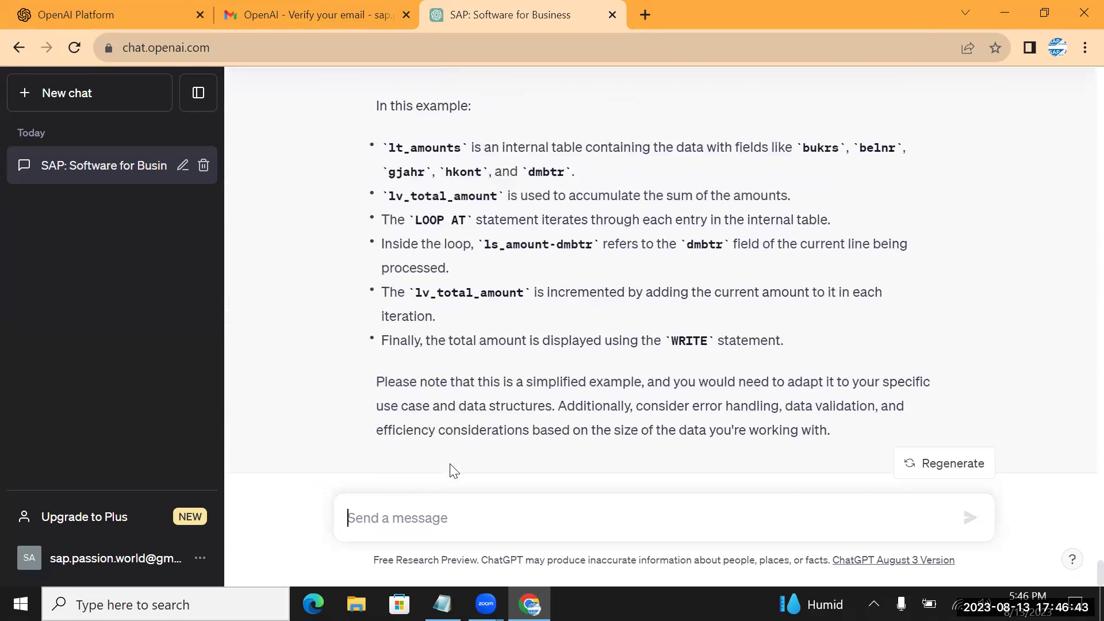
scroll(449, 463, up, 7)
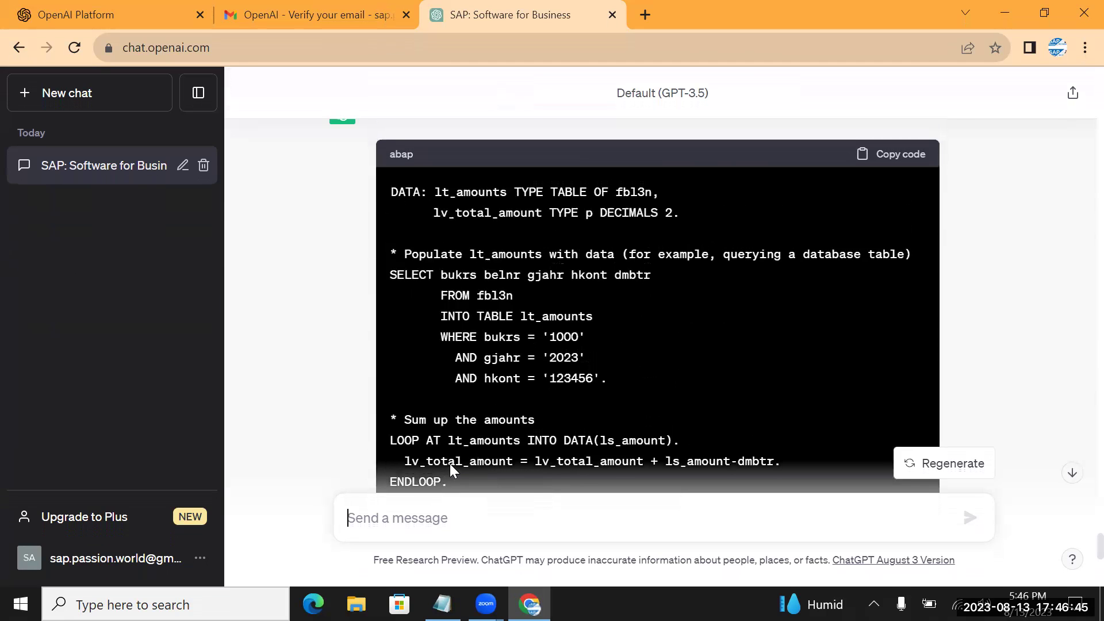
scroll(449, 464, down, 9)
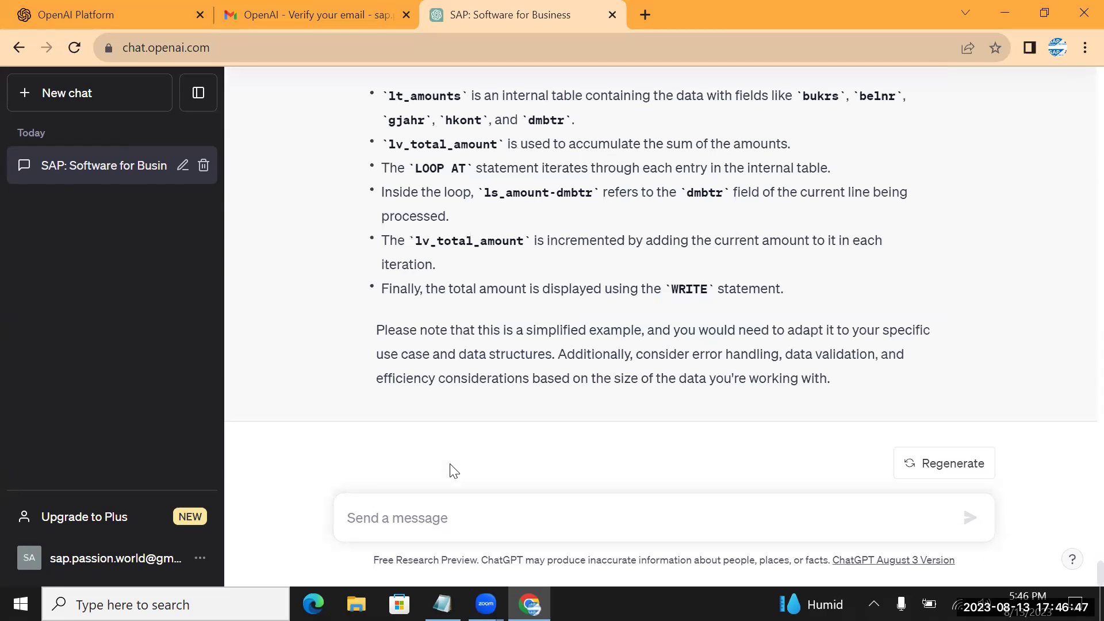
Copy the question "What is the abap code to get the date from REGUP table?" from the Notepad notes and send it to ChatGPT.
key(alt+Tab)
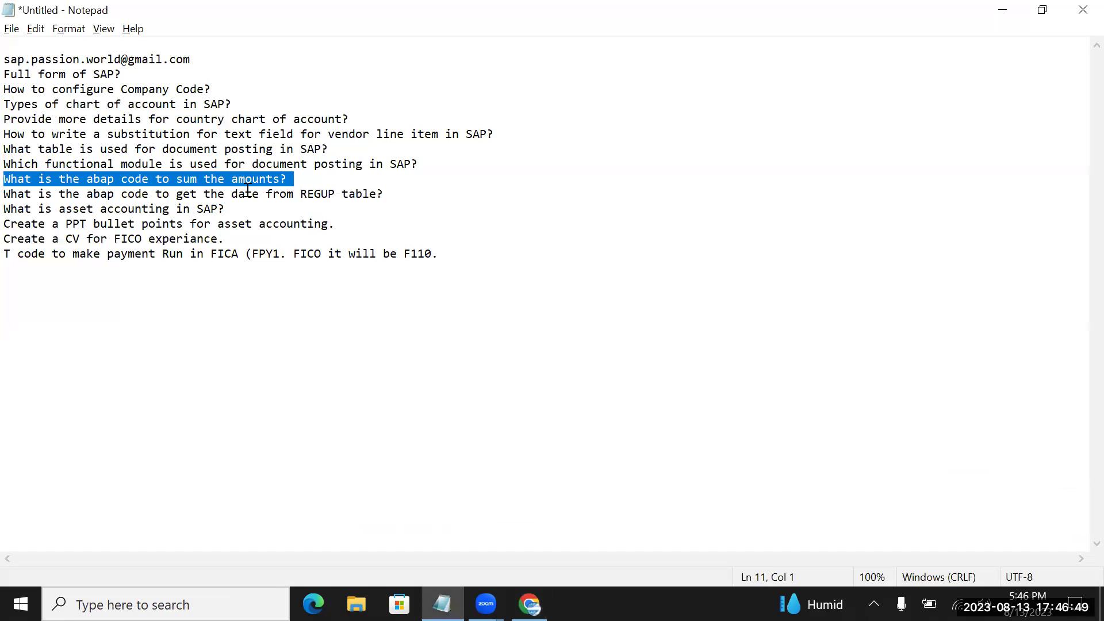
click(10, 194)
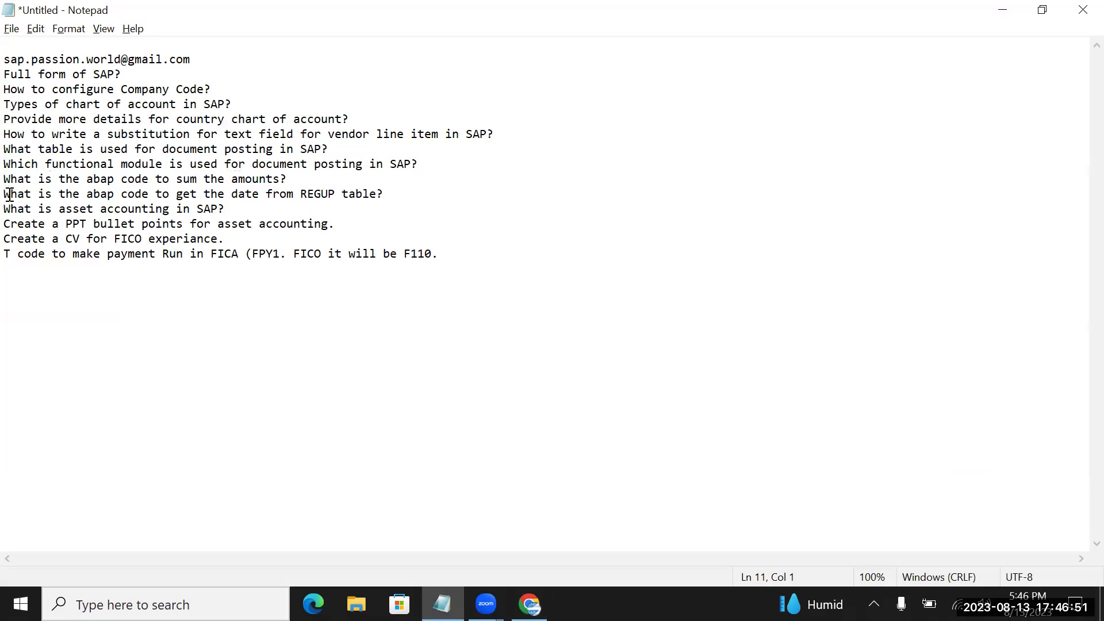
key(shift+Down)
key(ctrl+c)
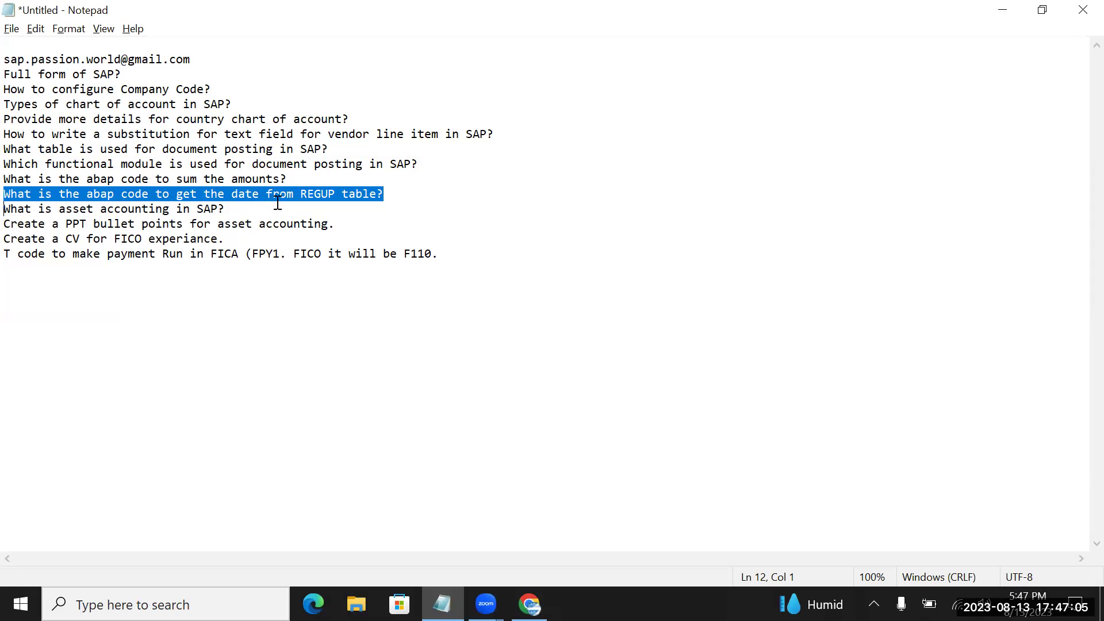
key(alt+Tab)
click(400, 520)
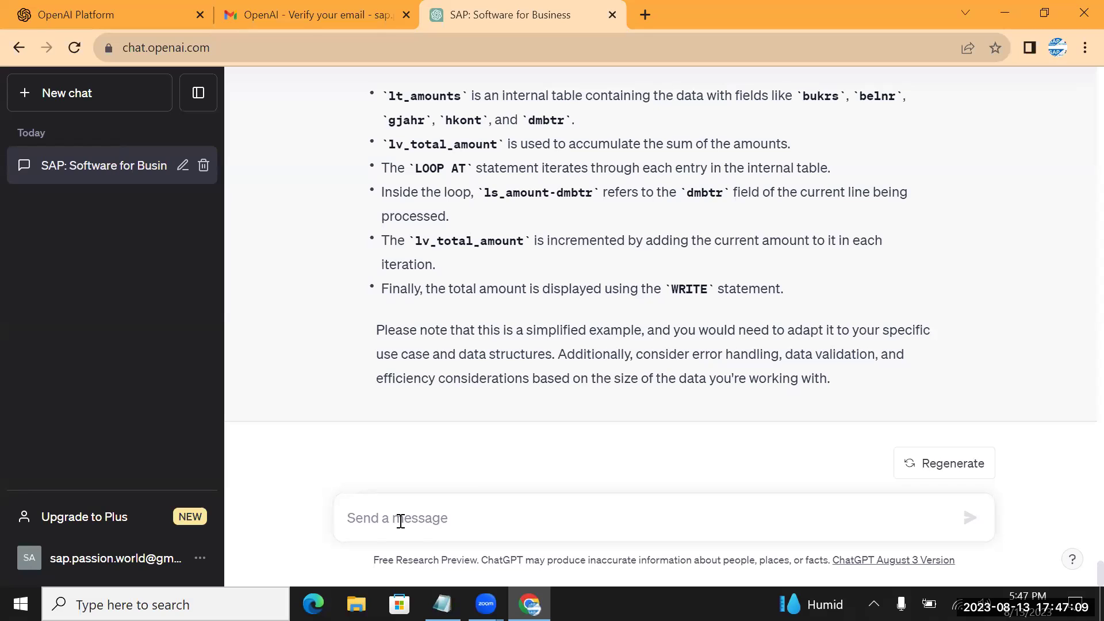
key(ctrl+v)
key(Return)
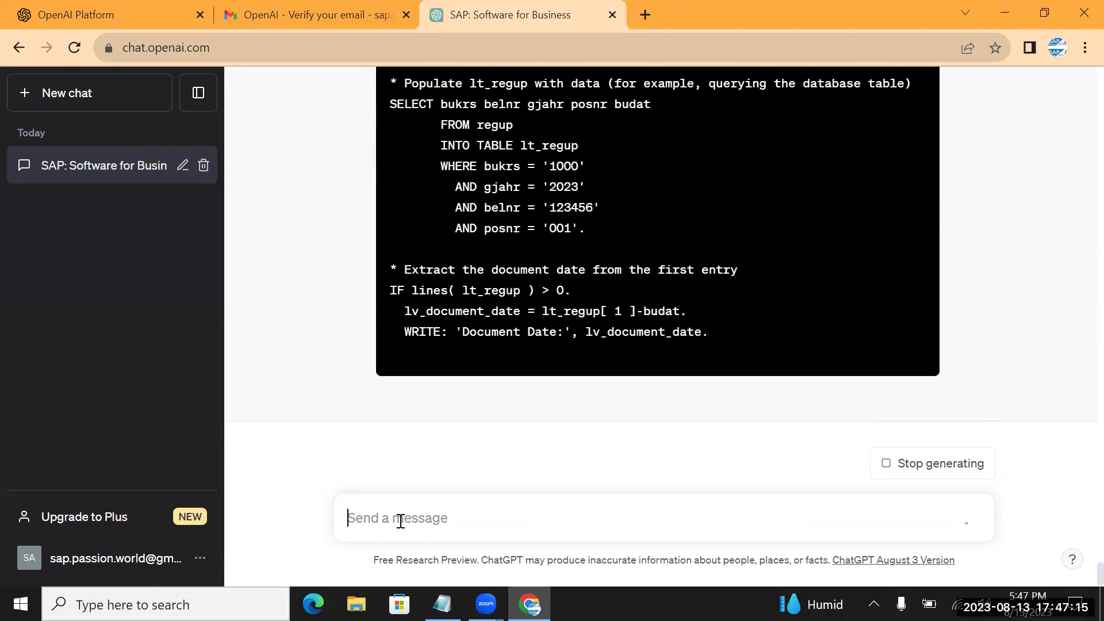
scroll(400, 521, up, 5)
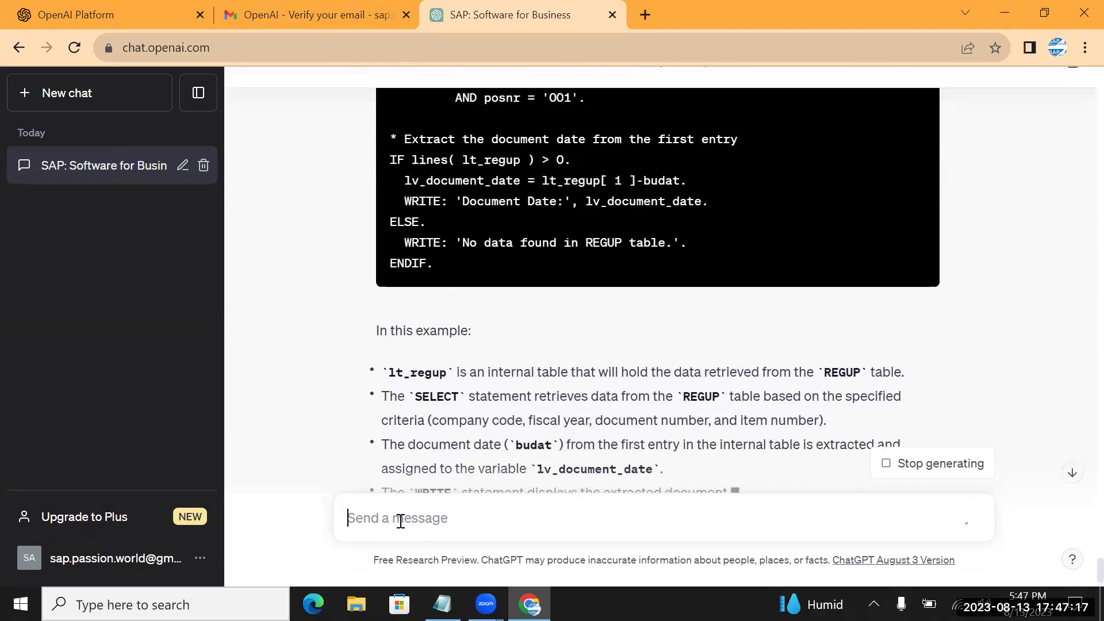
Copy the question "What is asset accounting in SAP?" from the Notepad notes and send it to ChatGPT.
scroll(401, 521, up, 1)
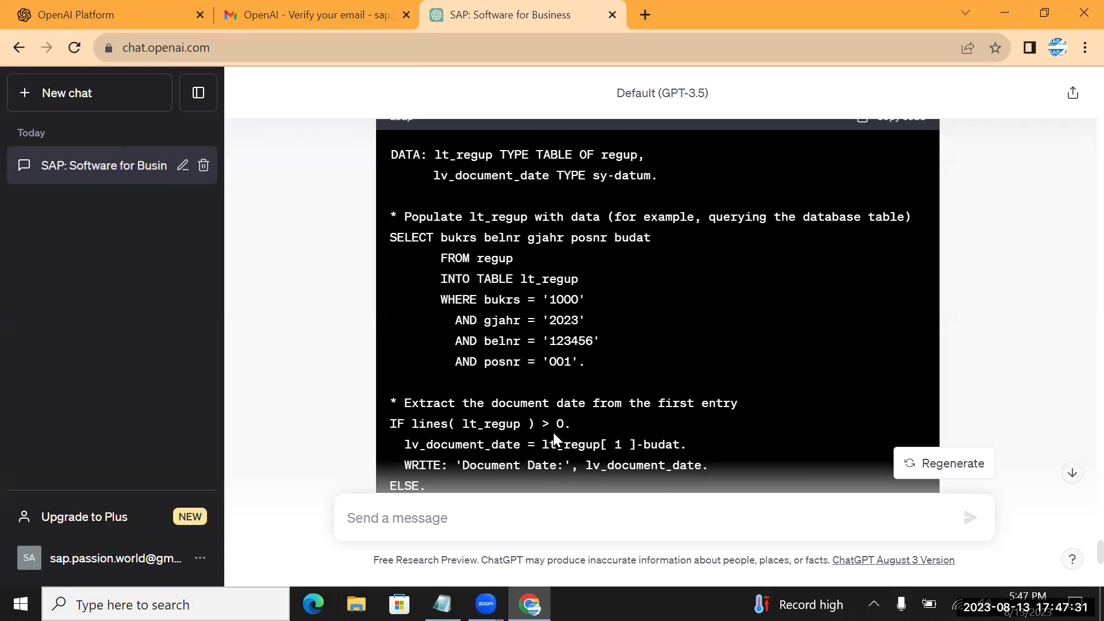
scroll(553, 432, down, 2)
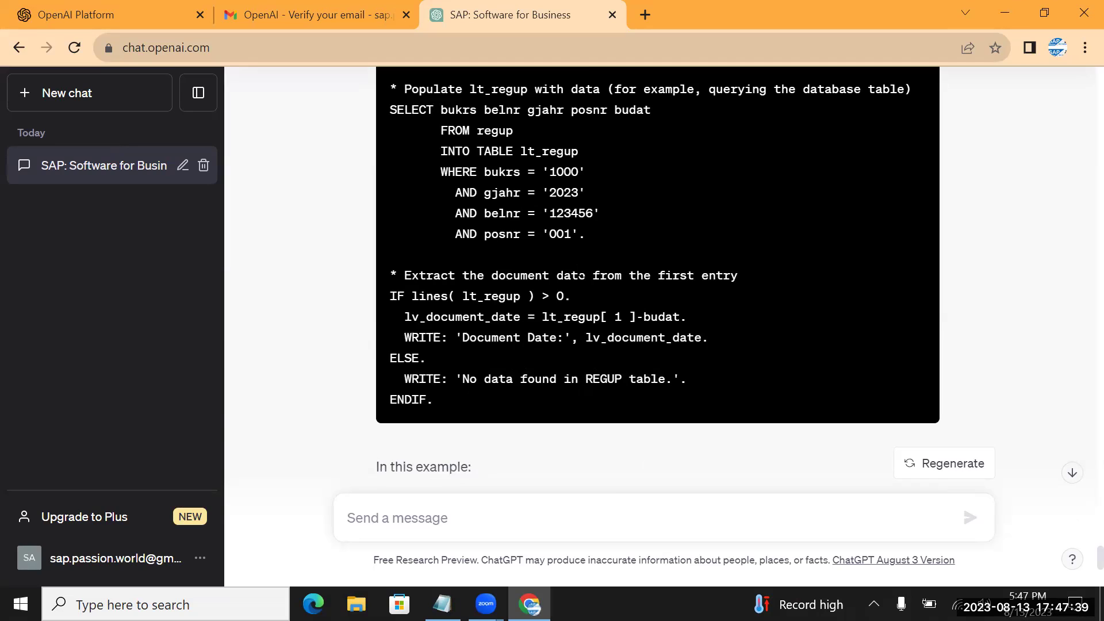
key(alt+Tab)
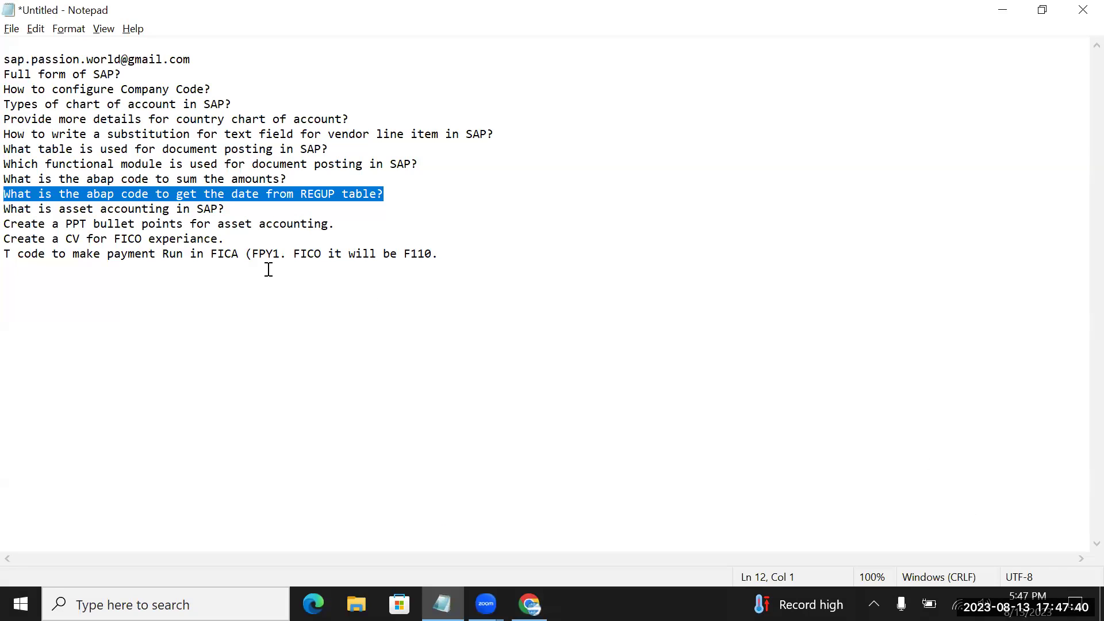
click(9, 208)
key(shift+Down)
key(ctrl+c)
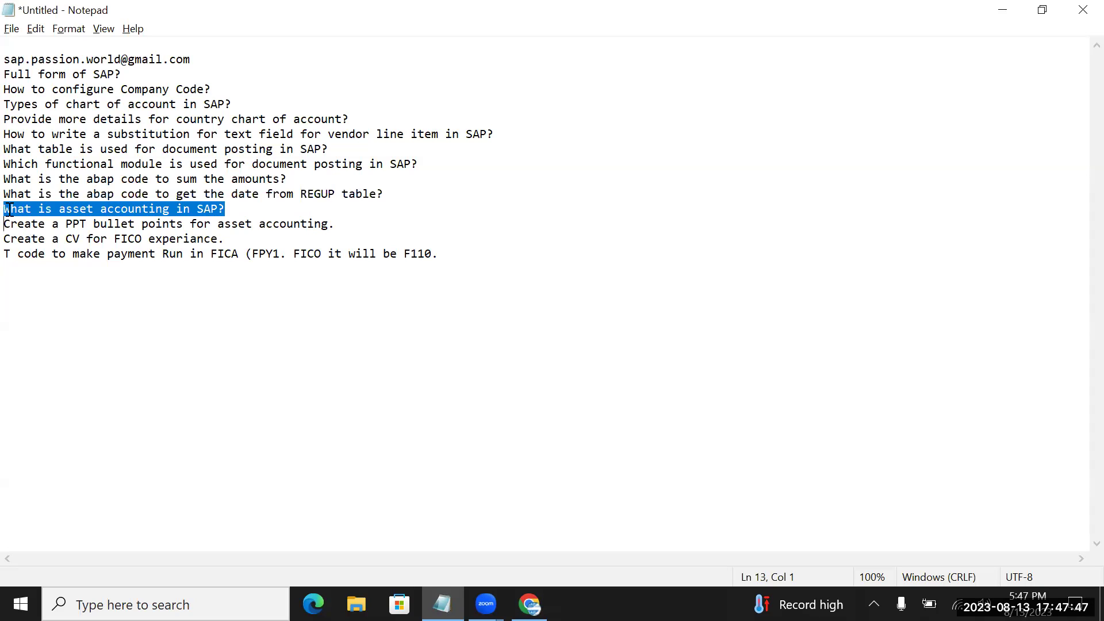
key(alt+Tab)
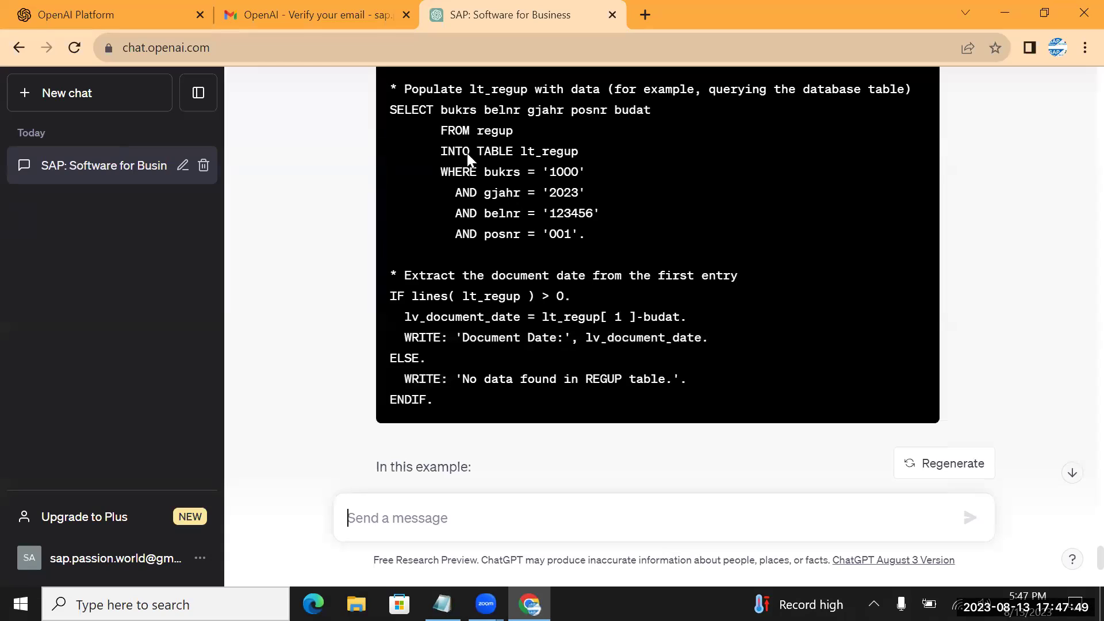
click(438, 518)
key(ctrl+v)
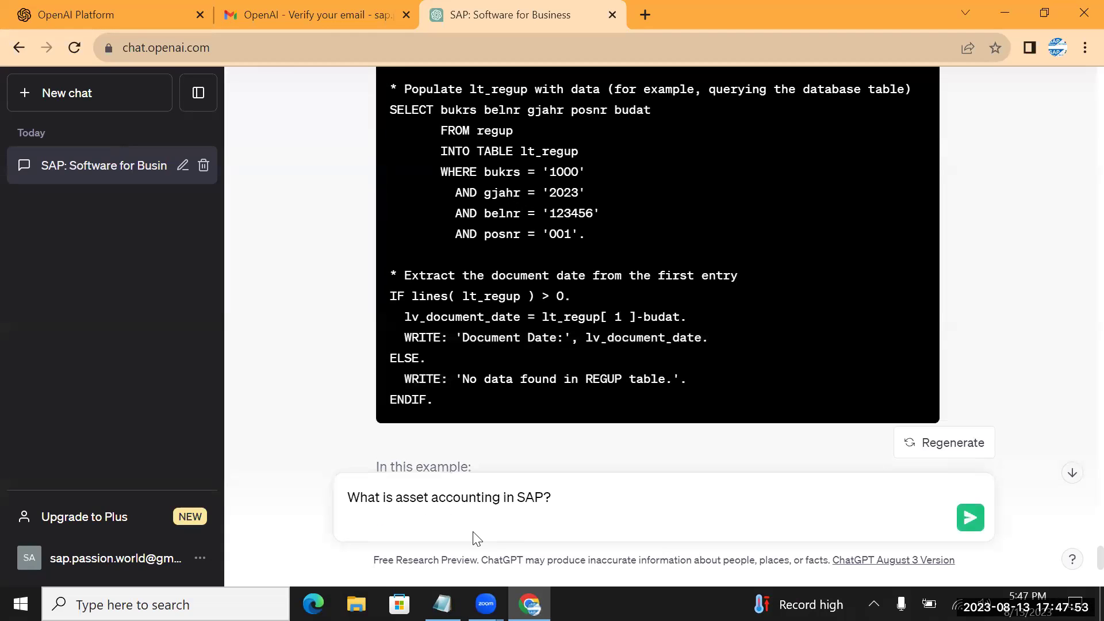
key(BackSpace)
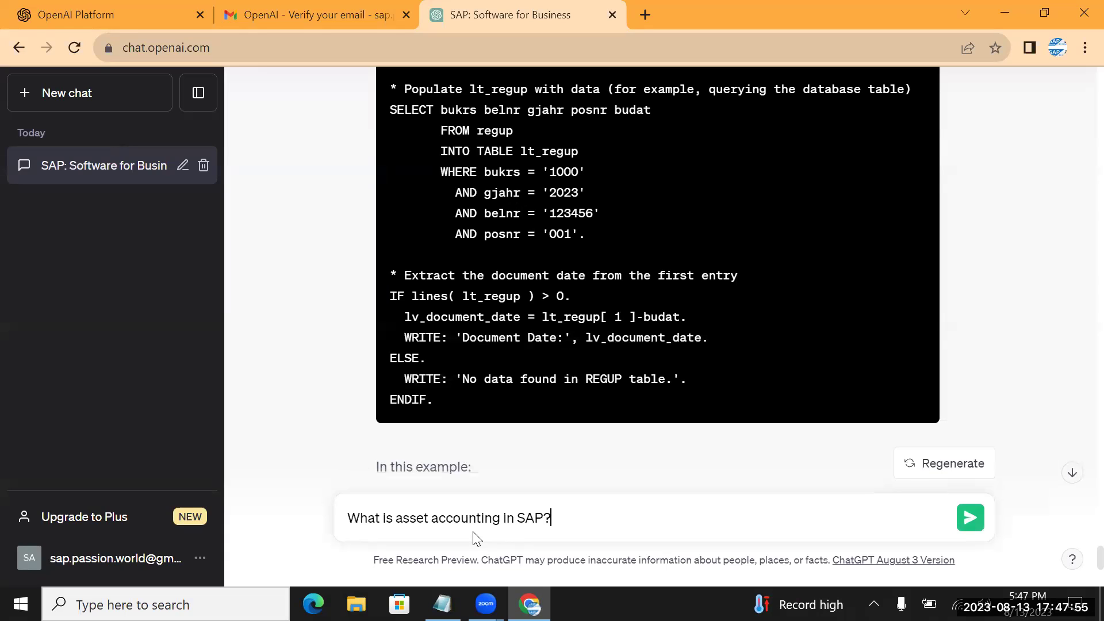
key(Return)
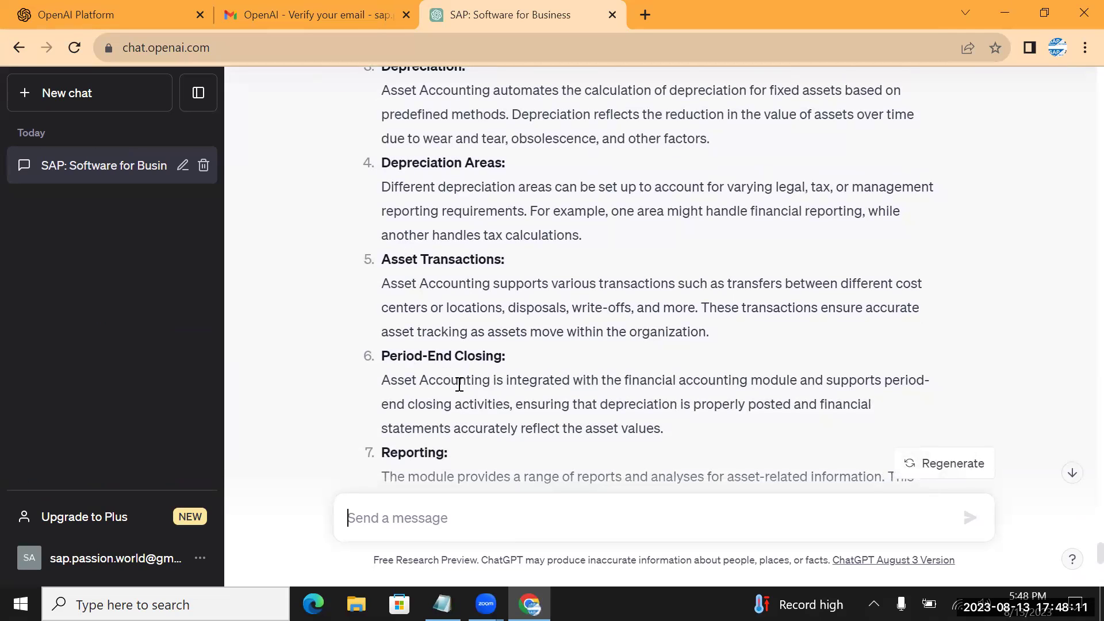
Copy "Create a PPT bullet points for asset accounting." from the Notepad notes, add "in SAP" before the full stop and send it to ChatGPT.
scroll(459, 384, down, 9)
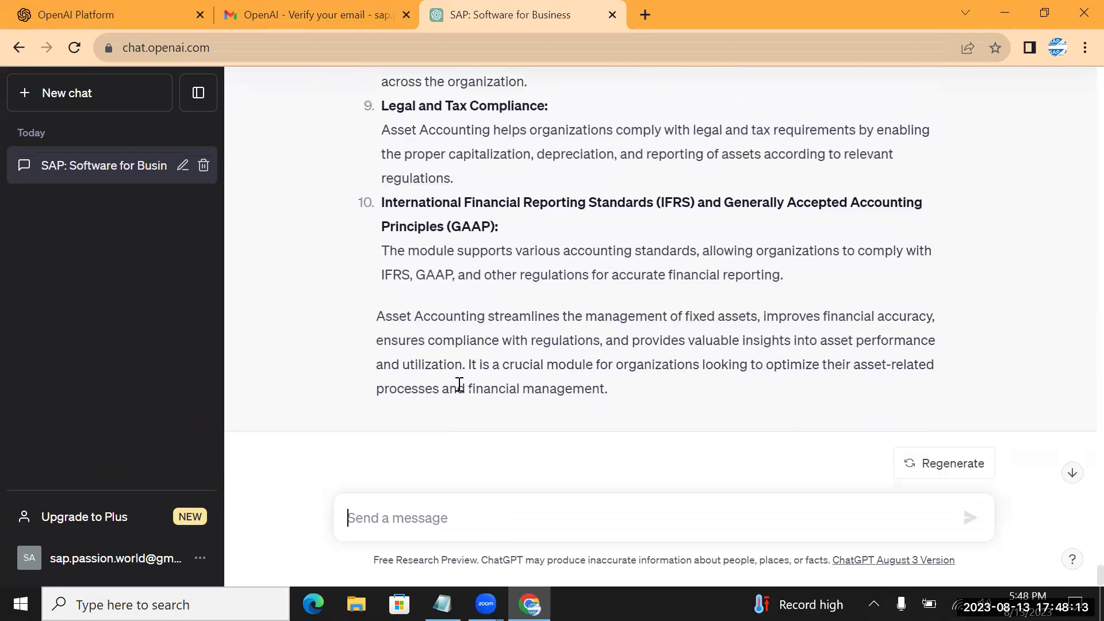
scroll(460, 384, down, 1)
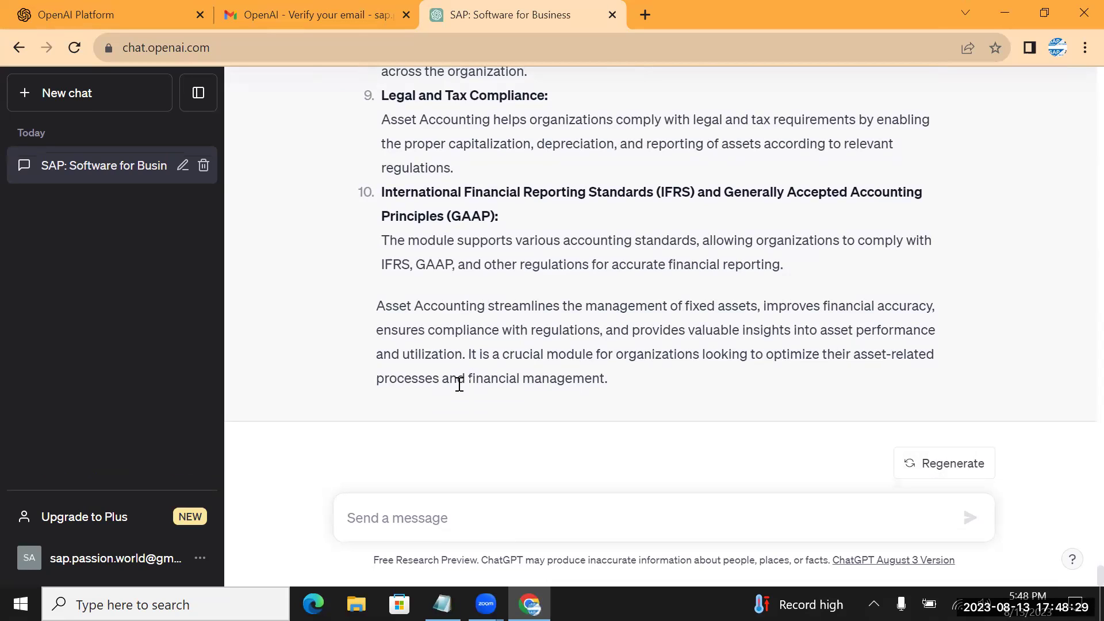
key(alt+Tab)
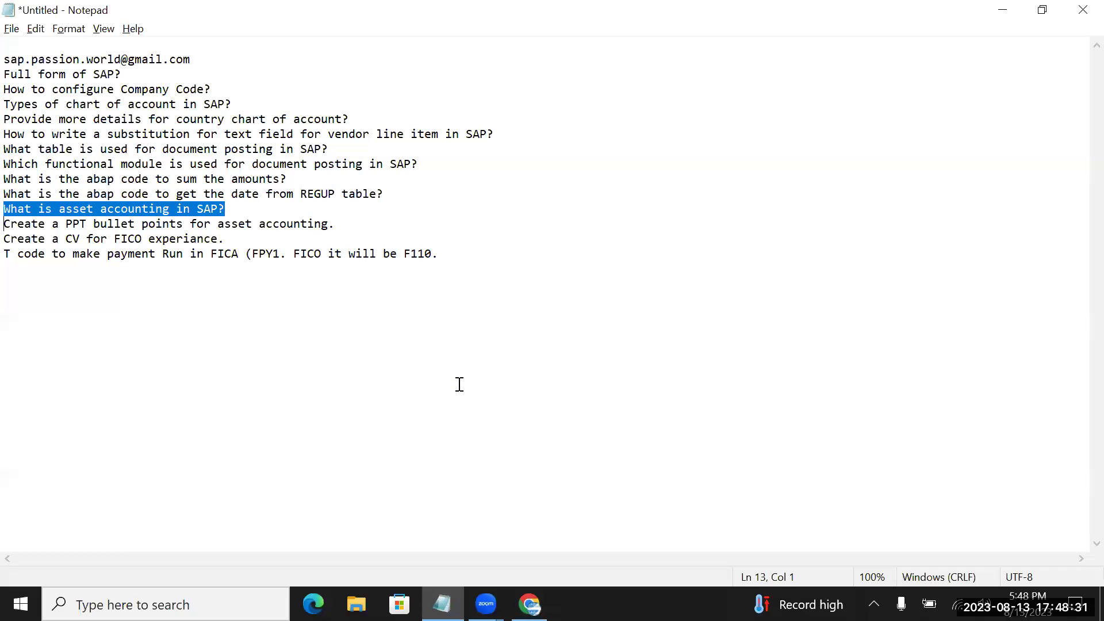
click(10, 229)
key(Up)
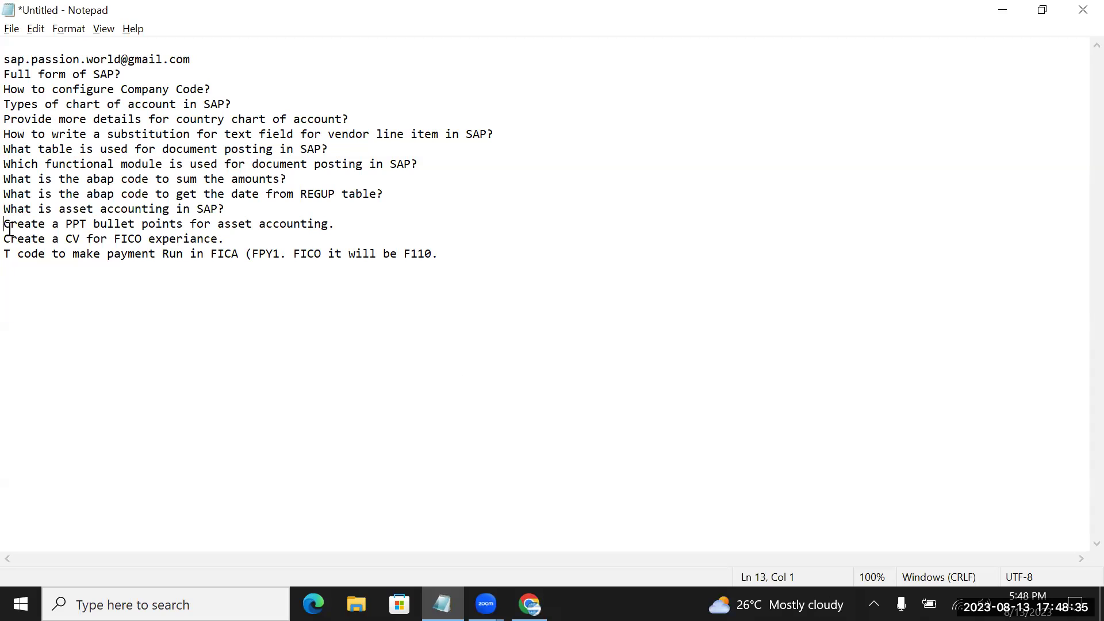
key(shift+Down)
key(ctrl+c)
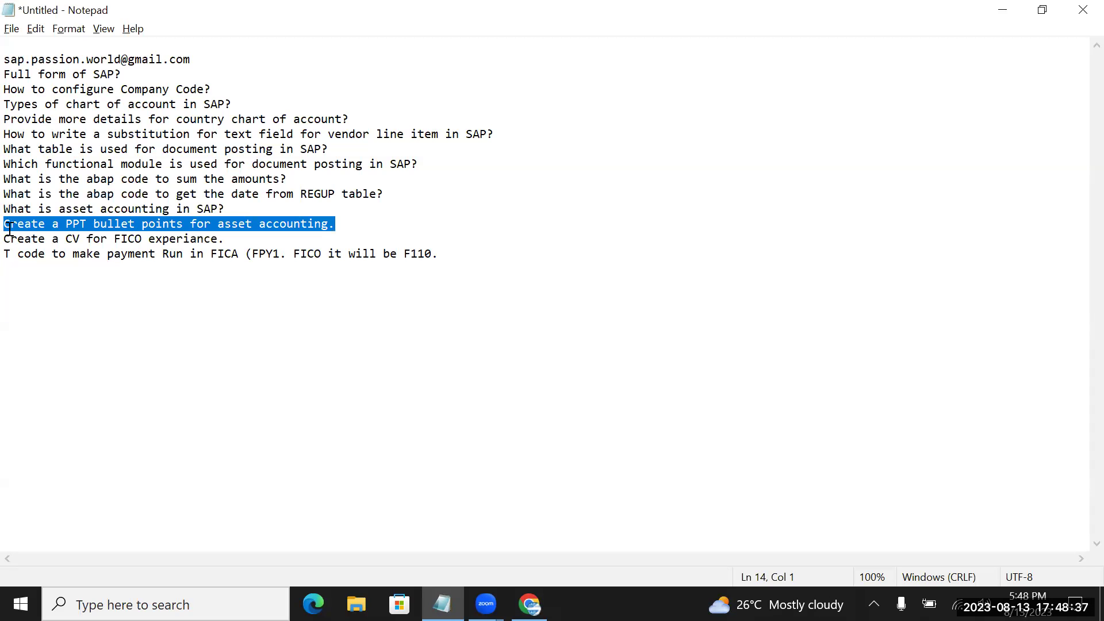
key(alt+Tab)
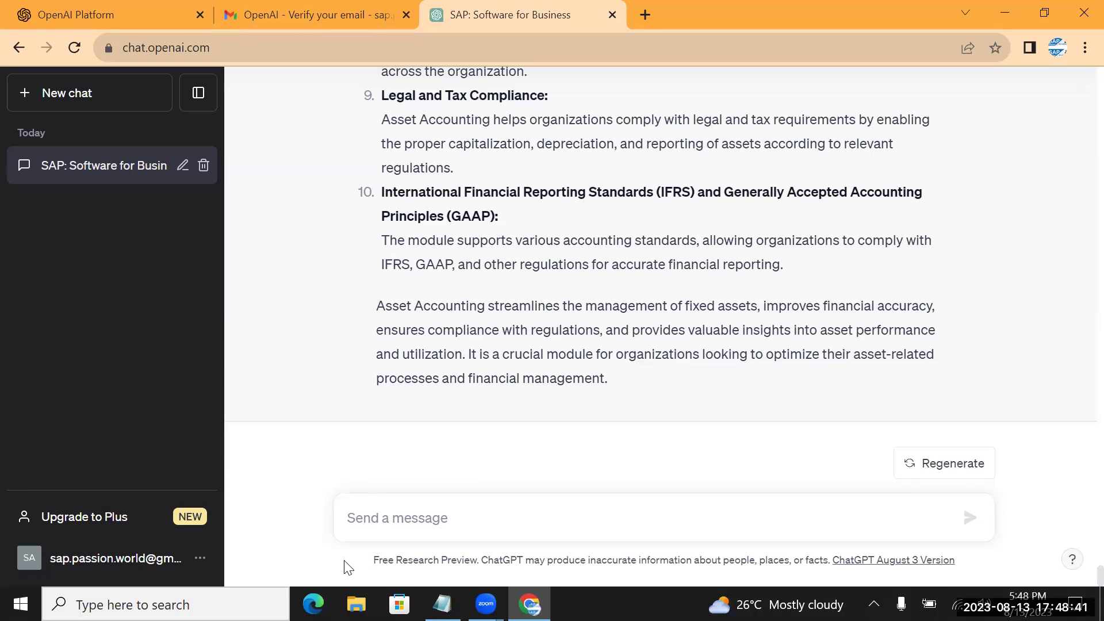
key(ctrl+v)
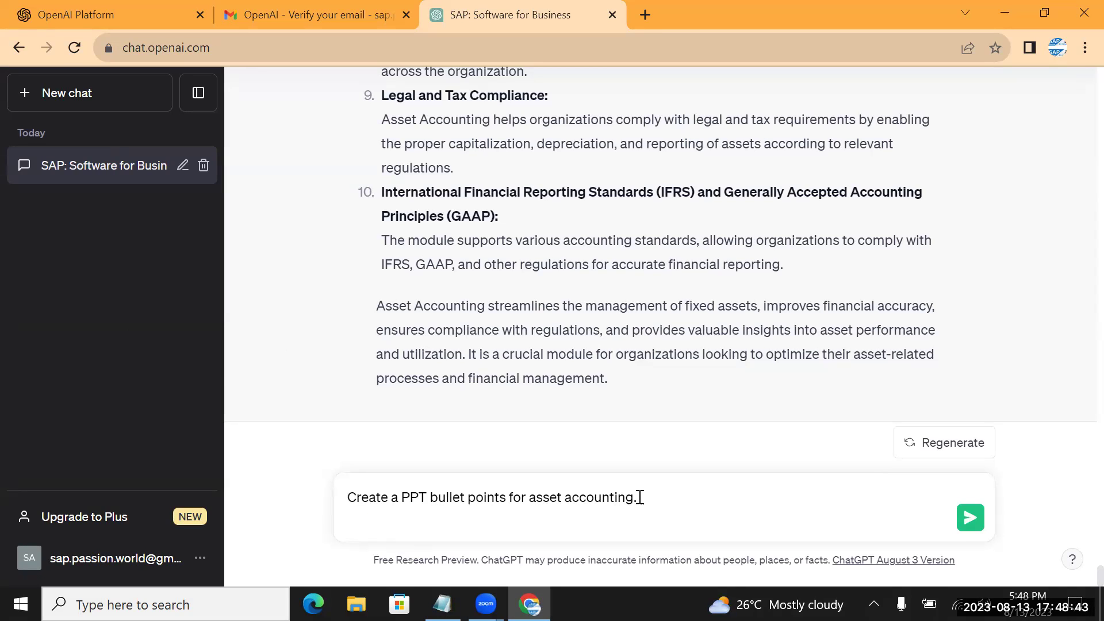
text(in A)
key(BackSpace)
text(SAP)
key(Return)
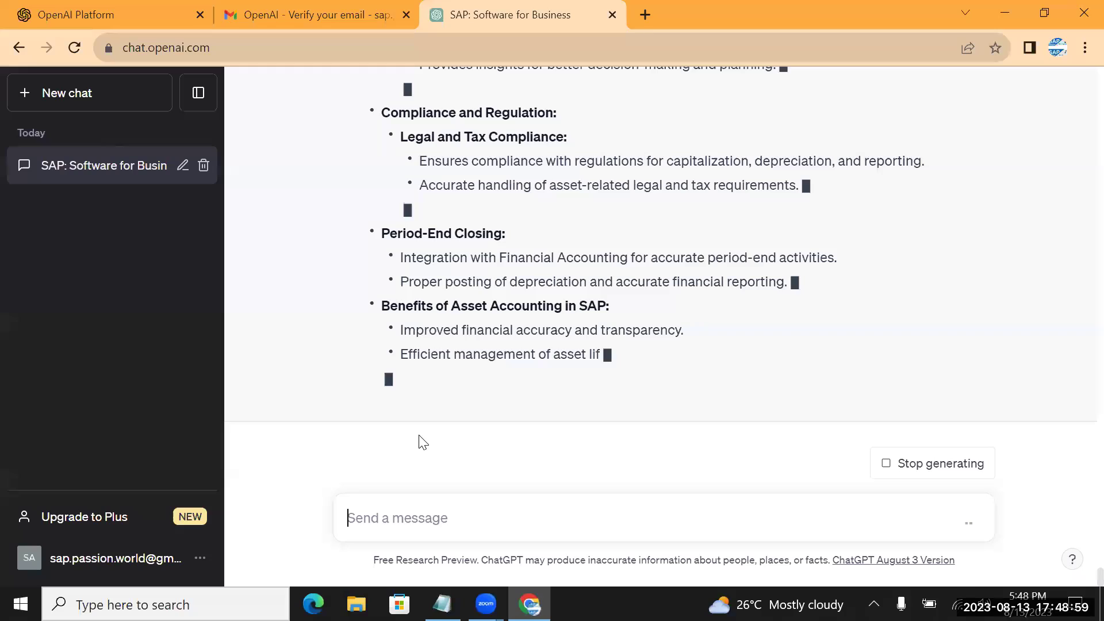
Review the PowerPoint bullet points on asset accounting in SAP, from the slide title through to the conclusion.
scroll(423, 443, up, 10)
scroll(419, 443, up, 5)
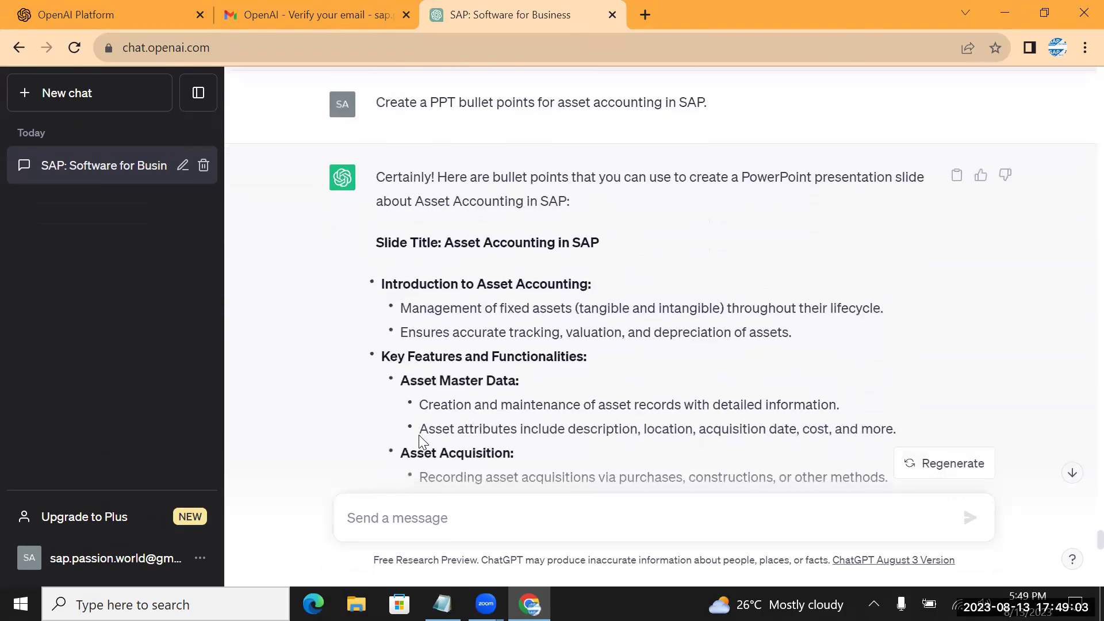
scroll(419, 435, down, 3)
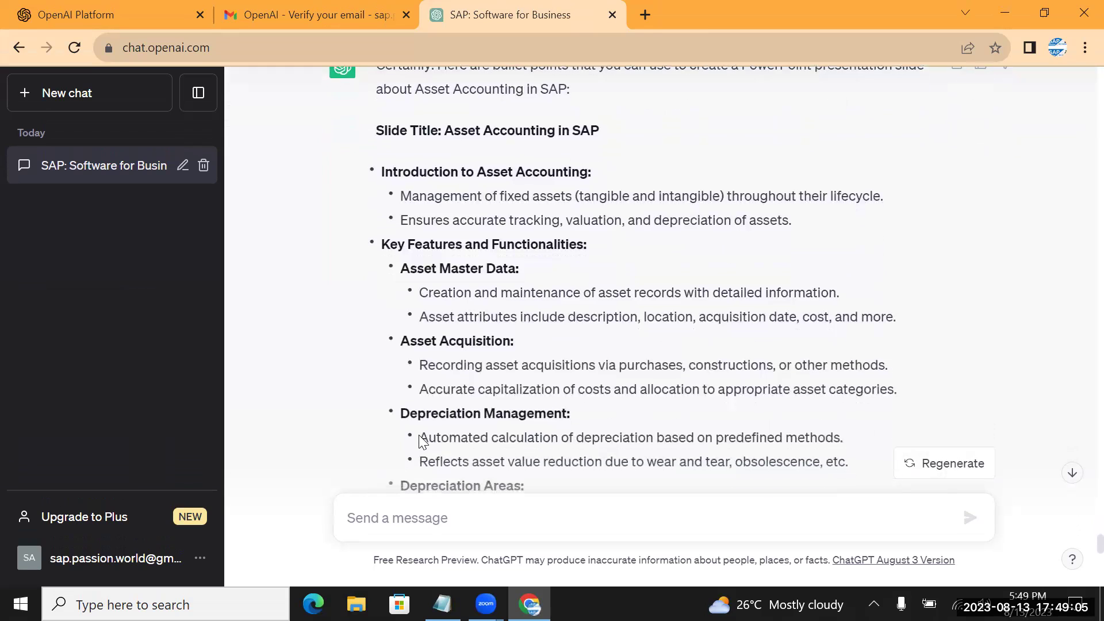
scroll(418, 434, down, 2)
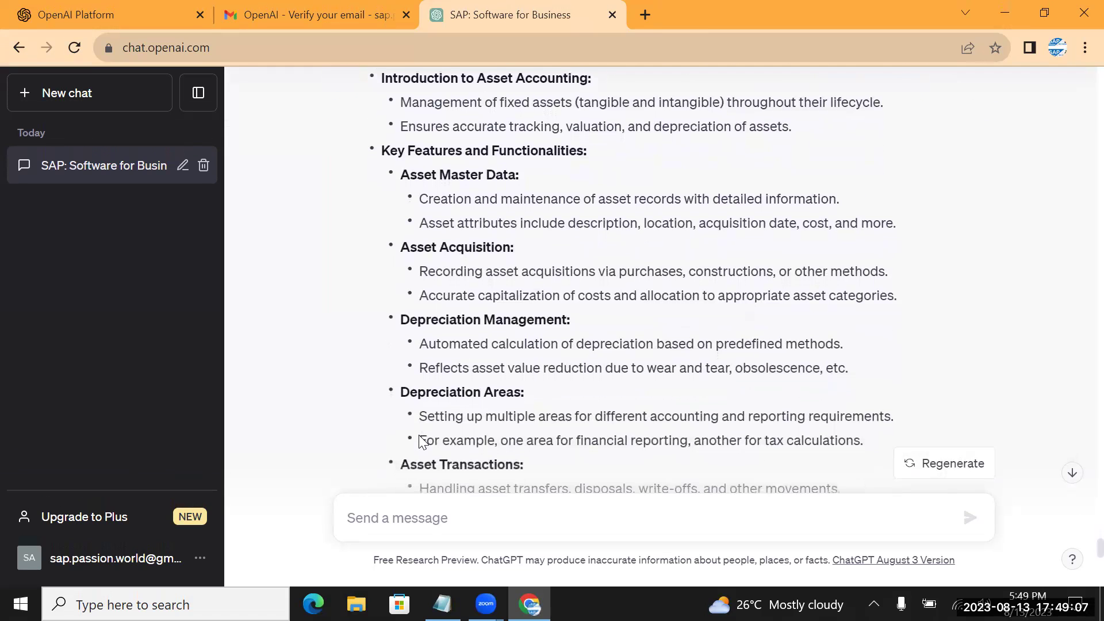
scroll(420, 441, down, 2)
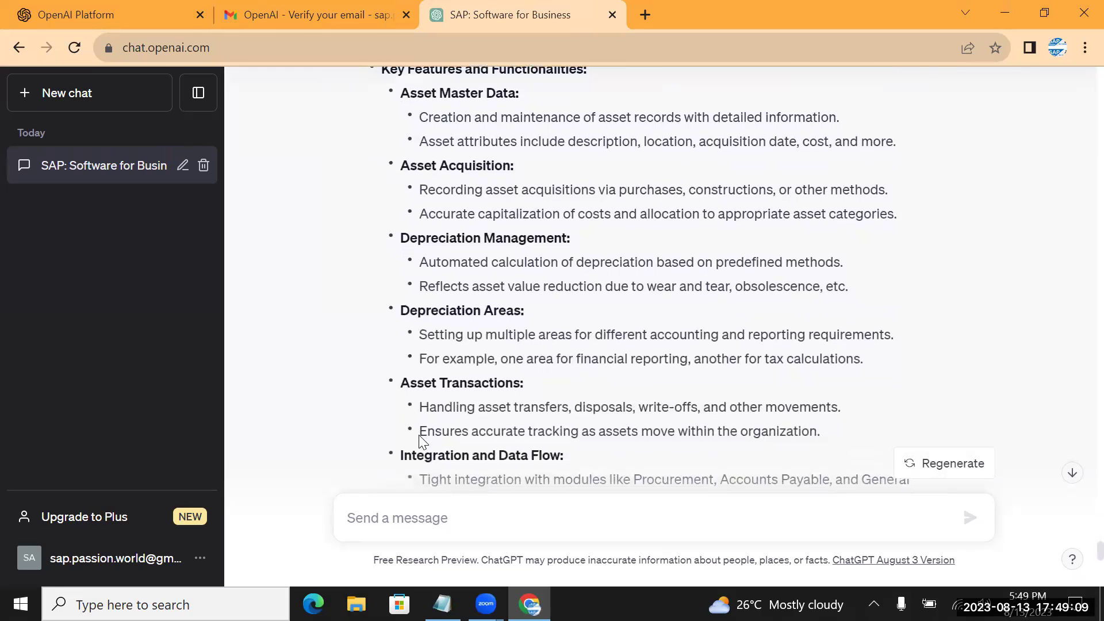
scroll(420, 442, down, 2)
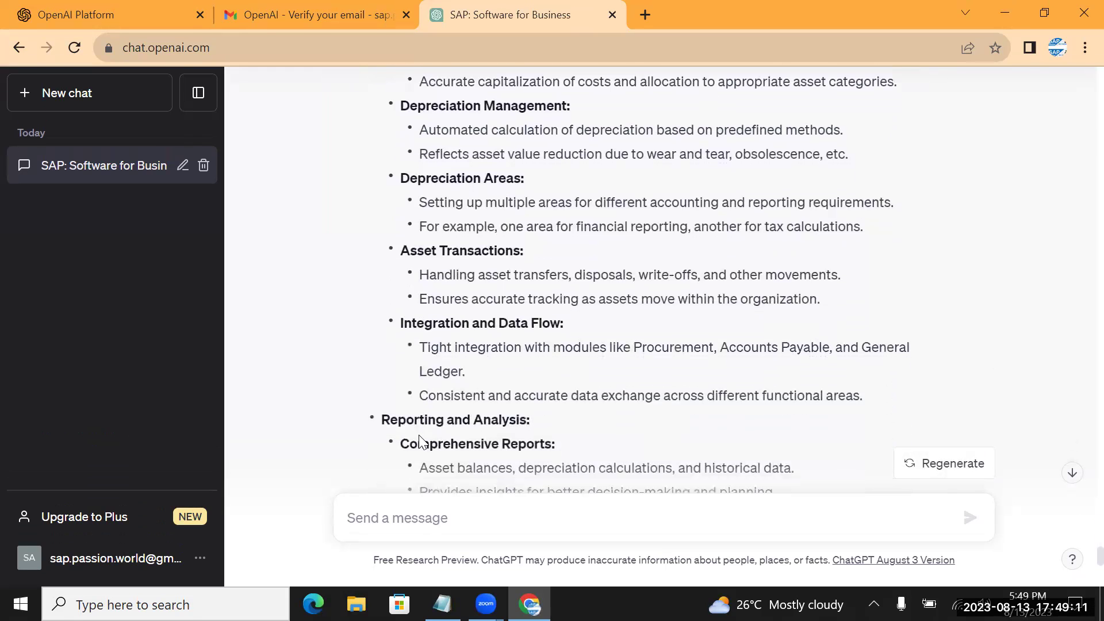
scroll(420, 441, down, 5)
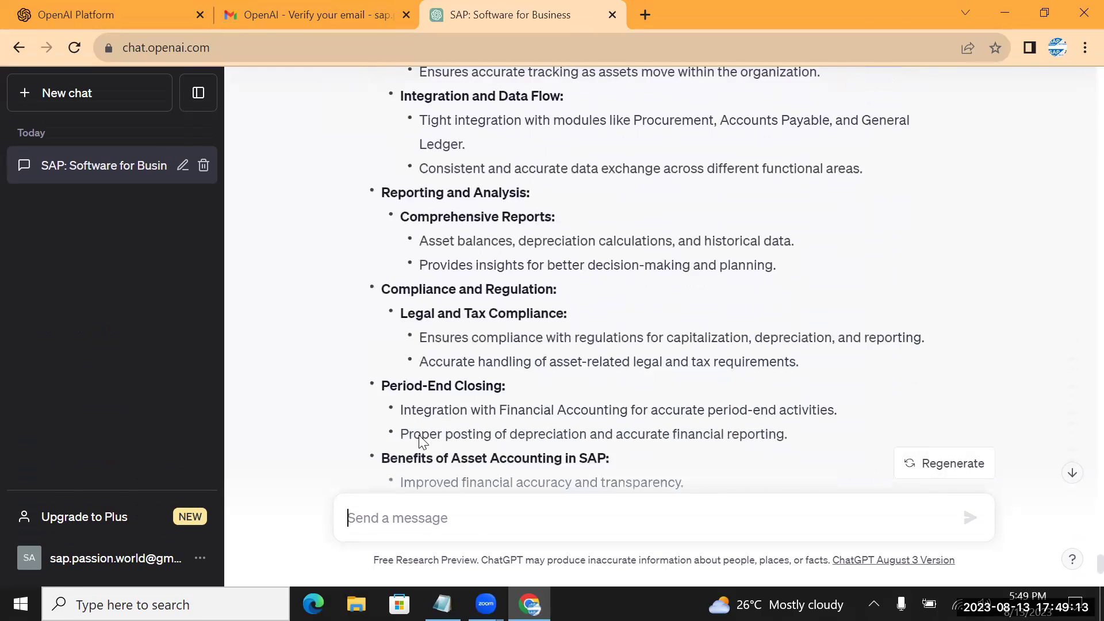
scroll(420, 437, down, 5)
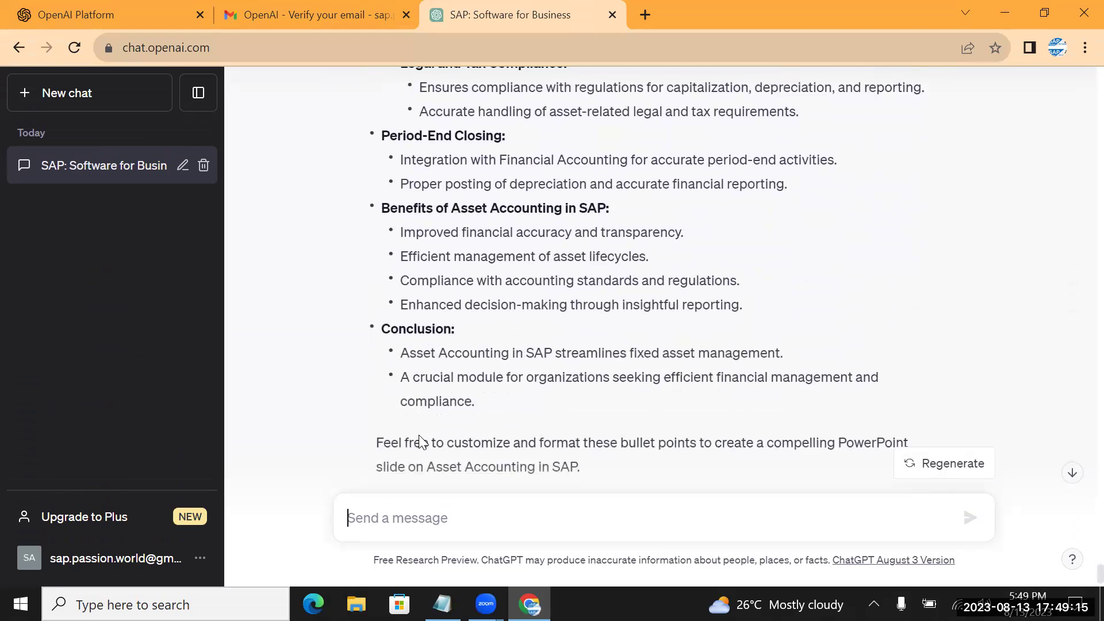
scroll(420, 442, up, 1)
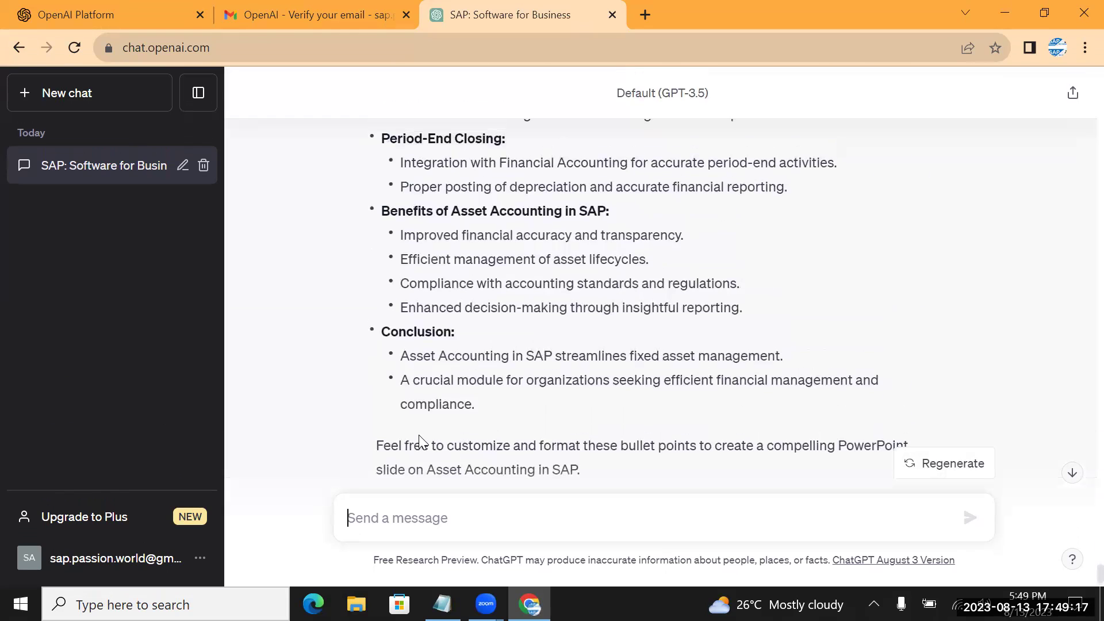
scroll(420, 440, up, 2)
scroll(420, 440, down, 1)
scroll(420, 441, up, 8)
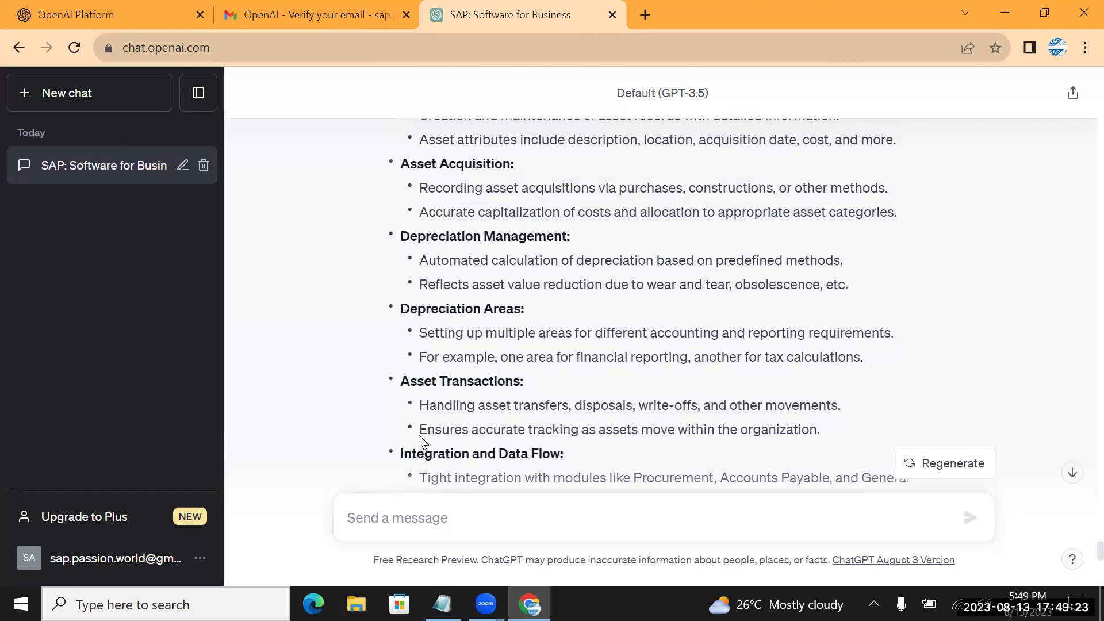
Copy "Create a CV for FICO experiance." from the Notepad notes, insert "SAP" before "FICO" and send it to ChatGPT.
key(alt+Tab)
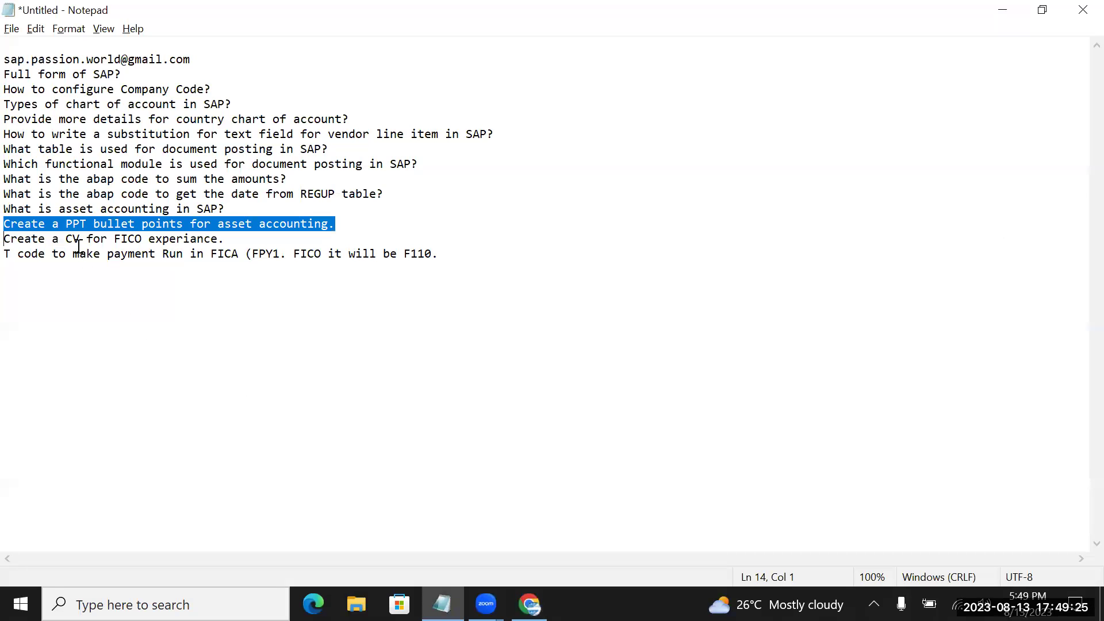
click(8, 242)
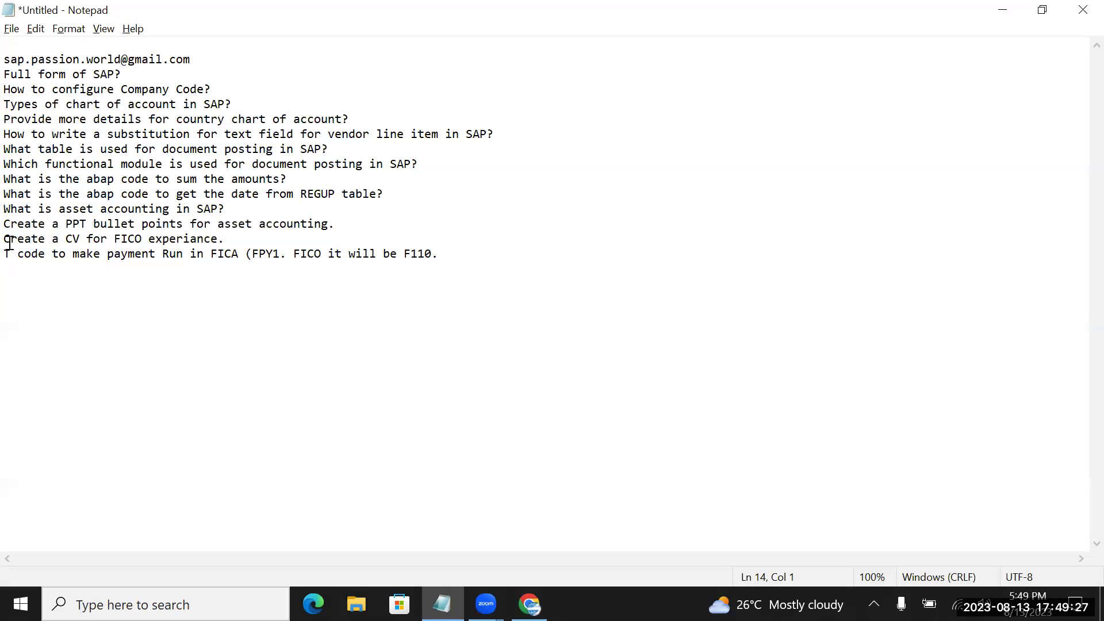
key(shift+Down)
key(ctrl+c)
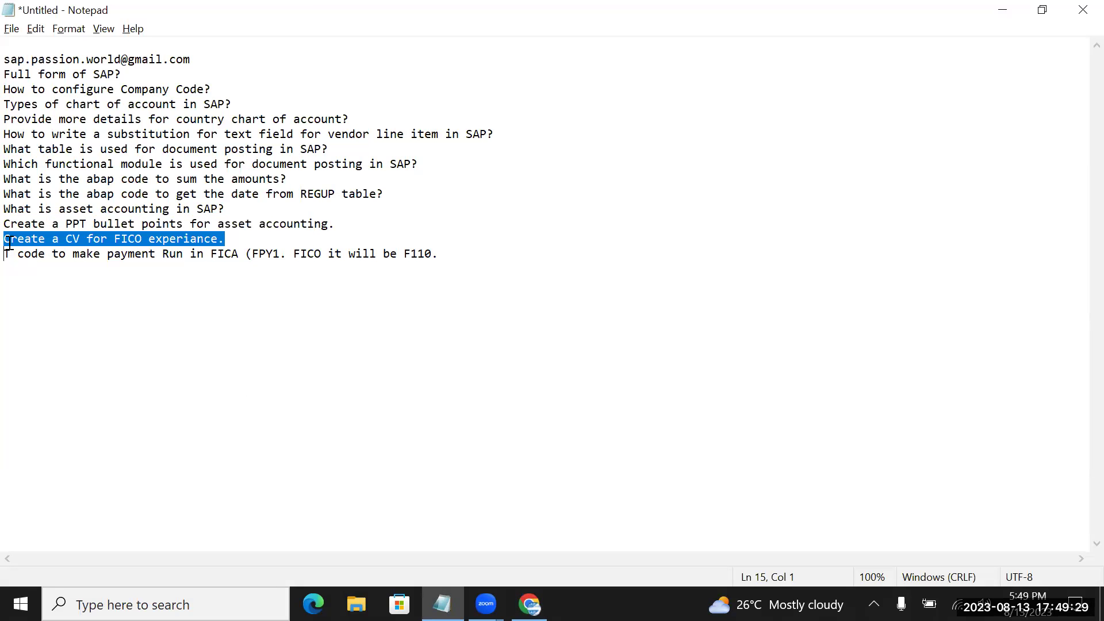
key(alt+Tab)
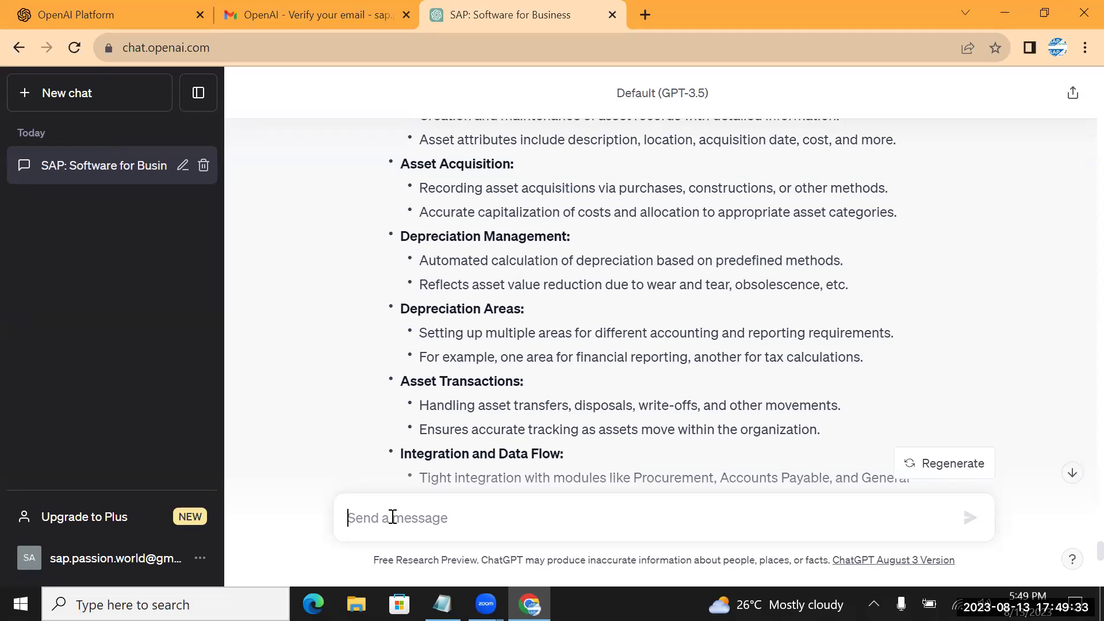
key(ctrl+v)
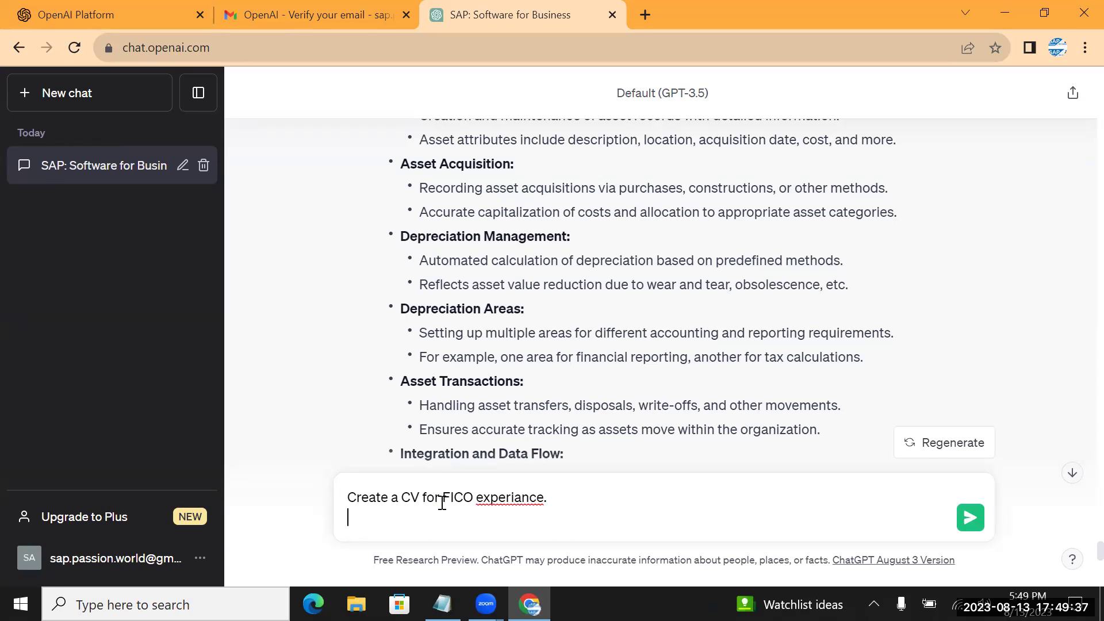
text(SAP)
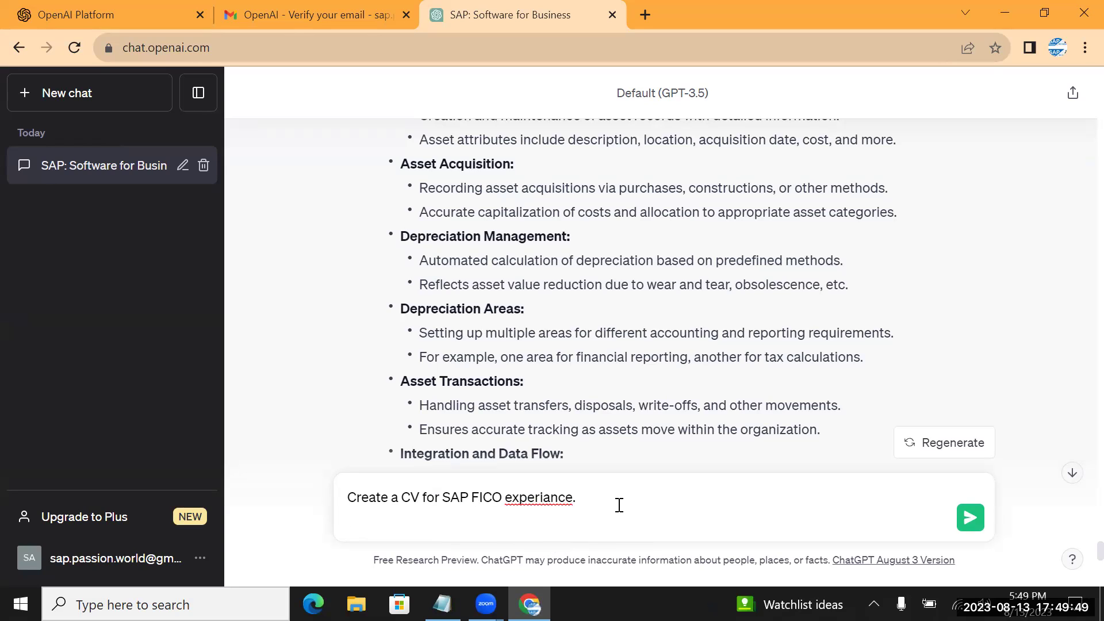
click(970, 520)
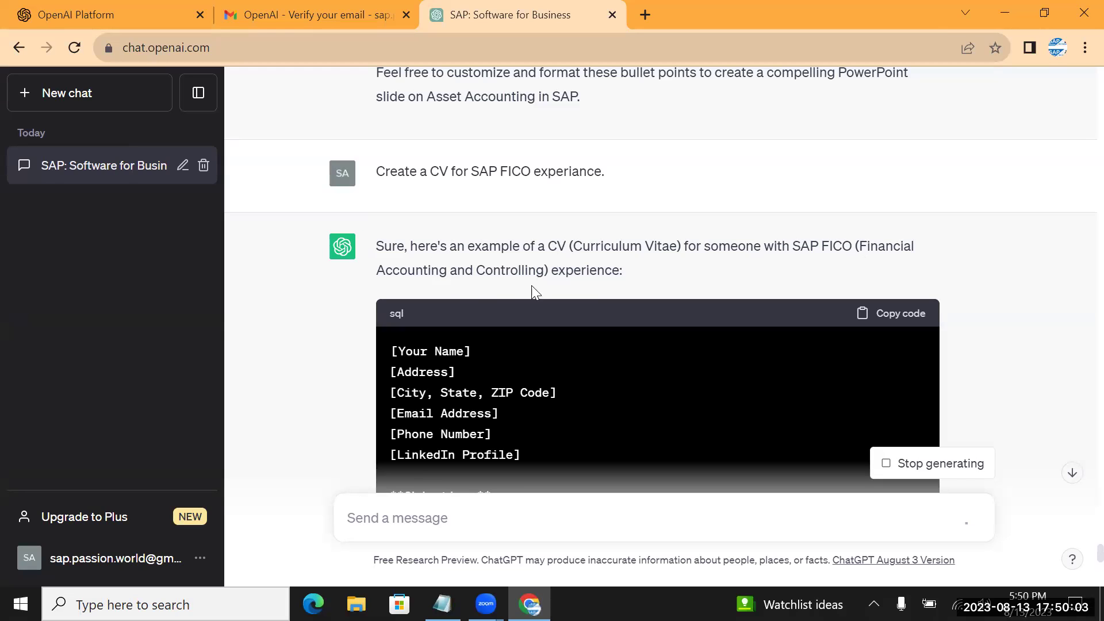
Review the generated SAP FICO CV template, from the contact details through to the references and closing advice.
scroll(577, 287, down, 3)
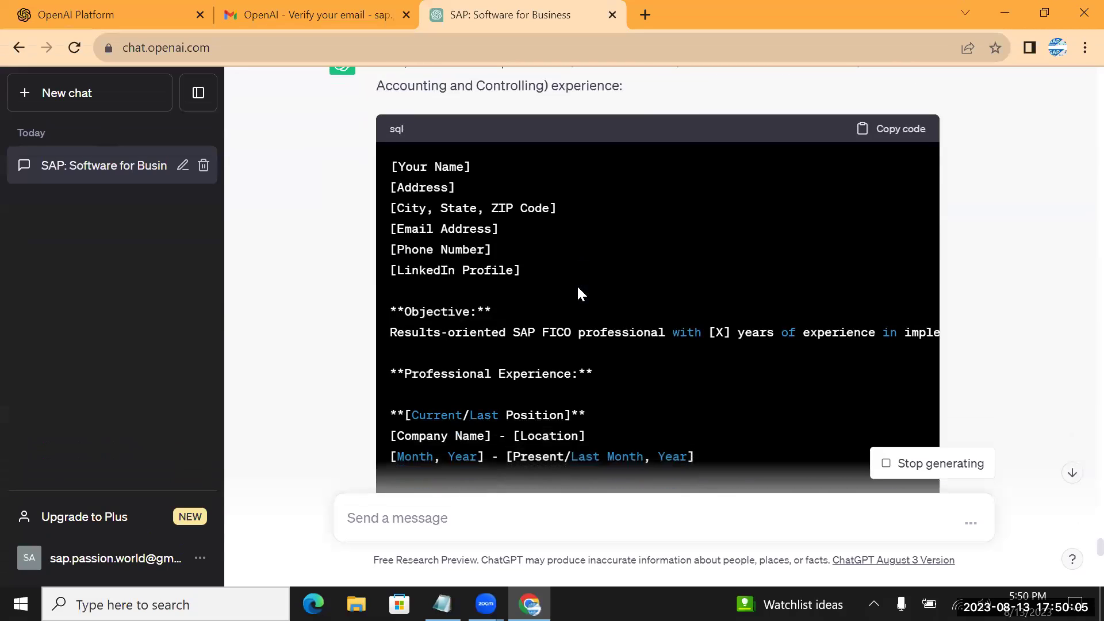
scroll(577, 287, down, 4)
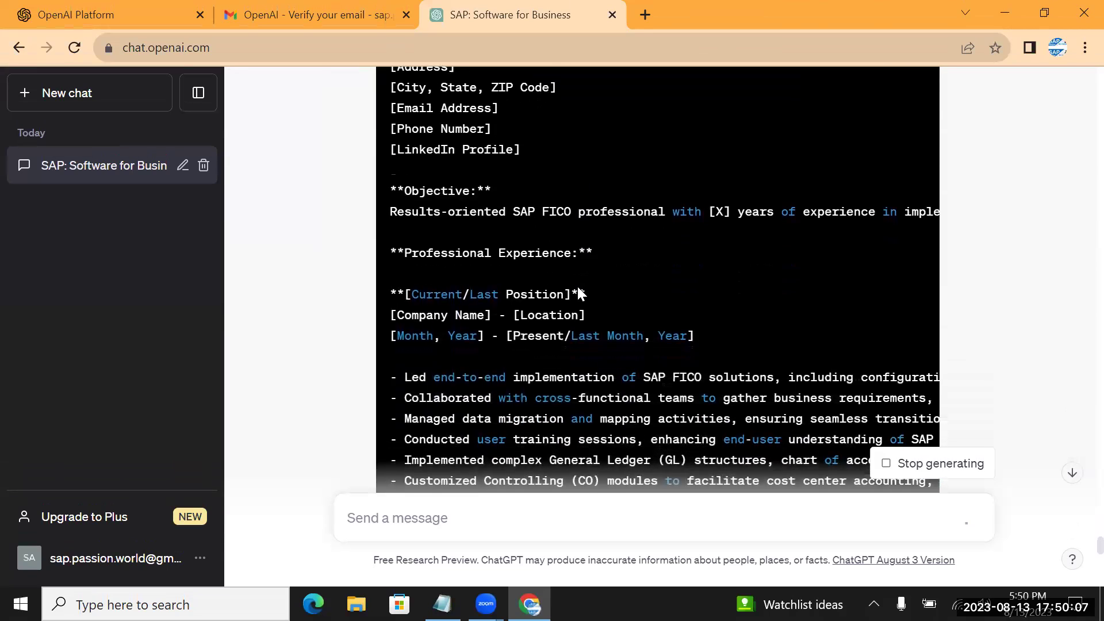
scroll(577, 286, down, 6)
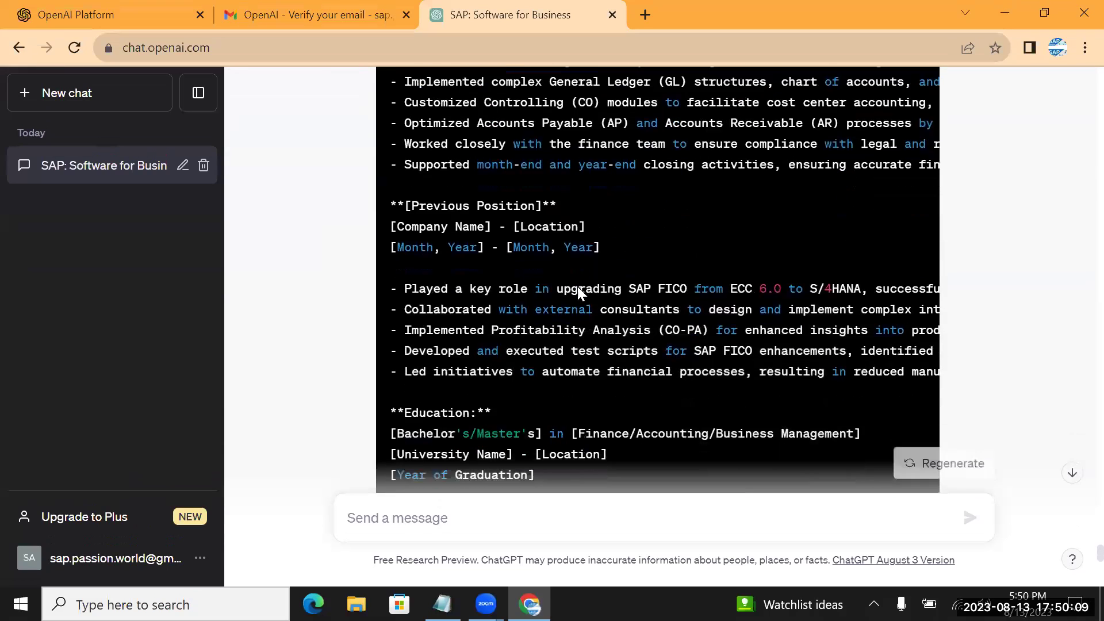
scroll(577, 286, down, 12)
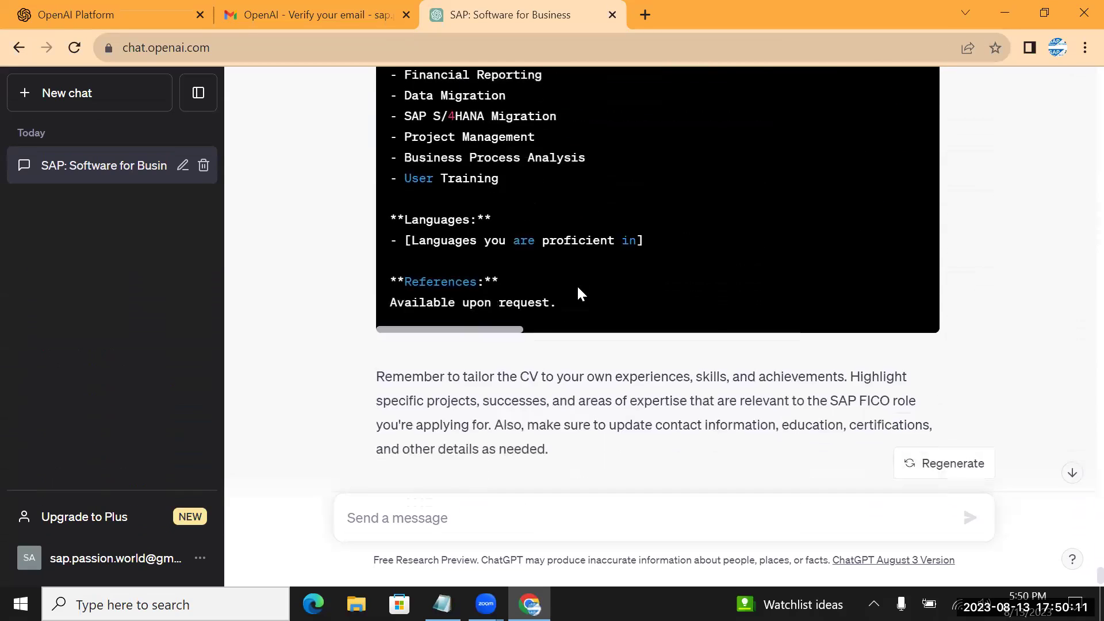
scroll(581, 292, down, 1)
scroll(578, 287, up, 4)
scroll(577, 286, down, 2)
scroll(578, 286, up, 4)
scroll(579, 293, down, 5)
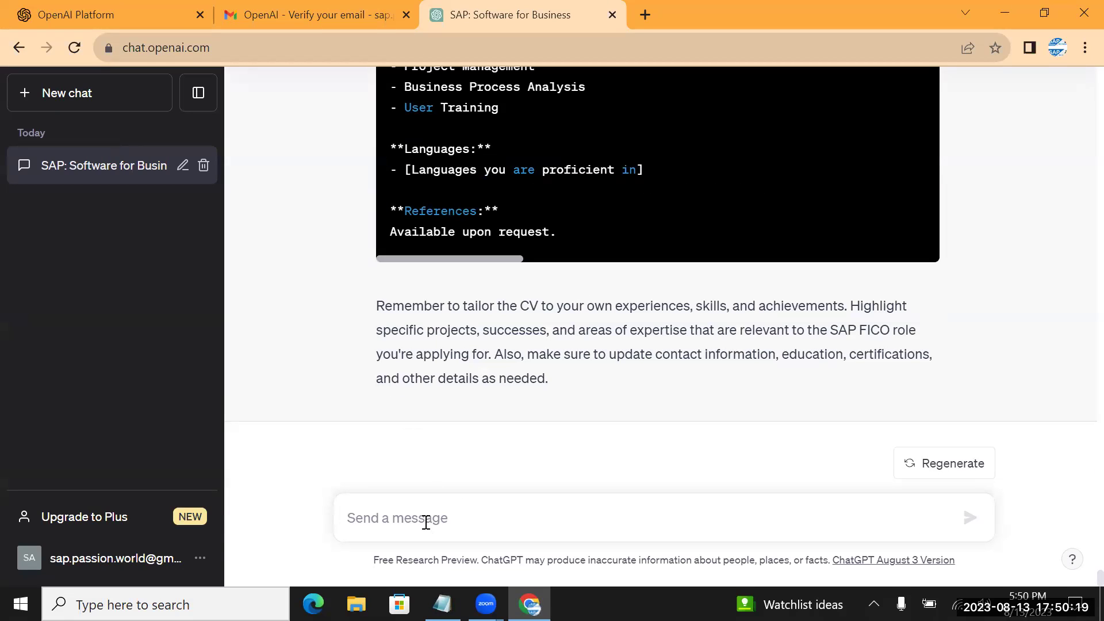
Send ChatGPT the request "create a cv for sap finance module in word?".
text(create a)
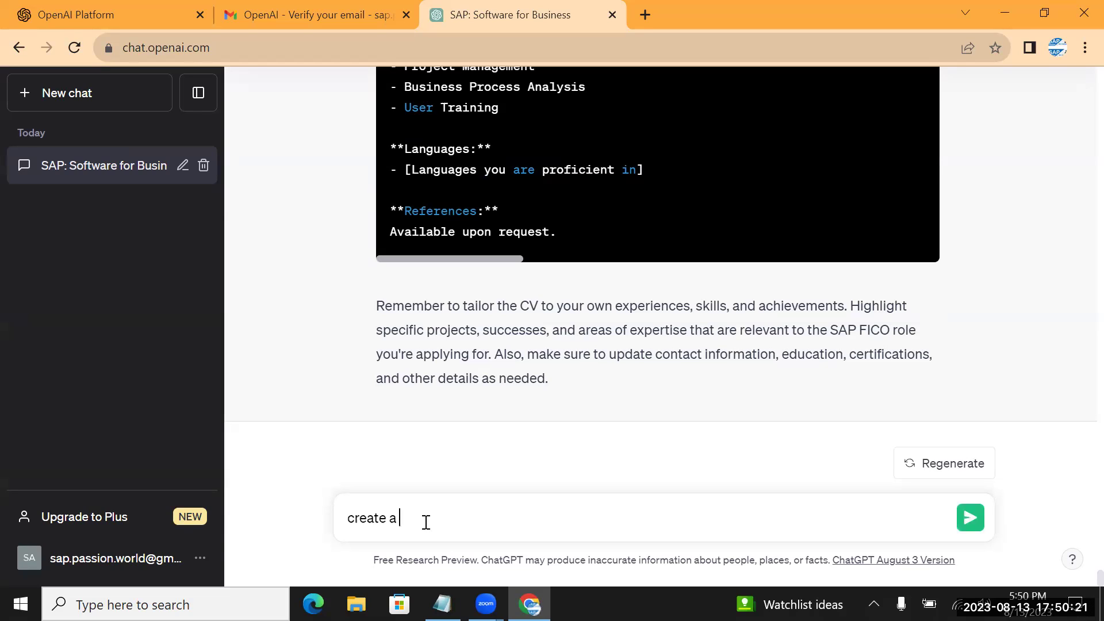
text( cv for finance module)
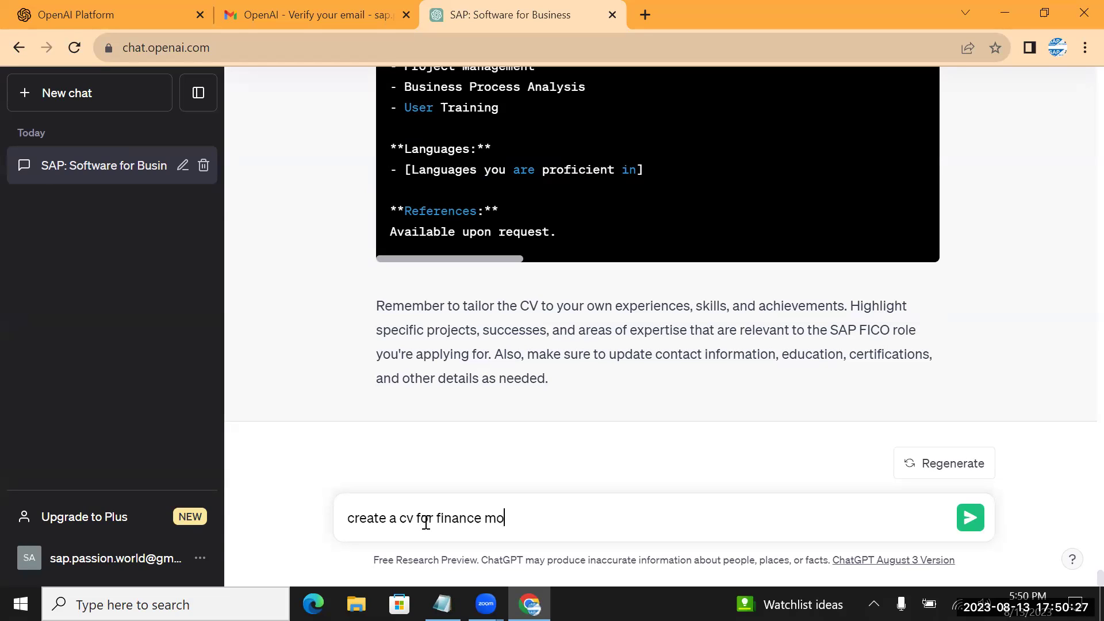
click(435, 521)
text(sap )
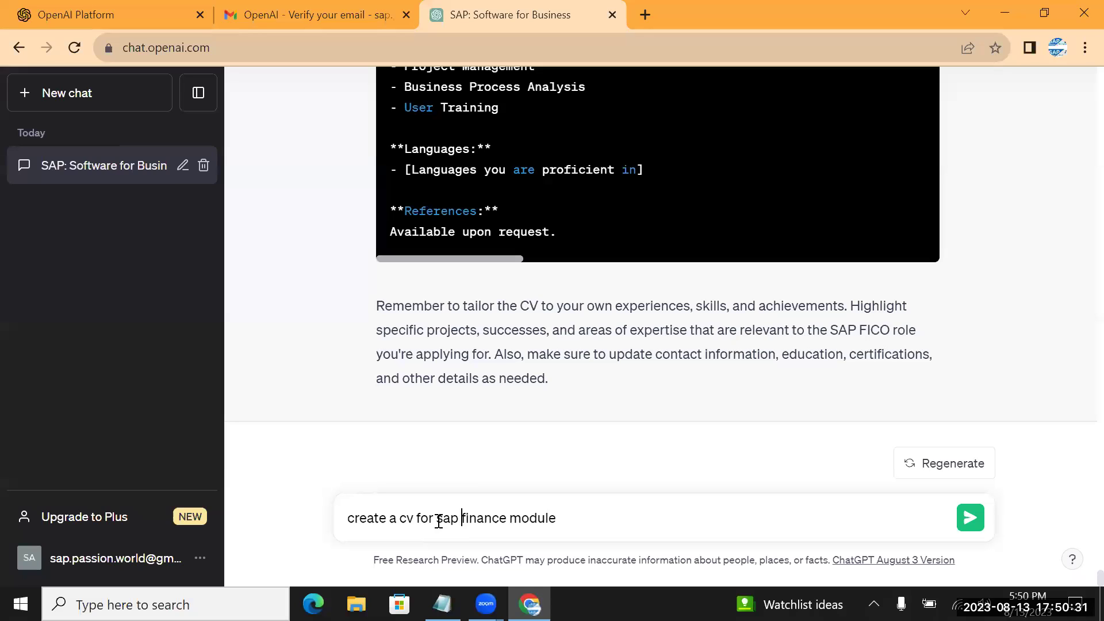
text( in word?)
key(Return)
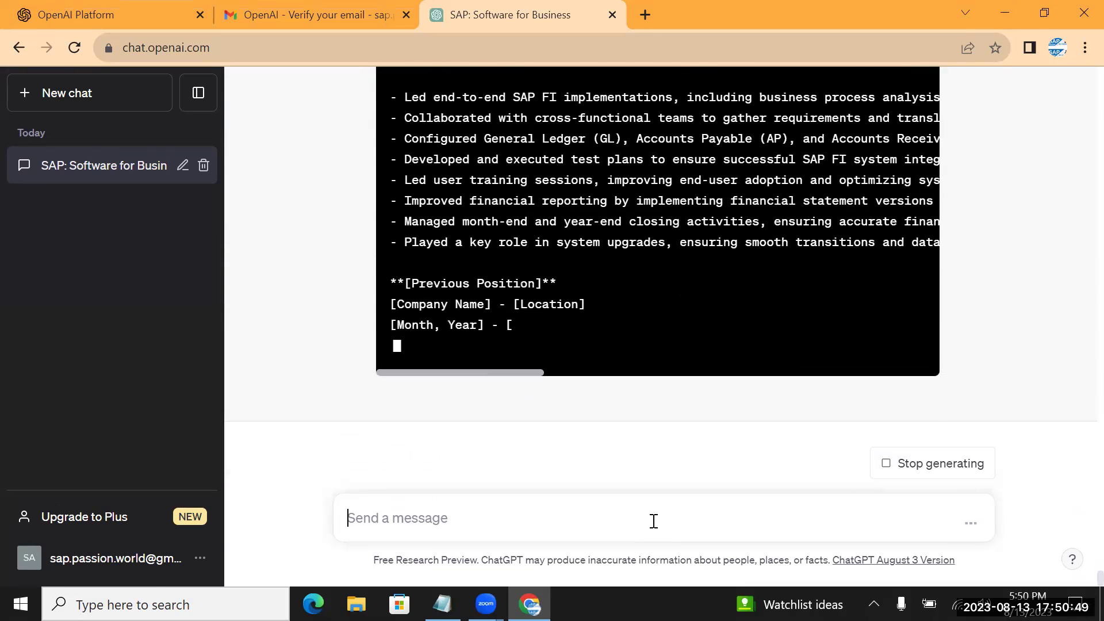
Examine the SAP Finance module CV template, including its experience, education, certifications and skills sections and the advice on using Word.
scroll(653, 521, up, 3)
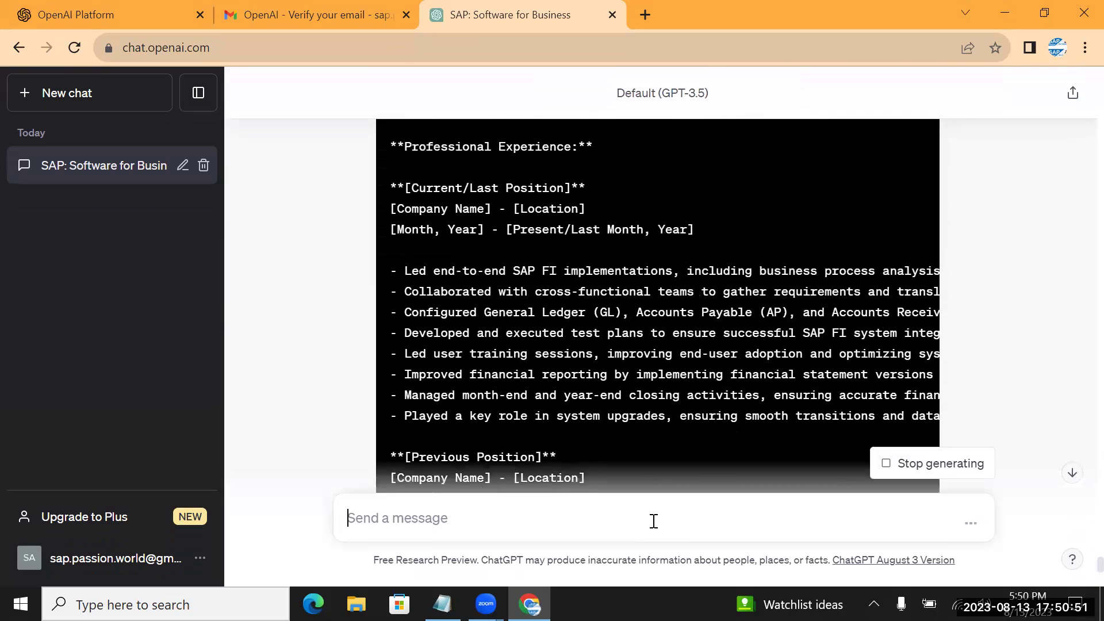
scroll(654, 521, up, 4)
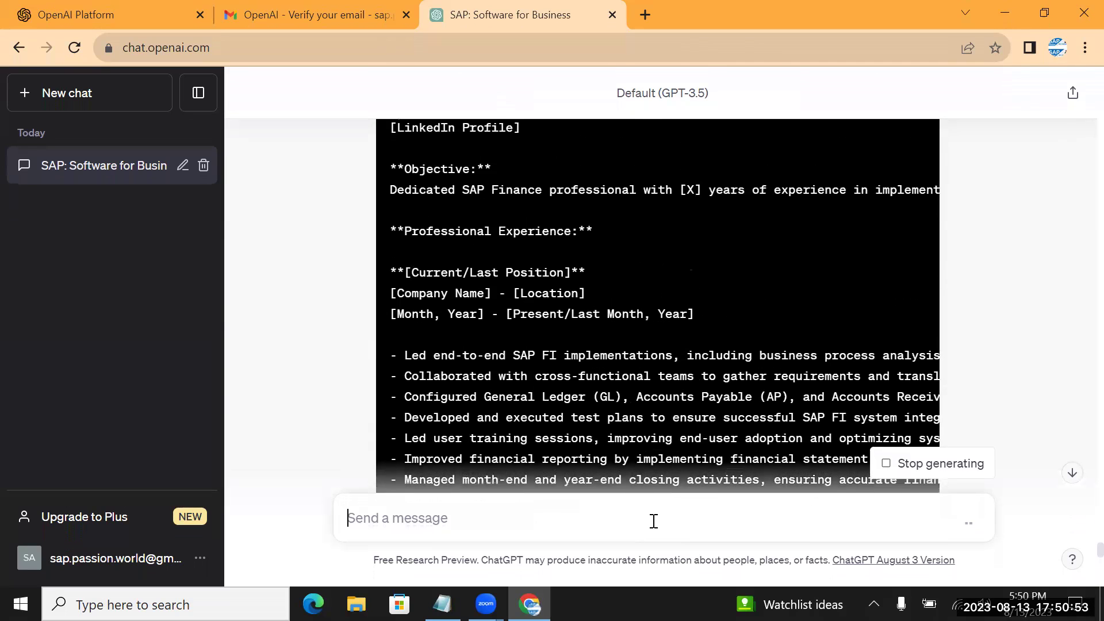
scroll(654, 521, up, 1)
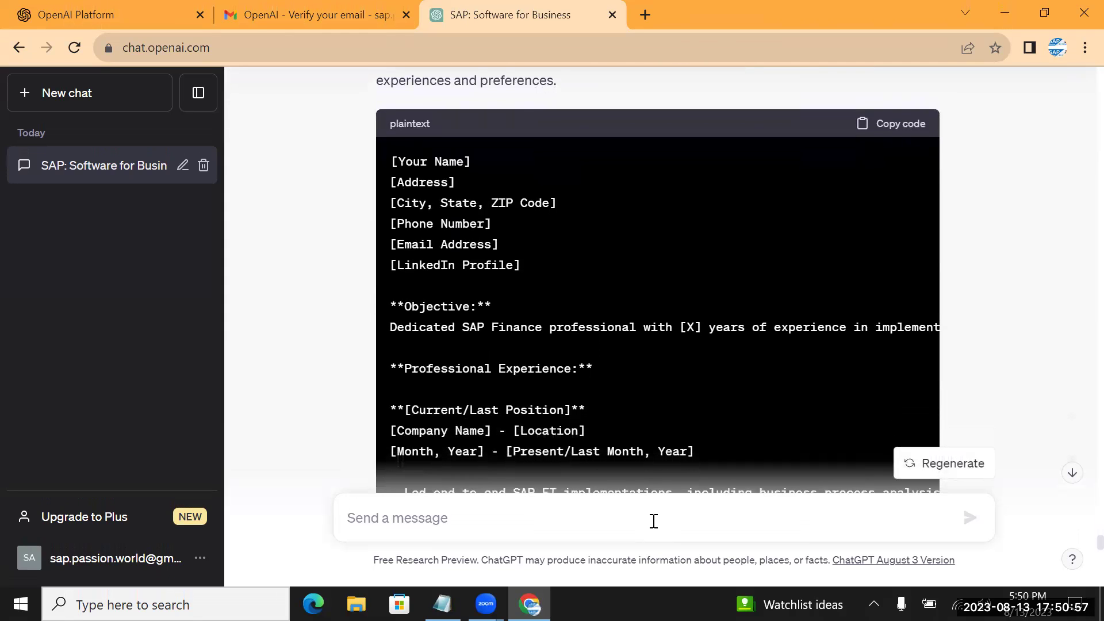
scroll(654, 521, up, 1)
scroll(653, 521, up, 1)
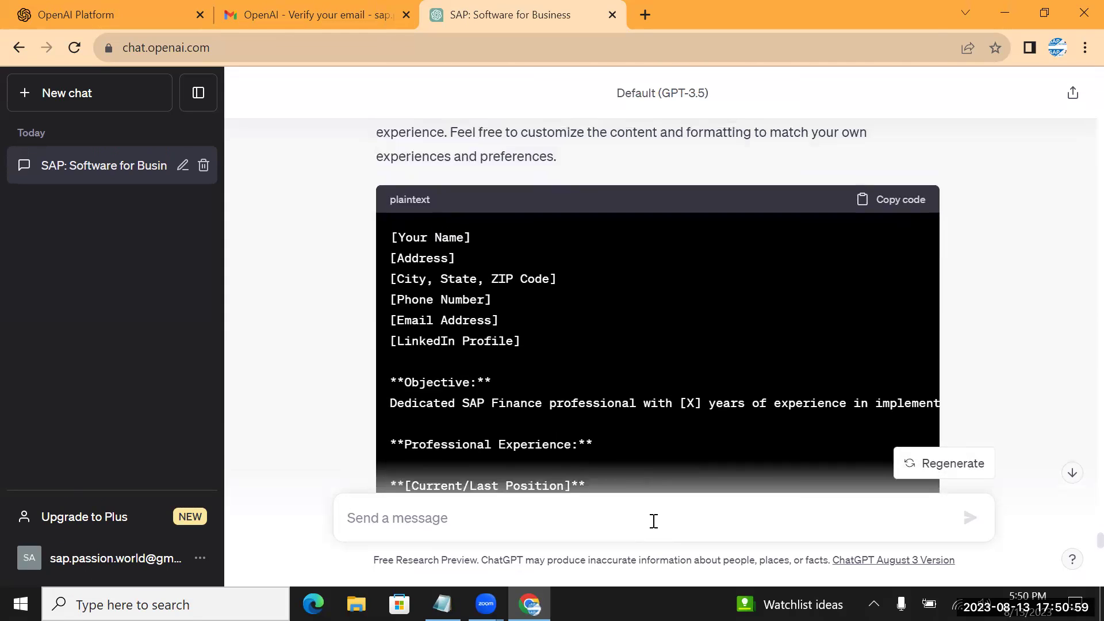
scroll(653, 521, down, 3)
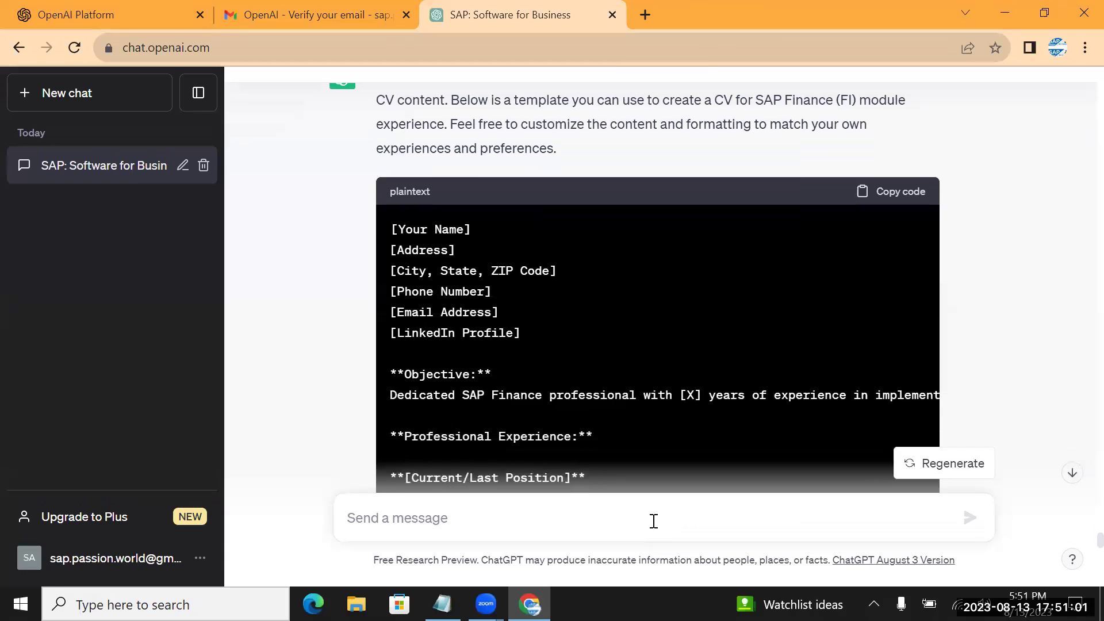
scroll(654, 521, down, 5)
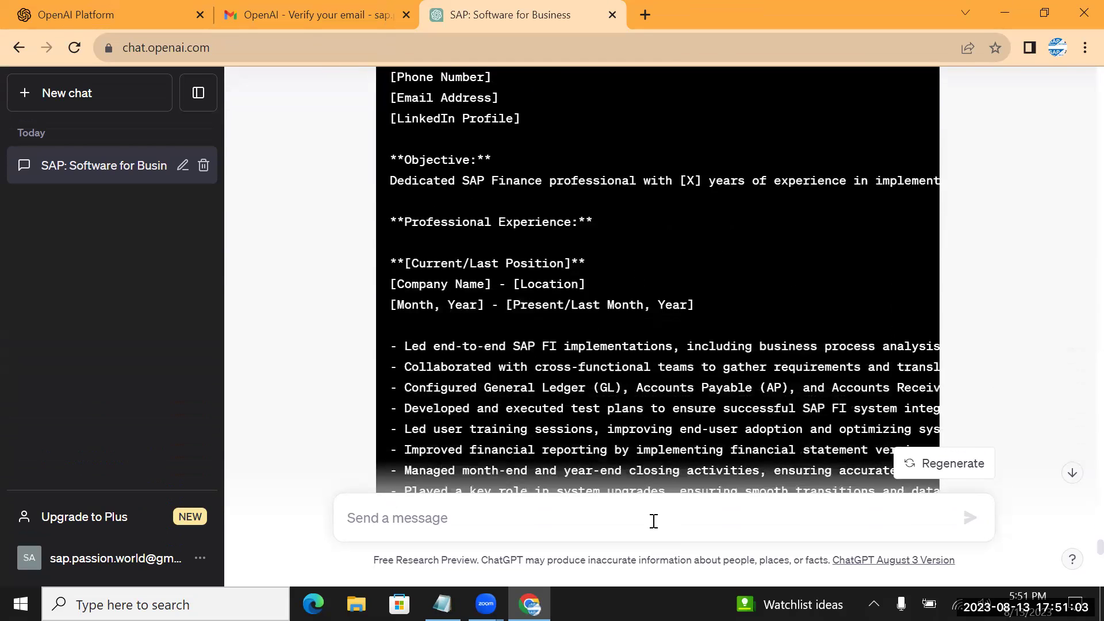
scroll(654, 521, down, 3)
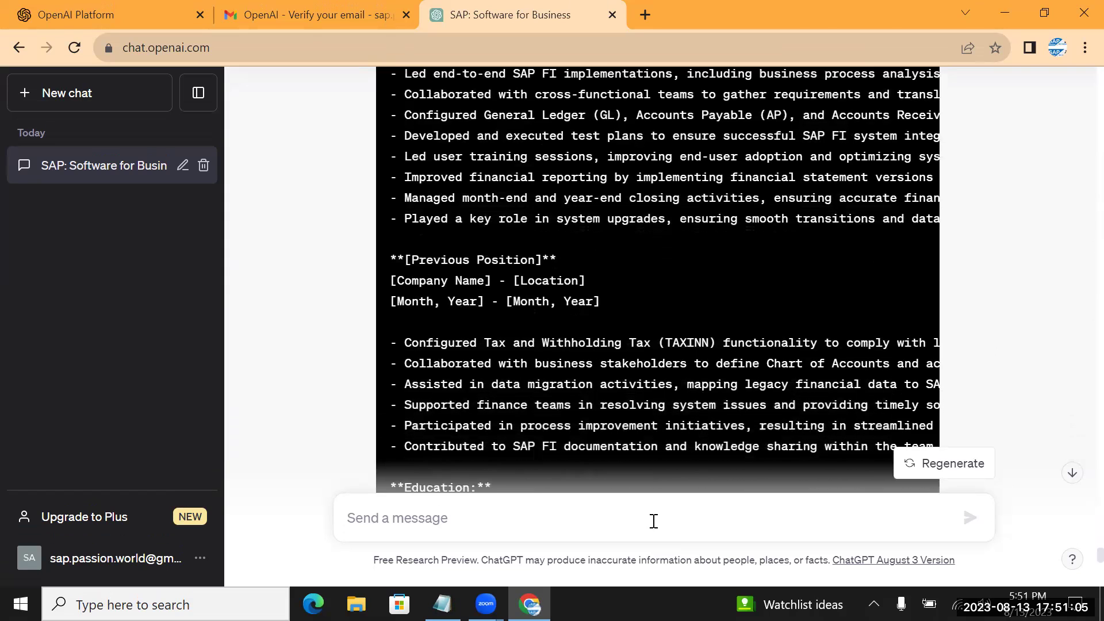
scroll(654, 521, down, 4)
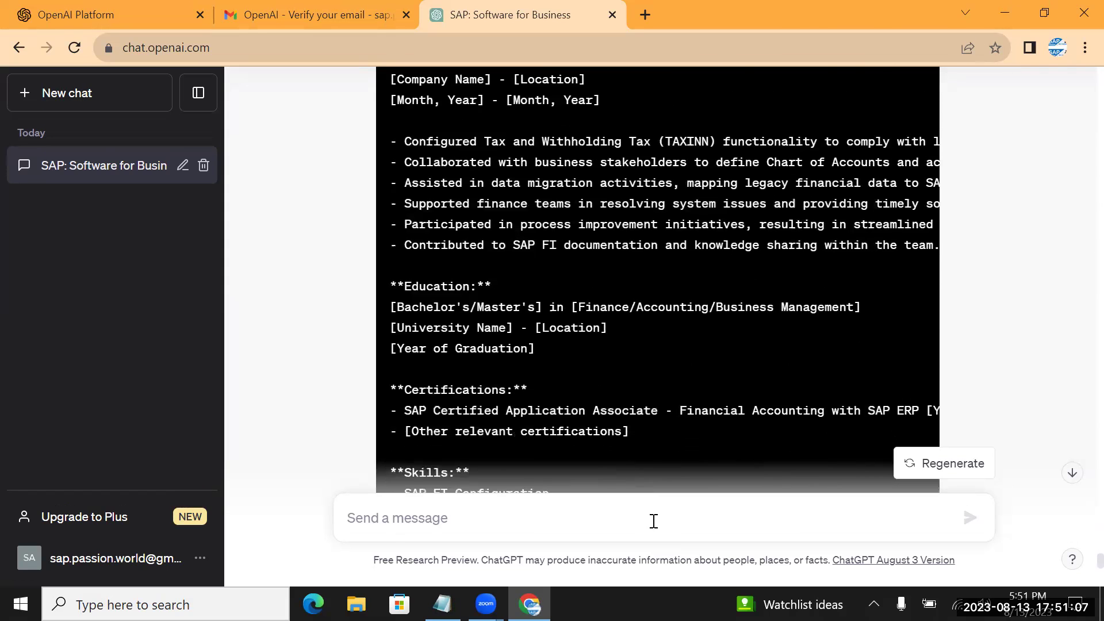
scroll(654, 521, down, 4)
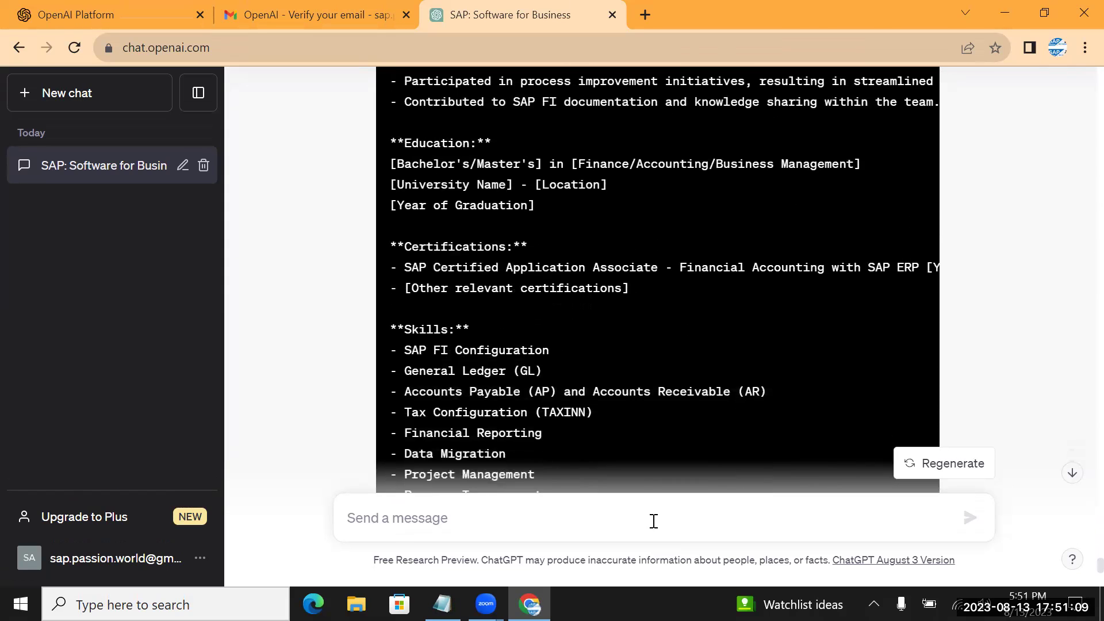
scroll(653, 521, down, 3)
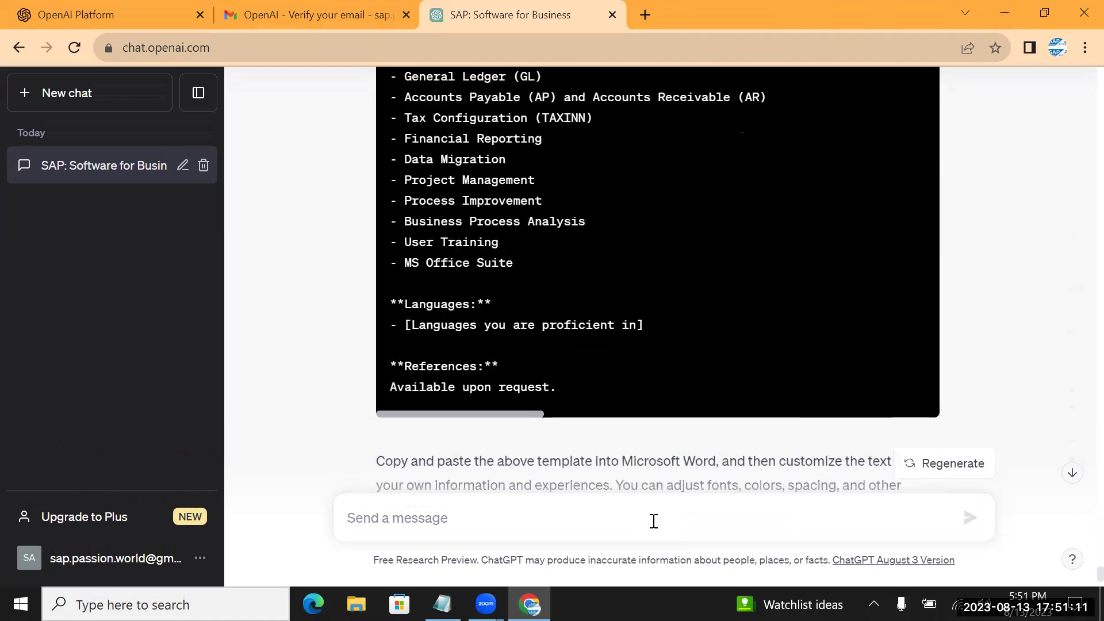
scroll(653, 521, down, 1)
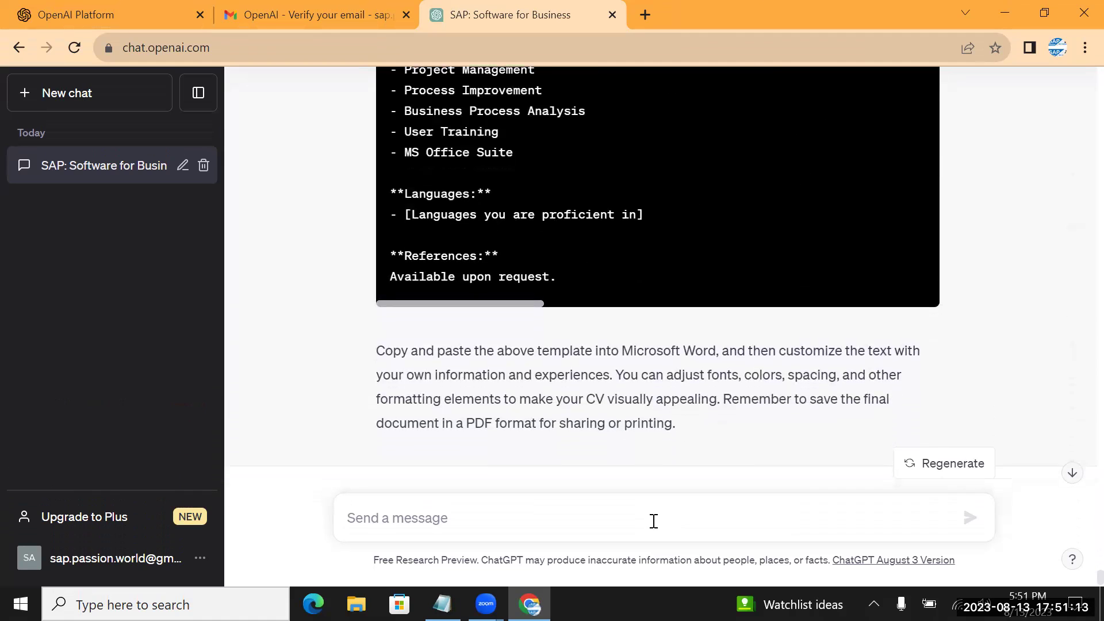
scroll(654, 521, up, 3)
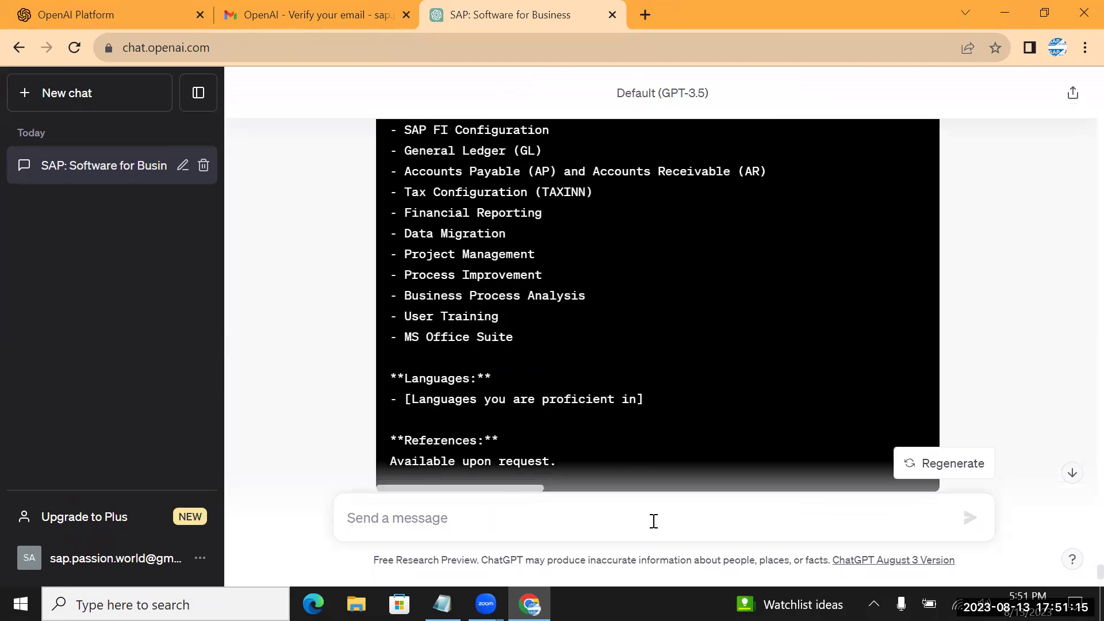
scroll(654, 520, up, 1)
scroll(654, 521, up, 2)
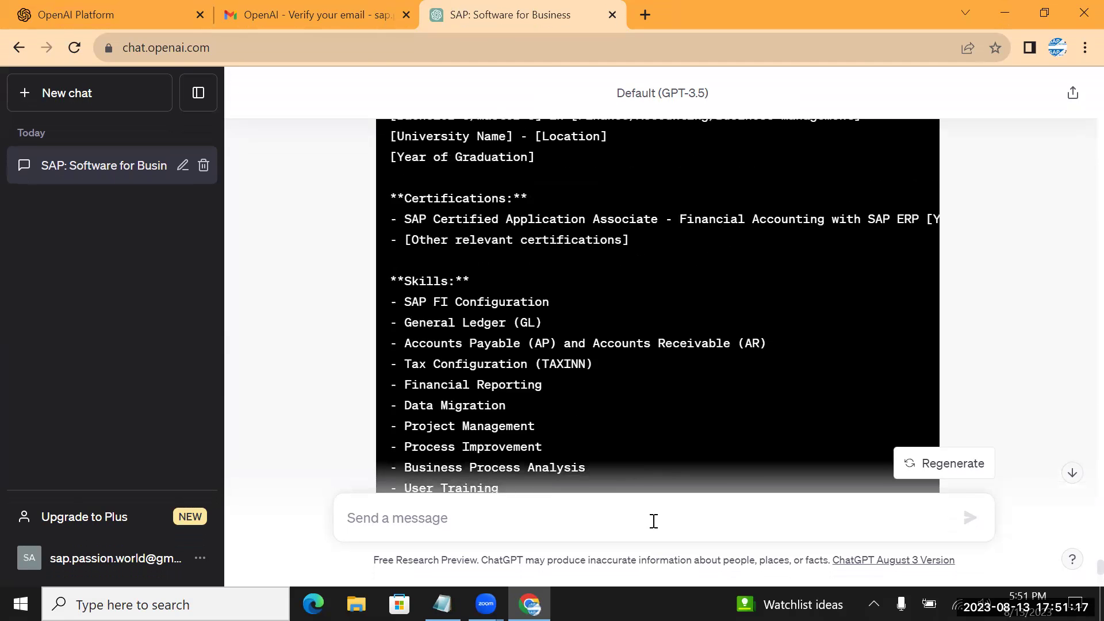
scroll(653, 520, up, 1)
scroll(654, 521, up, 3)
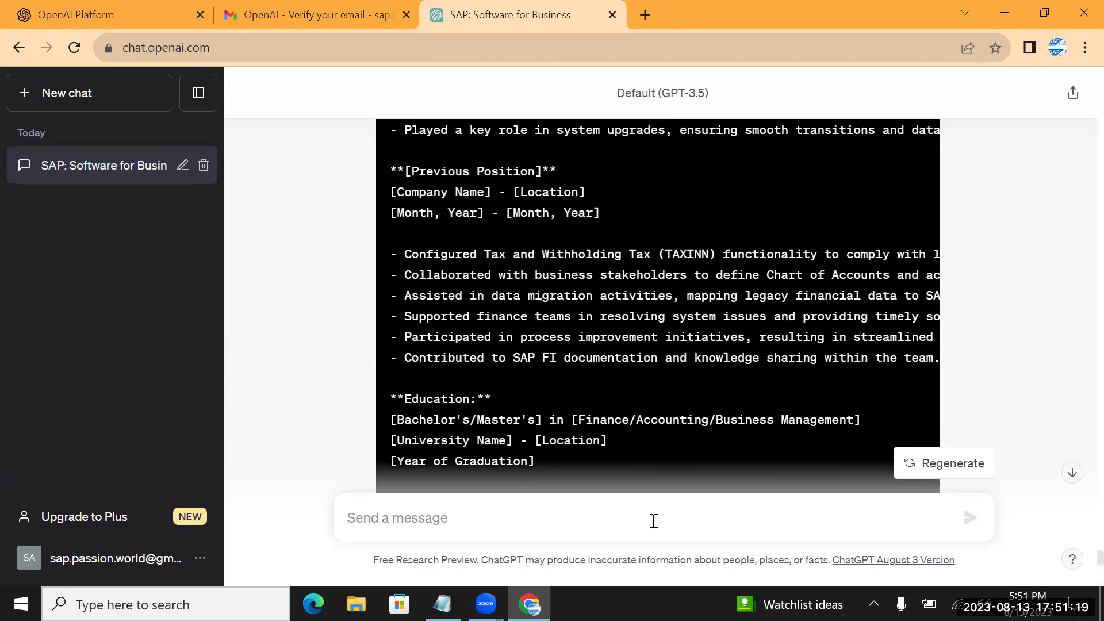
Copy "T code to make payment Run in FICA" from the Notepad notes, add a question mark and send it to ChatGPT.
key(alt+Tab)
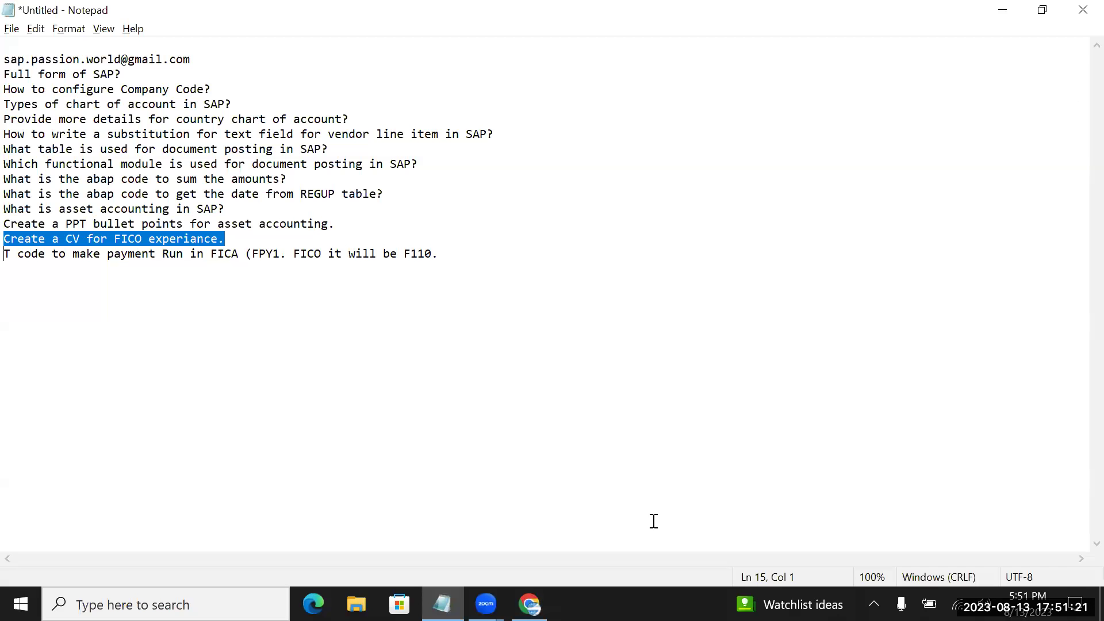
click(9, 254)
key(shift+Right)
key(shift+Right)
key(shift+Right)
key(shift+Right)
key(shift+Right)
key(shift+Right)
key(shift+Right)
key(shift+Right)
key(shift+Right)
key(shift+Right)
key(shift+Right)
key(shift+Right)
key(shift+Right)
key(shift+Right)
key(shift+Right)
key(shift+Right)
key(shift+Right)
key(shift+Right)
key(shift+Right)
key(shift+Right)
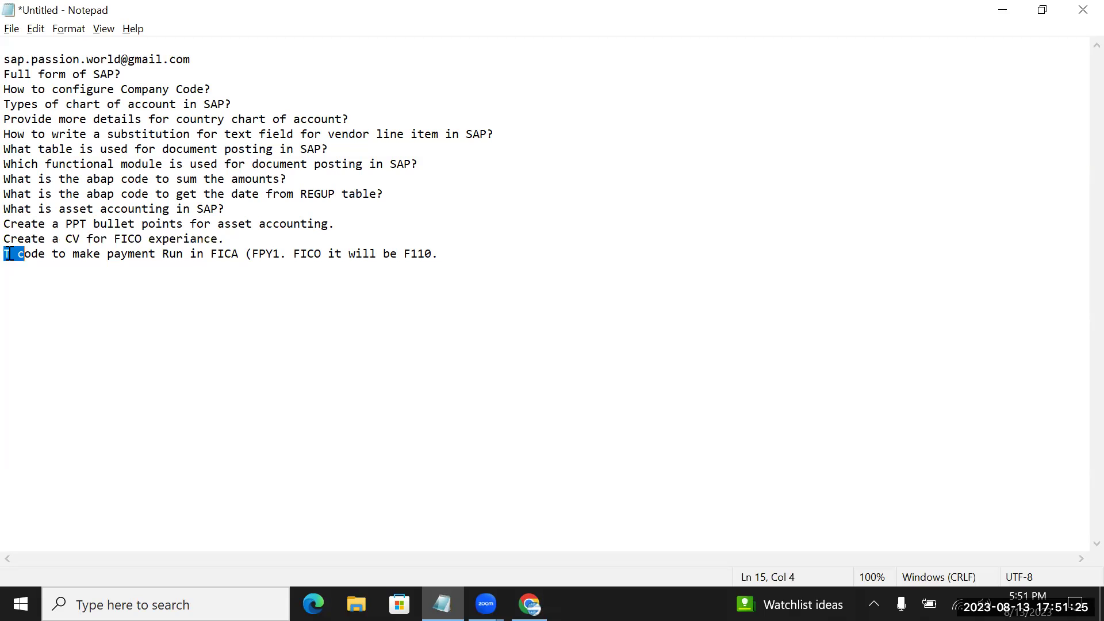
key(shift+Right)
key(ctrl+c)
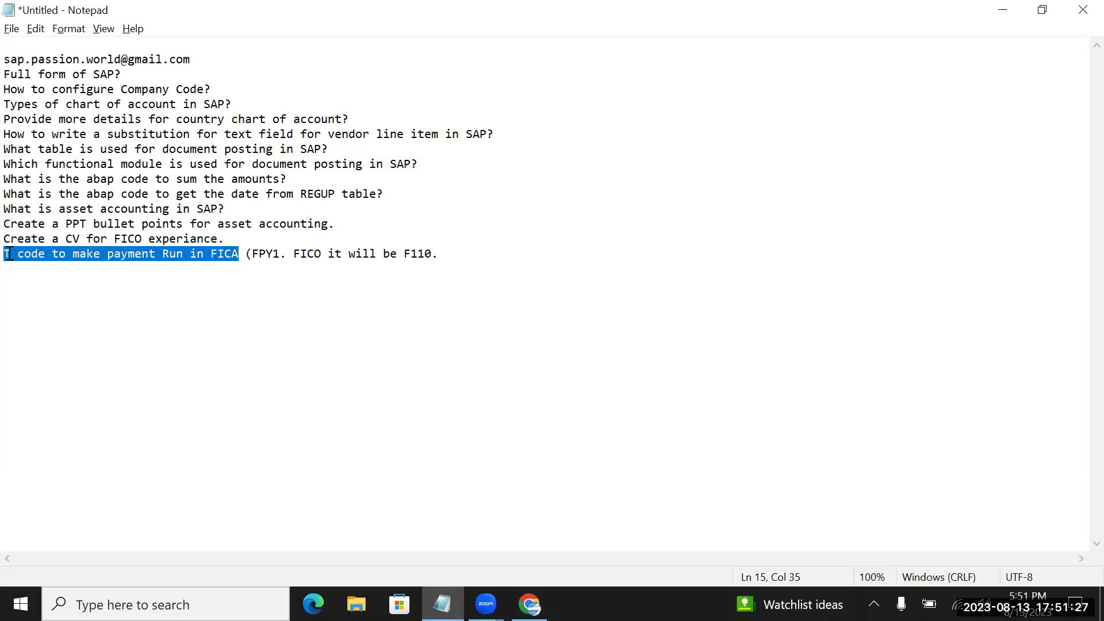
key(alt+Tab)
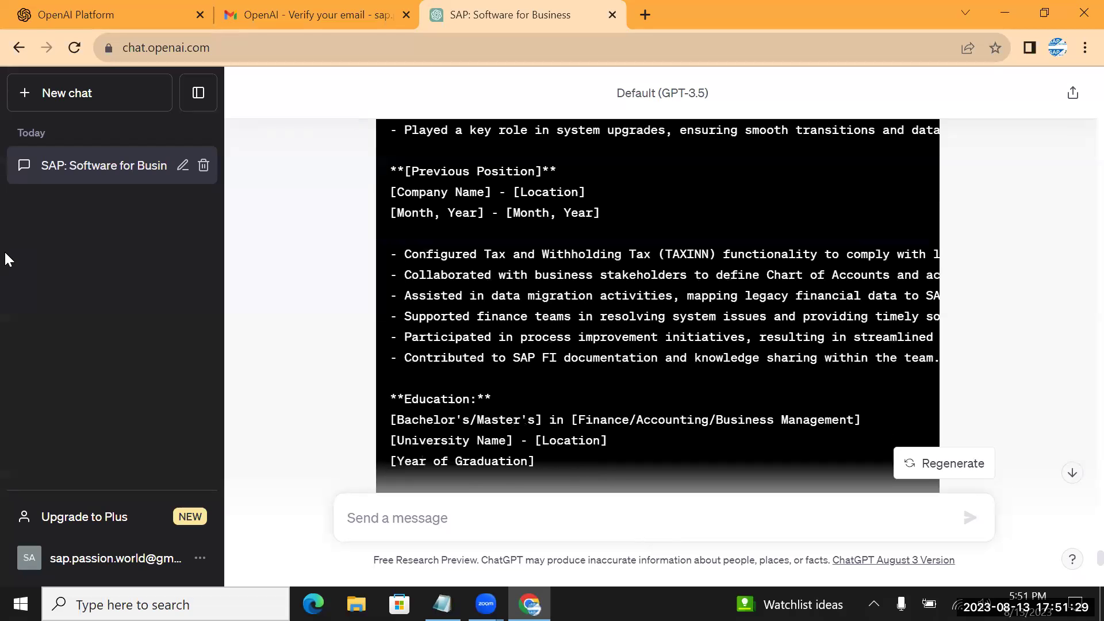
click(419, 519)
key(ctrl+v)
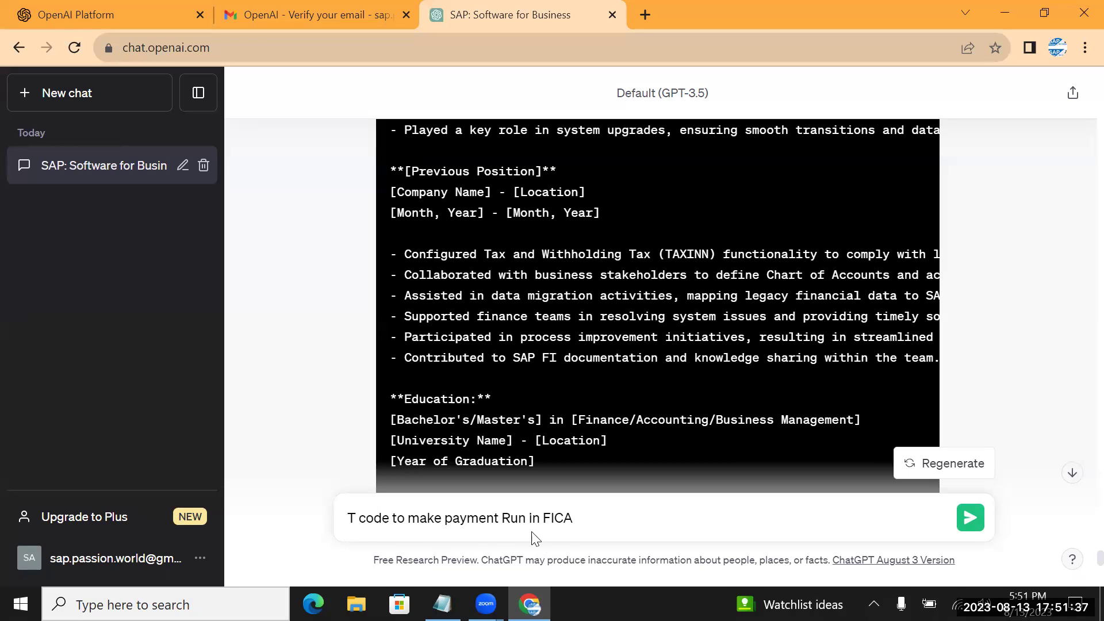
text(?)
click(970, 520)
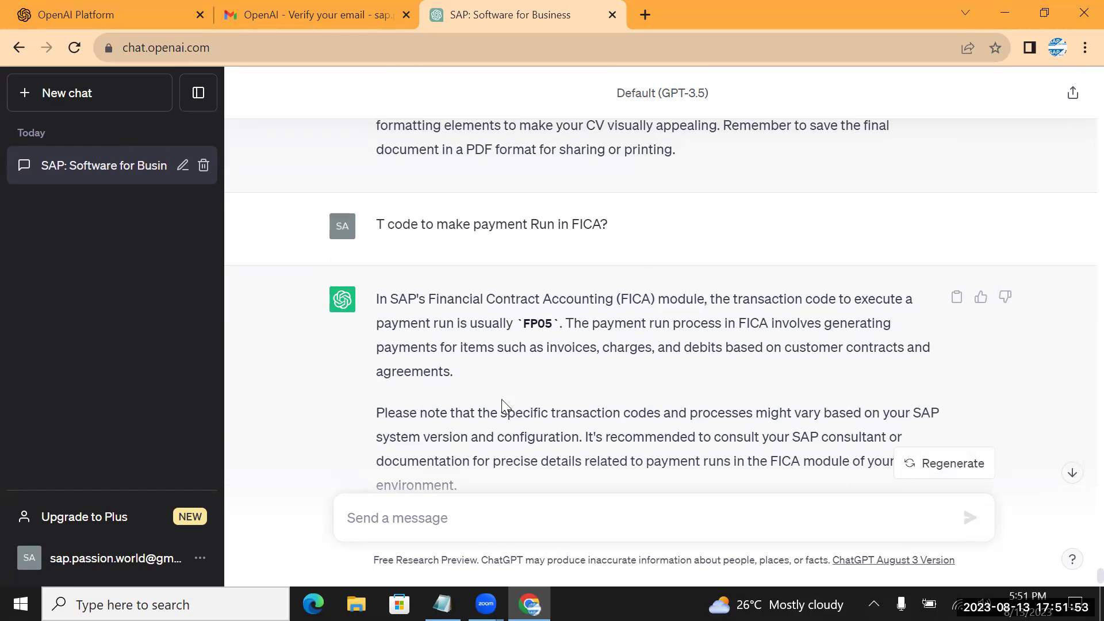
Reuse the FICA payment run question with "FICA" changed to "FICO" and send "T code to make payment Run in FICO?".
triple_click(556, 230)
key(ctrl+c)
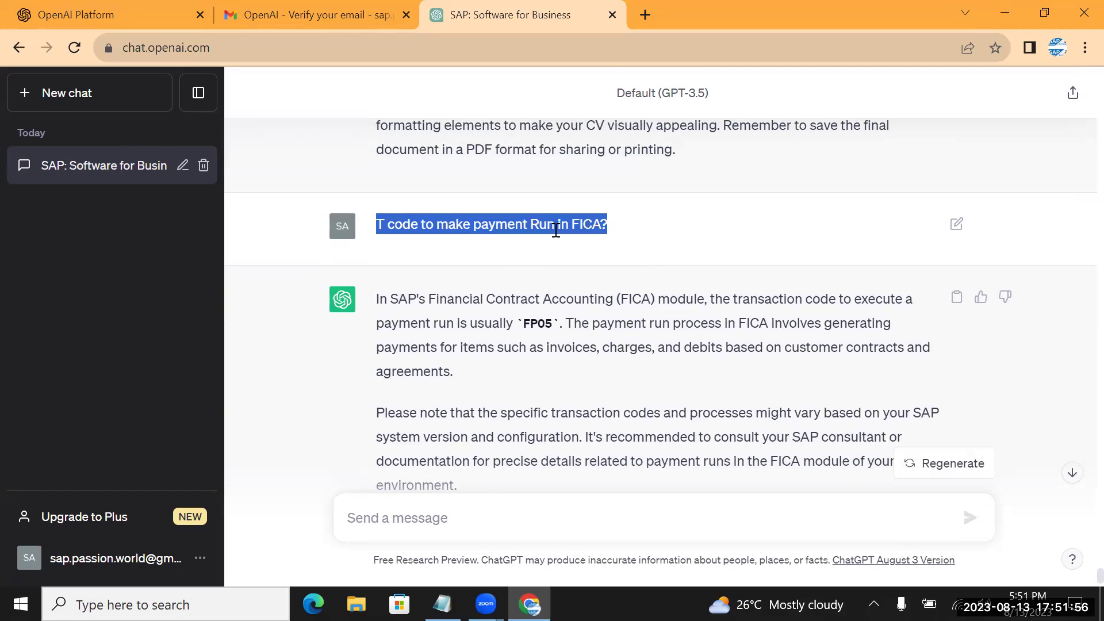
click(443, 517)
key(ctrl+v)
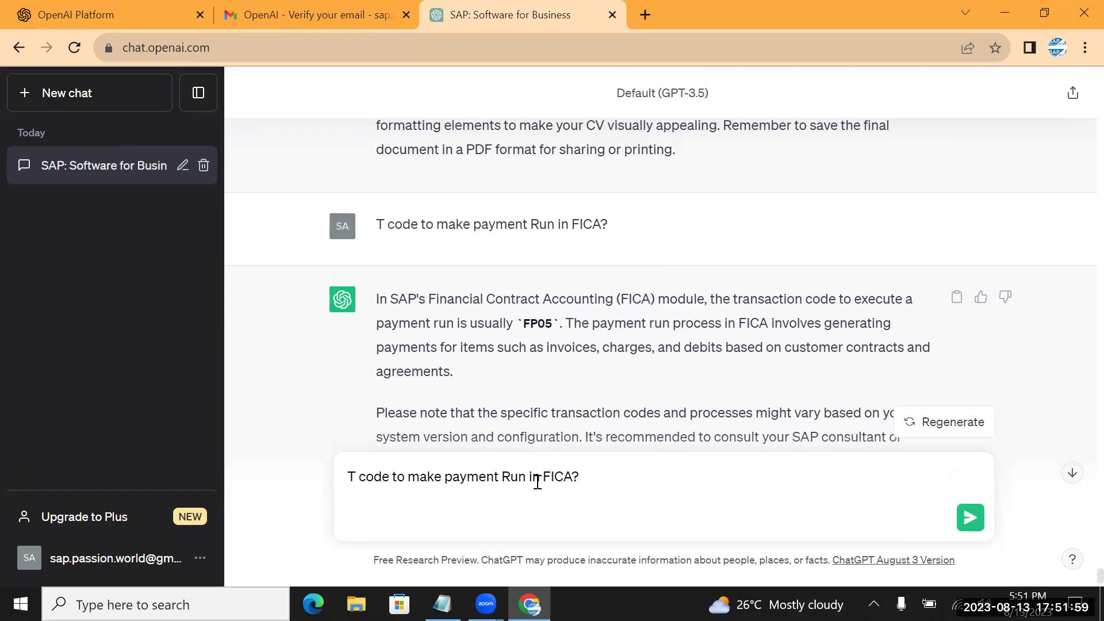
click(572, 479)
key(BackSpace)
text(o)
key(BackSpace)
text(O)
click(584, 478)
key(Return)
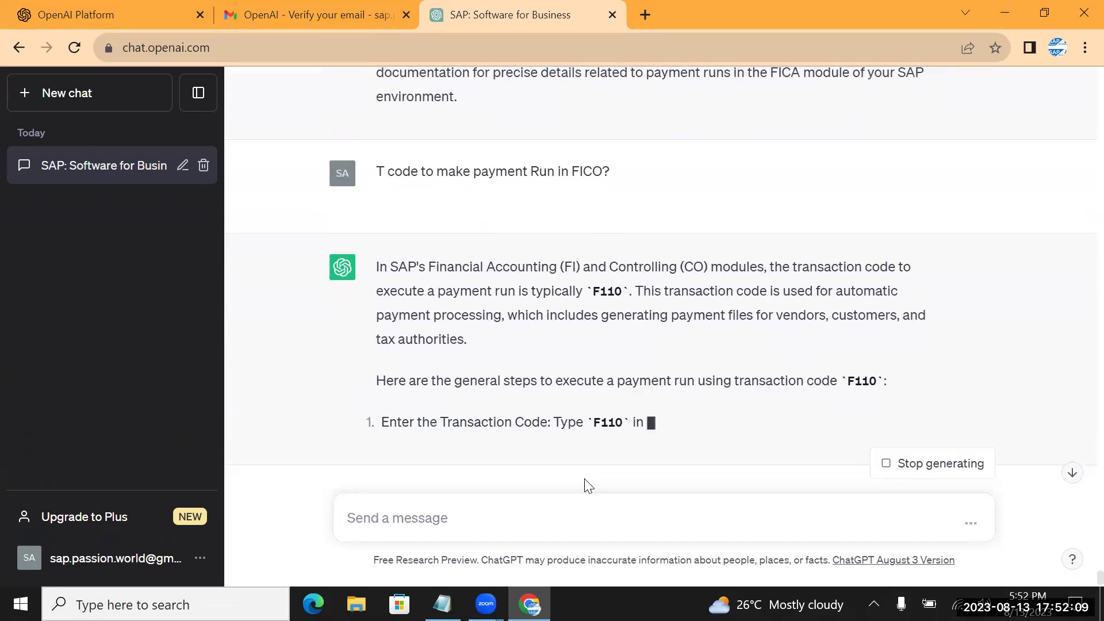